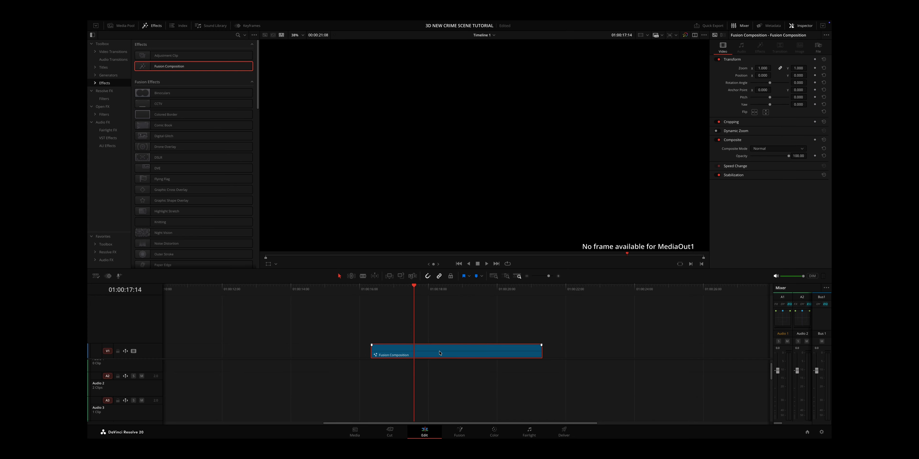
Lengthen the Fusion Composition clip on the timeline to about 183 frames and open it on the Fusion page.
drag(541, 352, 634, 353)
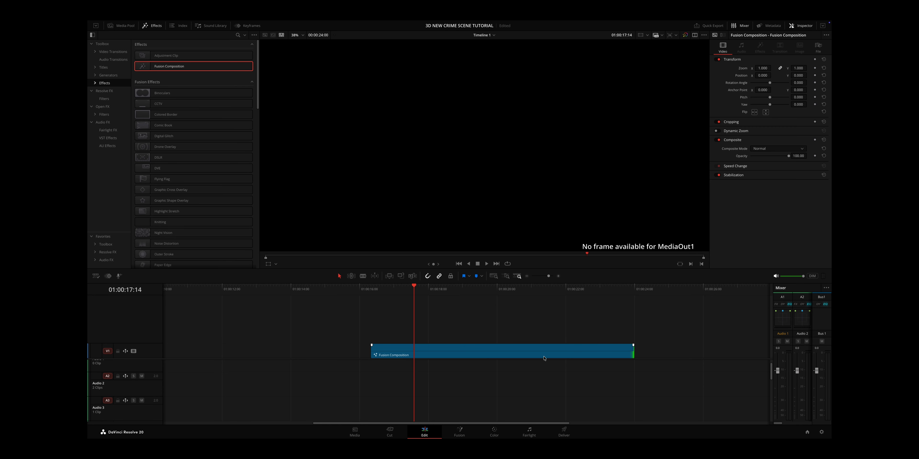
click(459, 432)
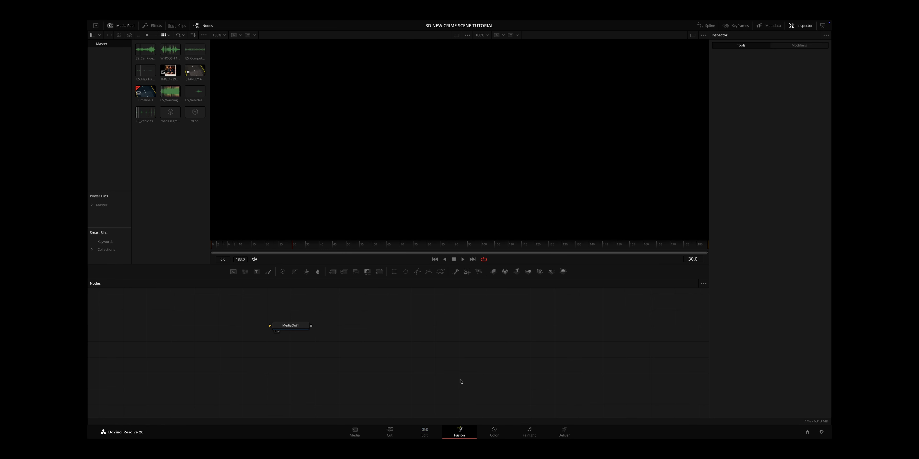
Build a 3D node chain with Camera3D feeding Merge3D, Renderer3D and MediaOut1, and display MediaOut1 in the viewer.
drag(564, 271, 482, 357)
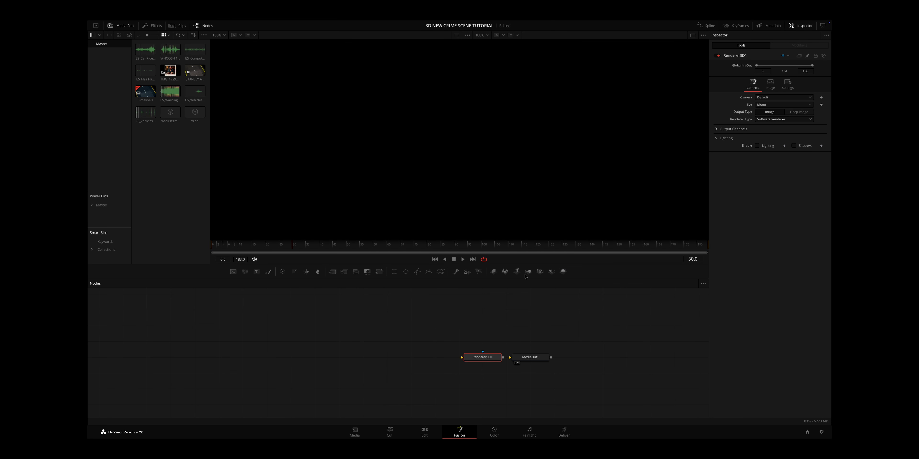
drag(528, 271, 433, 364)
drag(541, 271, 525, 360)
drag(413, 311, 552, 362)
click(552, 363)
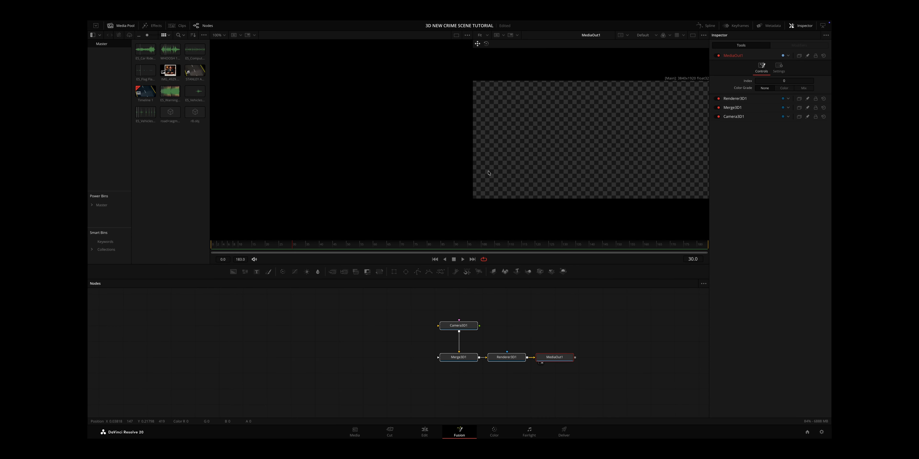
Set up dual viewers showing the Merge3D1 scene in one and the MediaOut1 output in the other.
click(693, 35)
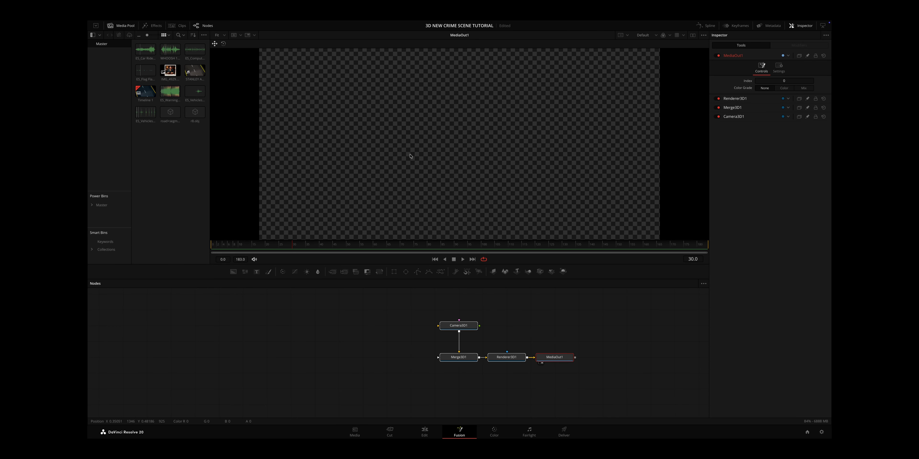
click(692, 36)
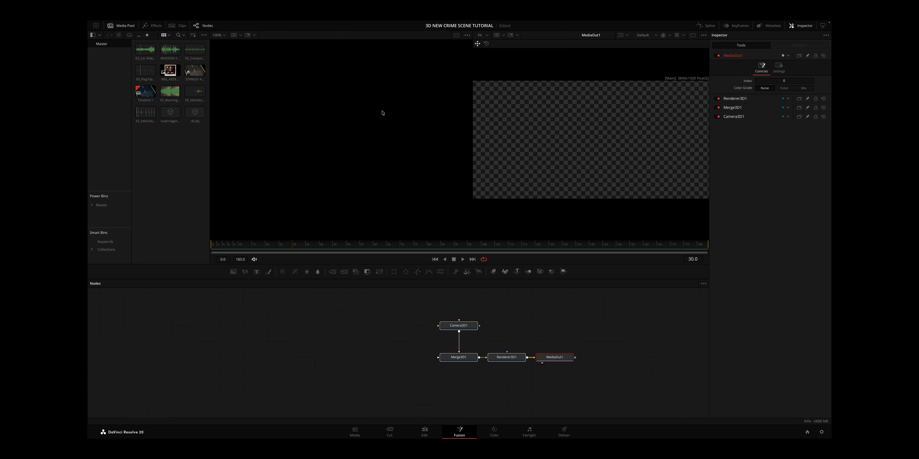
click(460, 358)
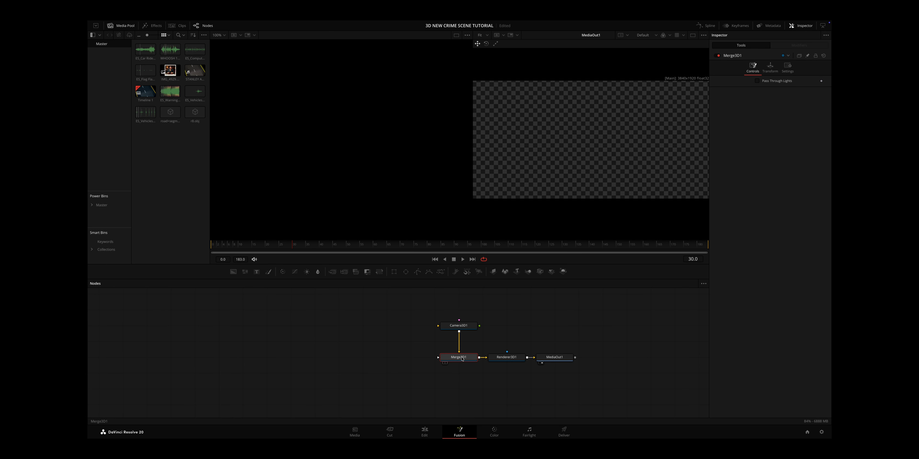
key(1)
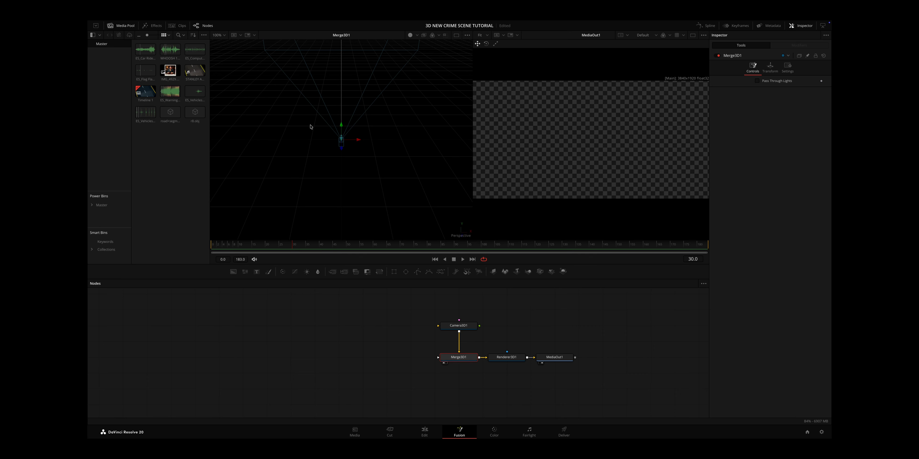
click(553, 356)
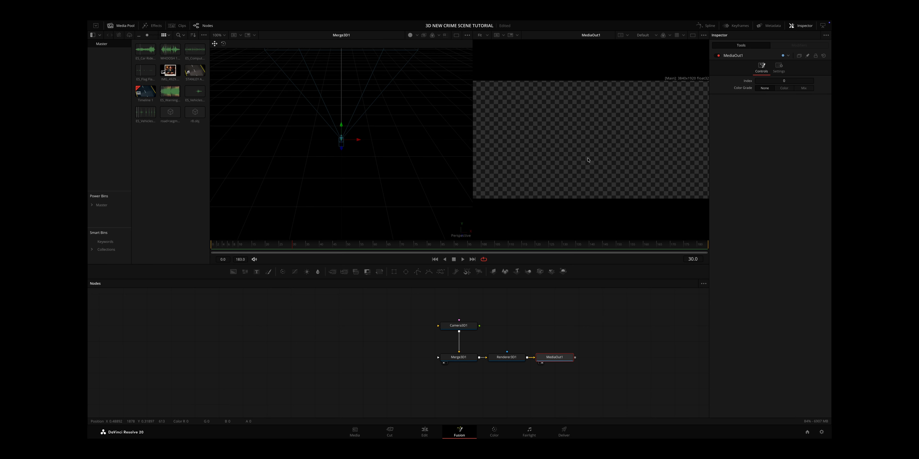
scroll(387, 163, up, 3)
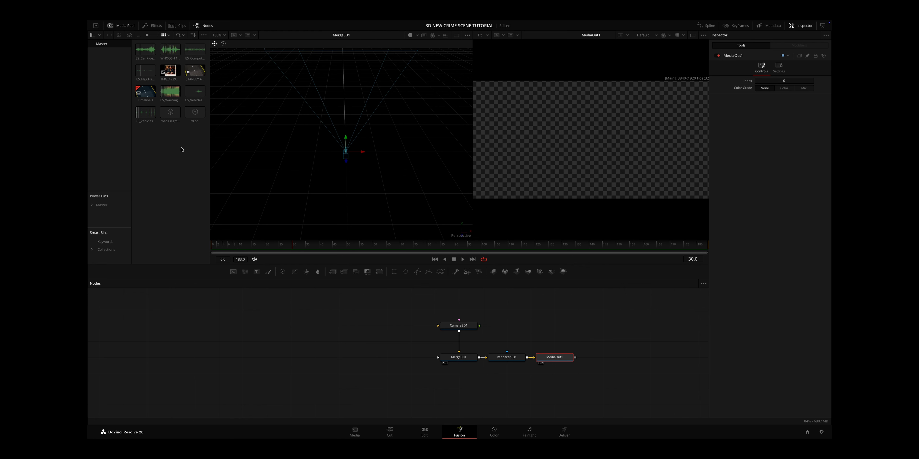
Add the road segment model to Merge3D1, reduce its mesh size and set its transform scale to about 0.966.
drag(171, 113, 457, 357)
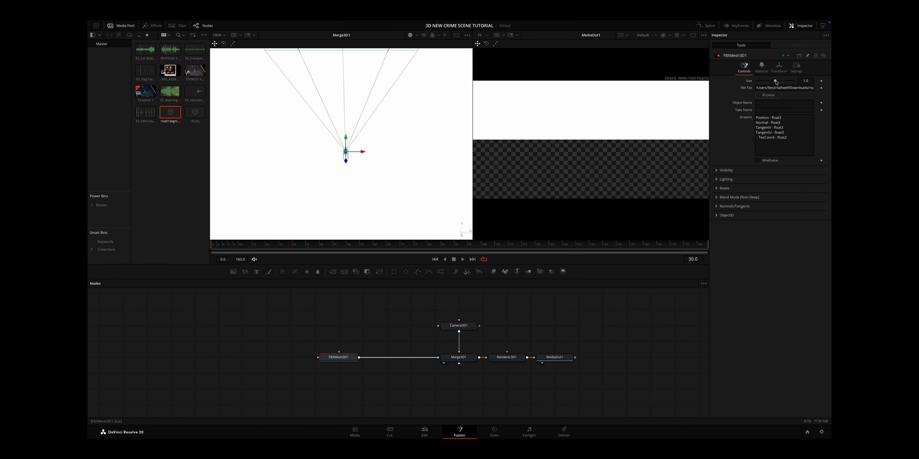
mouse_move(776, 82)
mouse_down()
mouse_move(759, 84)
mouse_move(803, 83)
mouse_move(785, 88)
mouse_up()
click(779, 67)
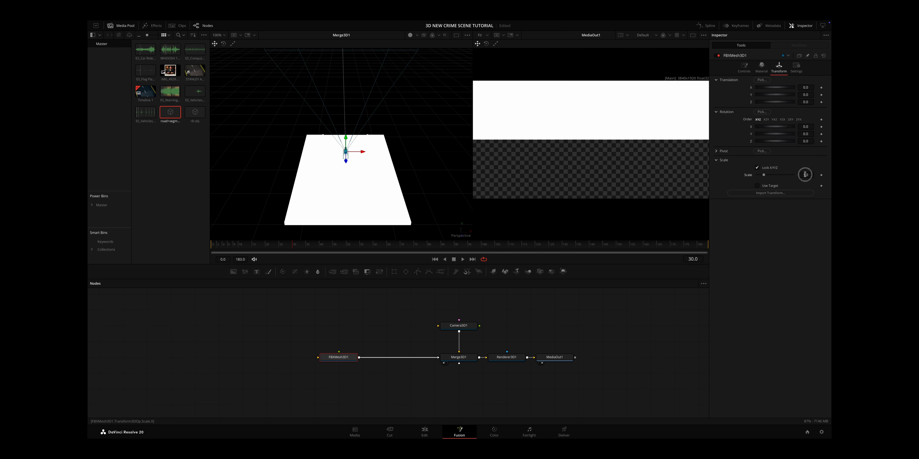
drag(805, 175, 795, 179)
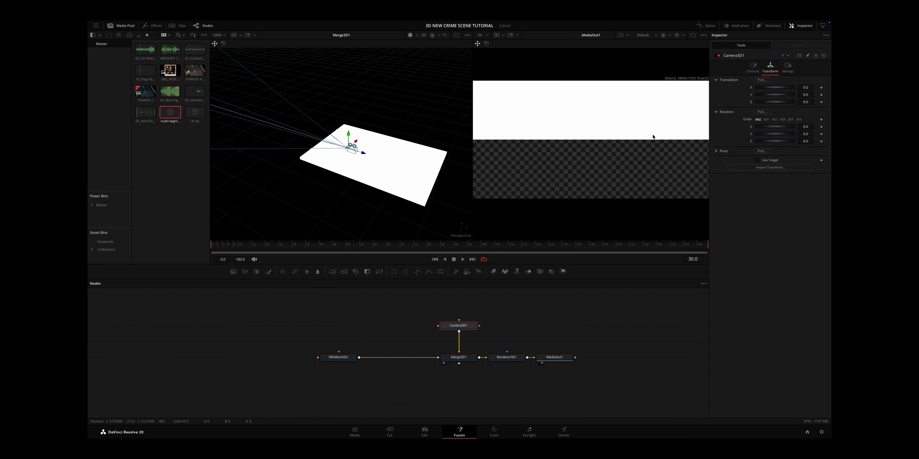
Rotate the camera to 90 degrees on X and raise it to about 0.41 on the Y axis.
click(808, 127)
text(90)
key(Tab)
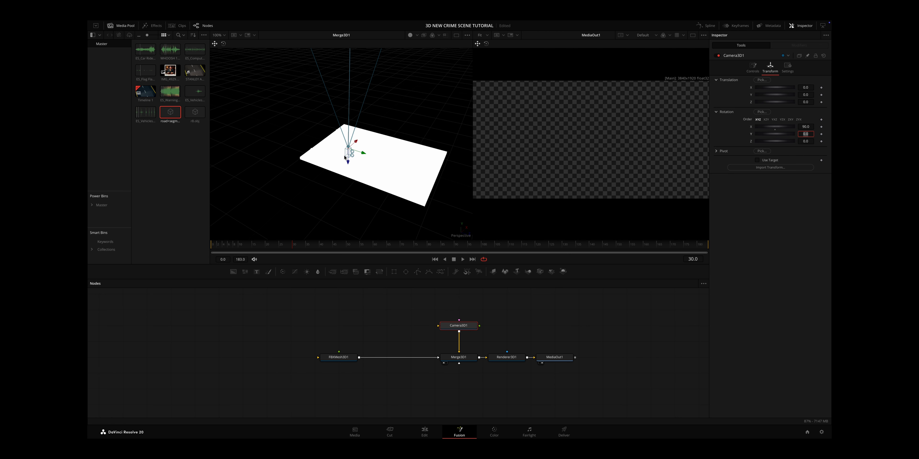
drag(348, 164, 364, 115)
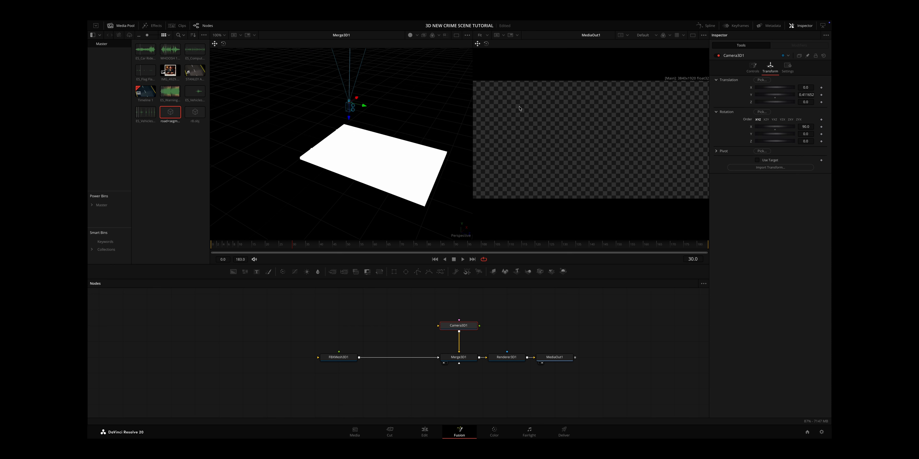
Set the camera's X rotation to -90 degrees and raise it to about 0.70 on the Y axis.
click(802, 126)
text(-)
key(Tab)
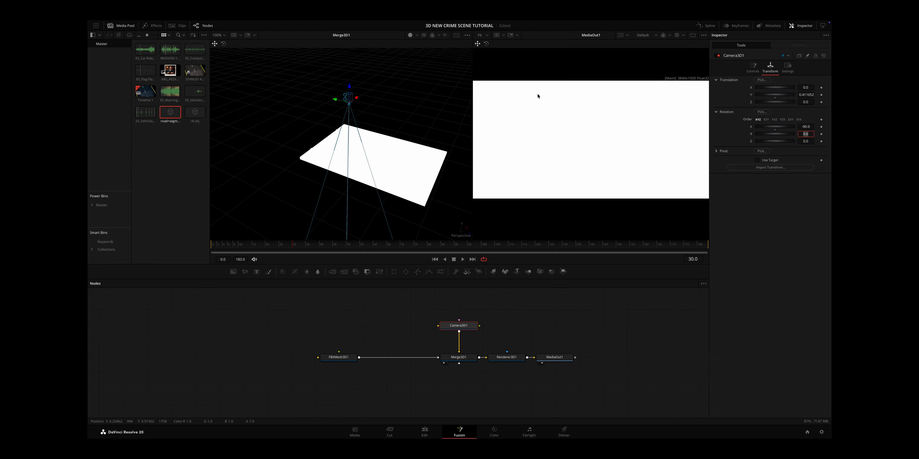
drag(354, 91, 355, 59)
scroll(378, 126, up, 5)
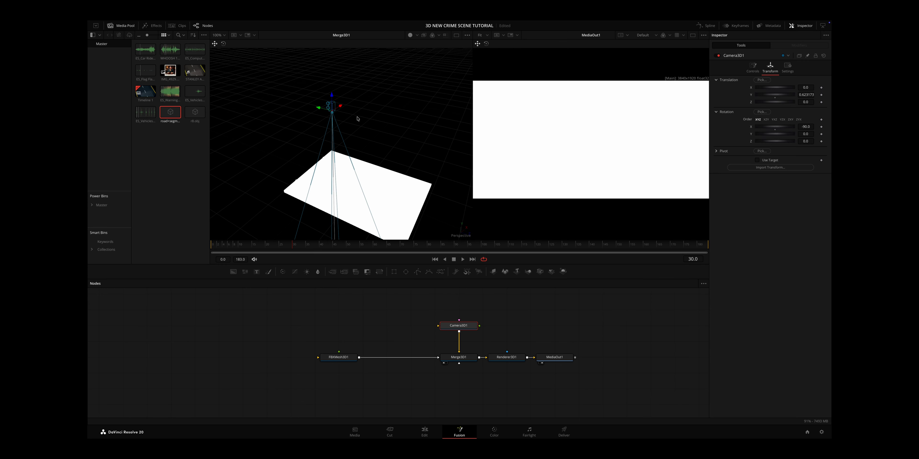
drag(333, 99, 334, 232)
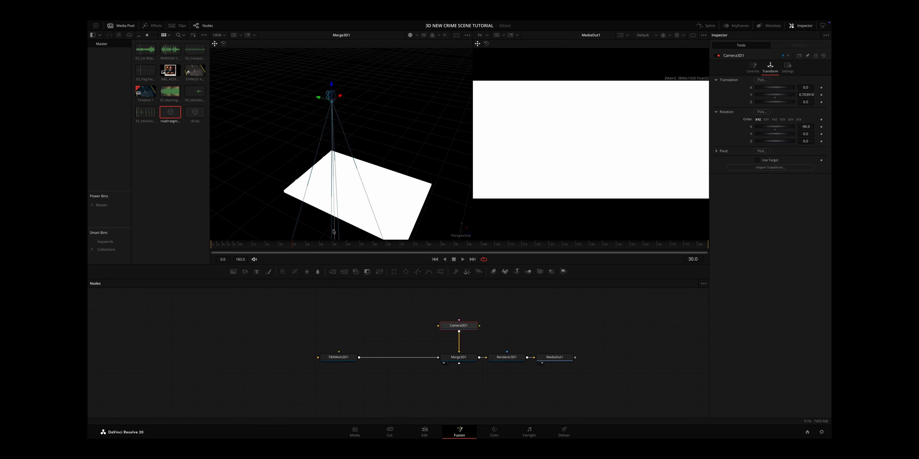
Add the Sand shader from the Fusion shader templates and connect it to the road mesh as its material.
click(338, 357)
scroll(330, 337, left, 3)
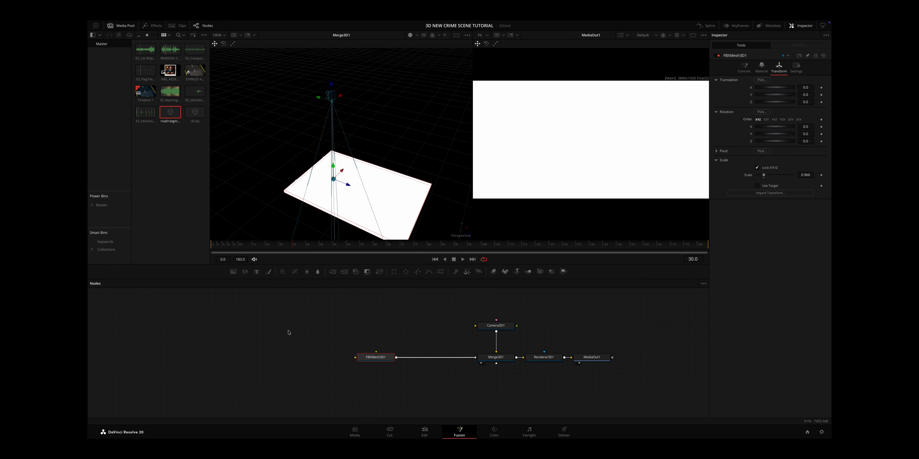
click(260, 300)
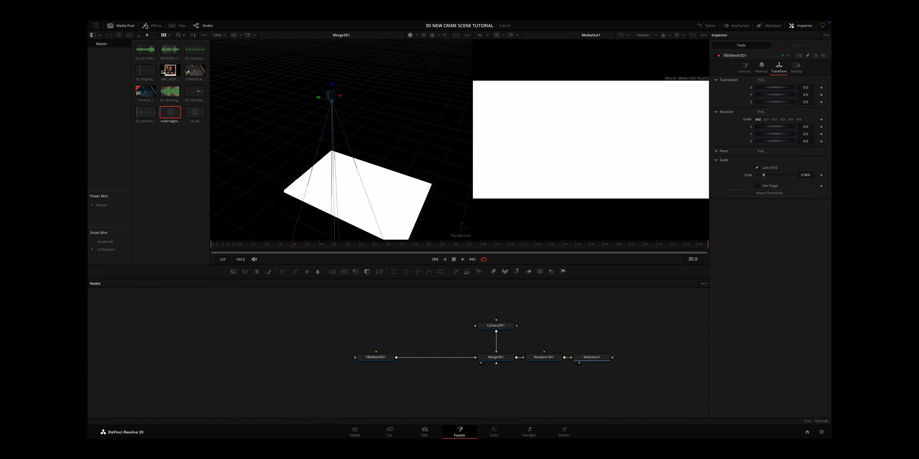
click(146, 26)
click(92, 48)
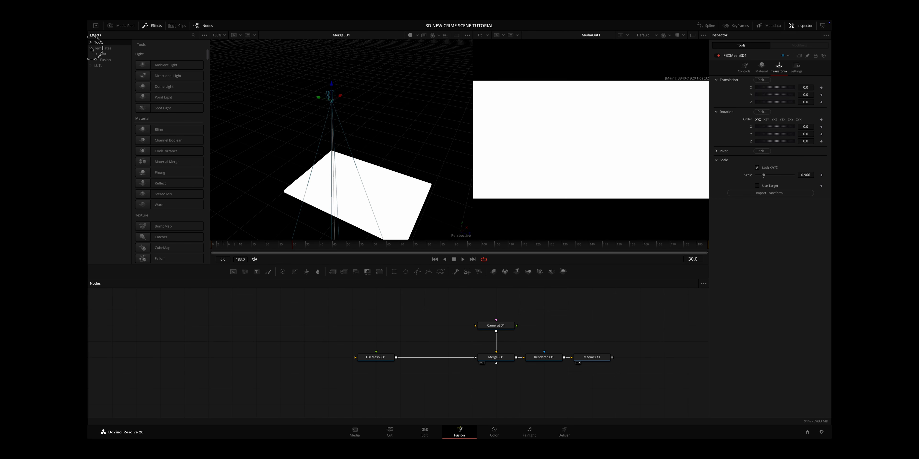
click(100, 61)
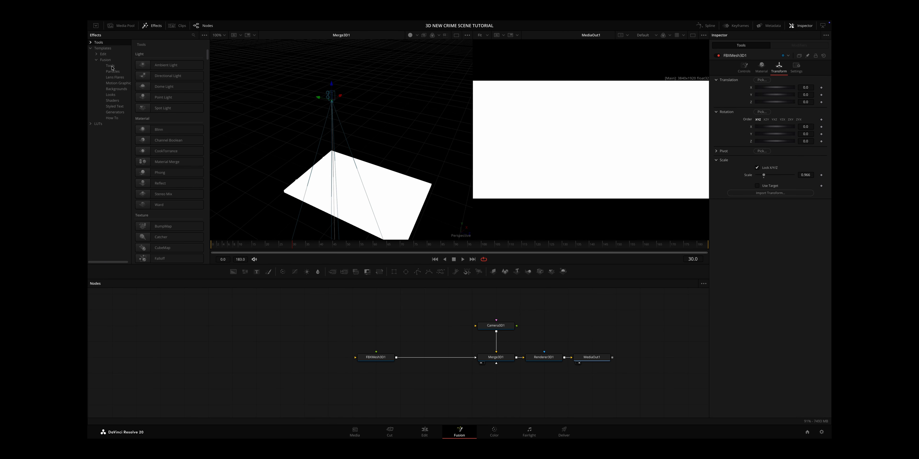
click(114, 100)
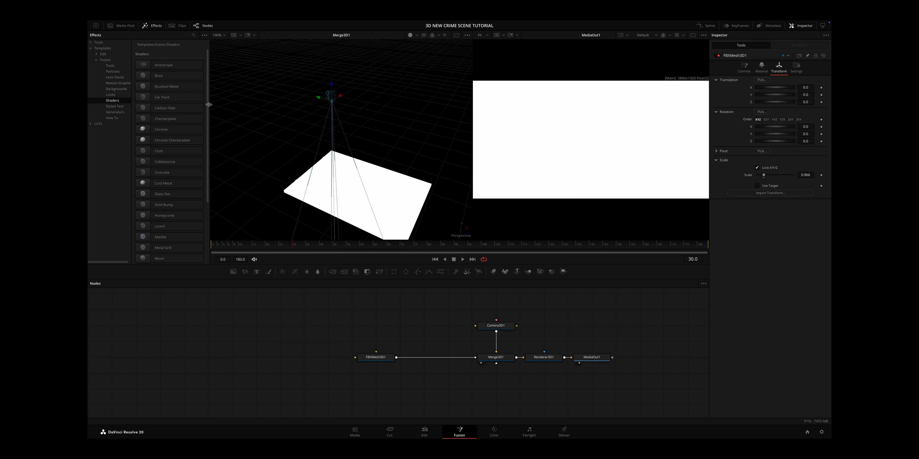
scroll(205, 112, down, 5)
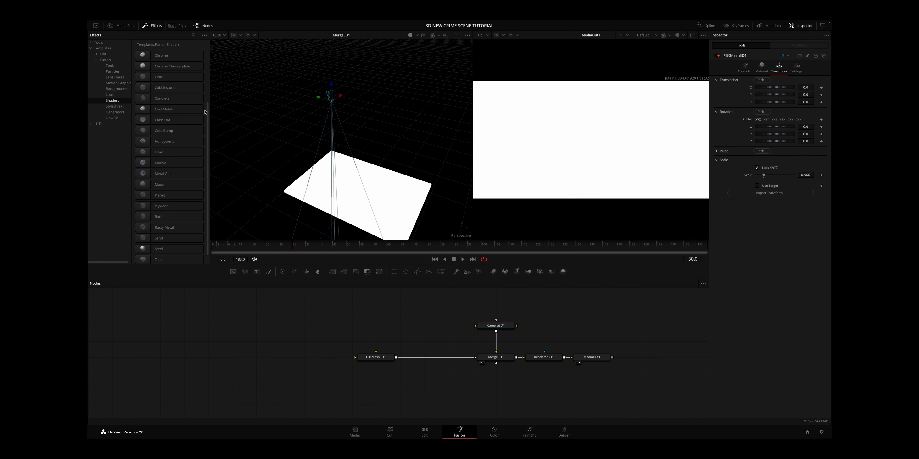
drag(154, 226, 355, 357)
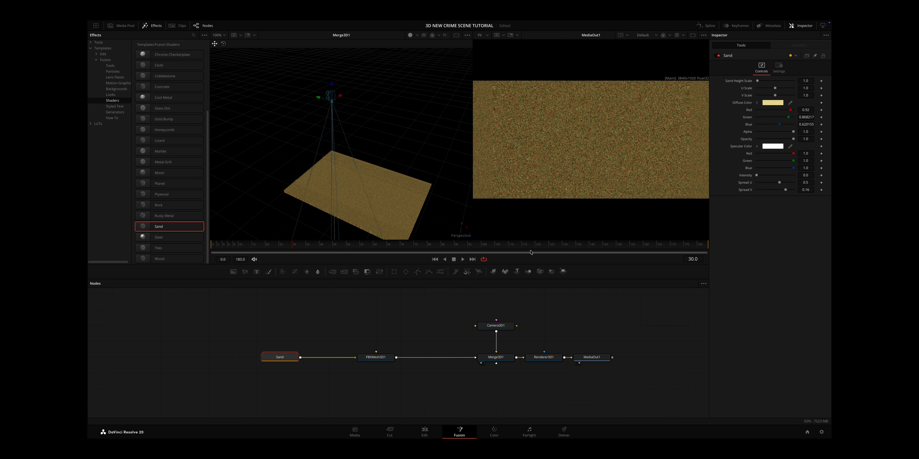
Set the Sand shader's diffuse color to the dark grey Iron and play back the composition.
click(470, 295)
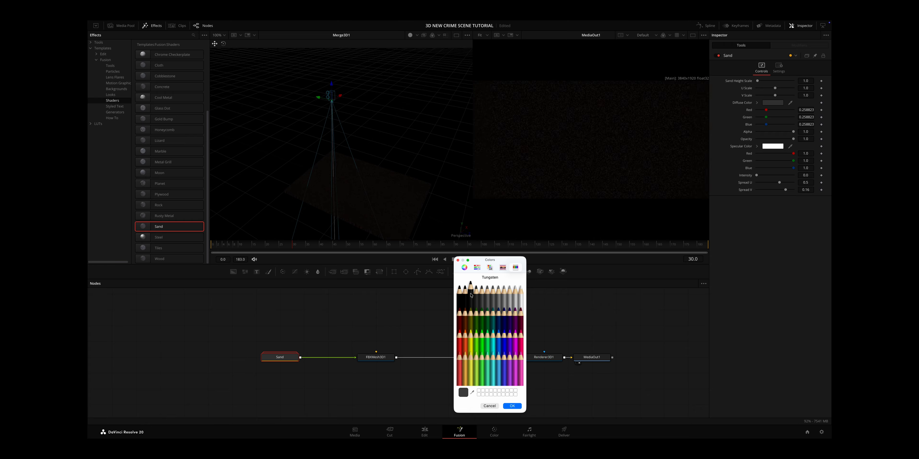
click(476, 296)
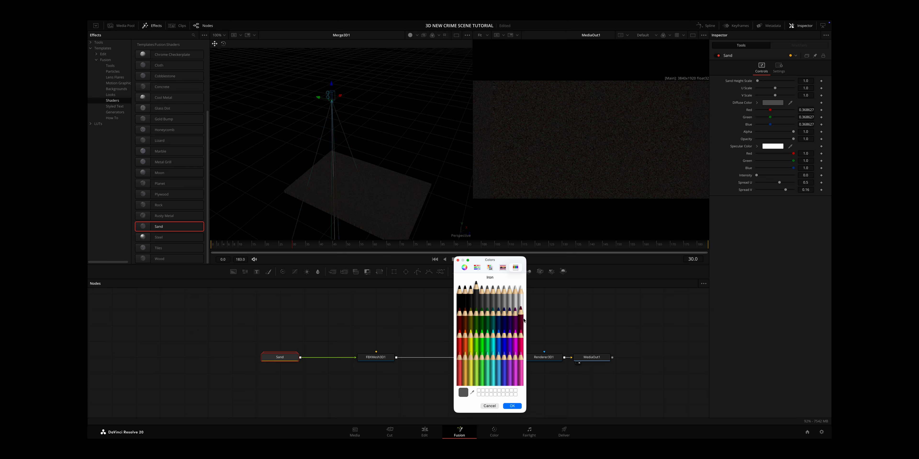
click(514, 407)
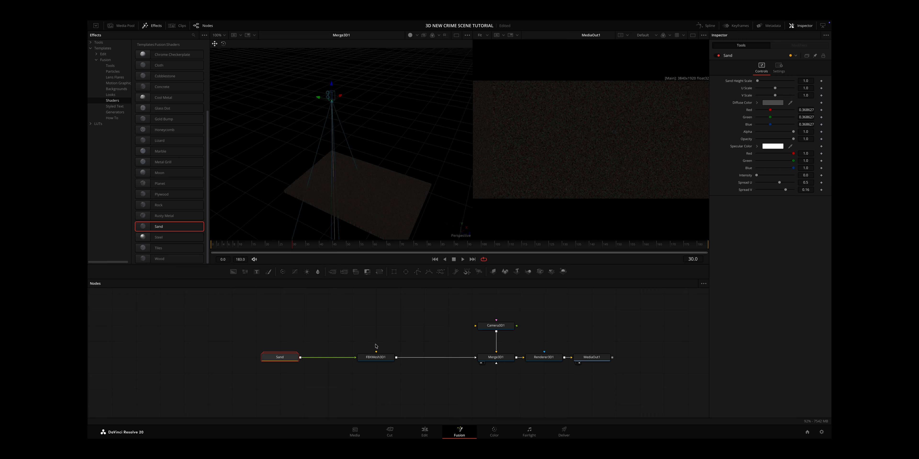
scroll(377, 344, down, 1)
key(space)
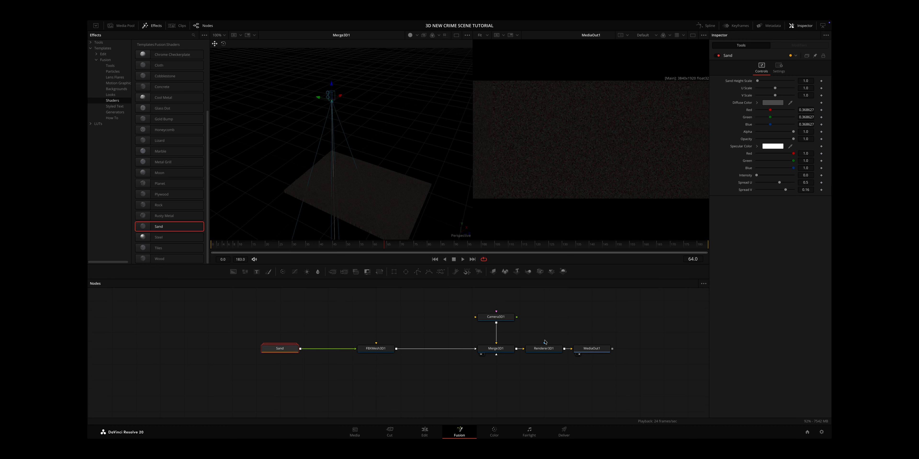
Add the car model from the media pool to Merge3D1 and reduce its mesh size to about 0.013.
click(124, 25)
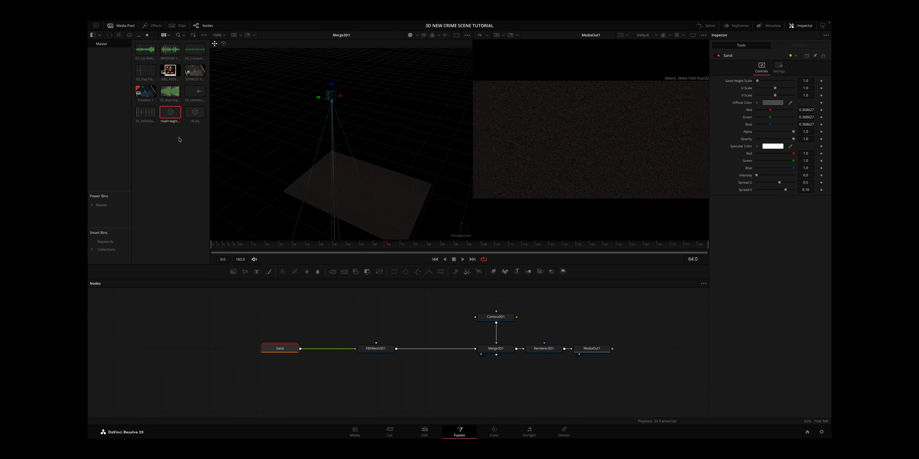
click(195, 116)
drag(195, 117, 496, 355)
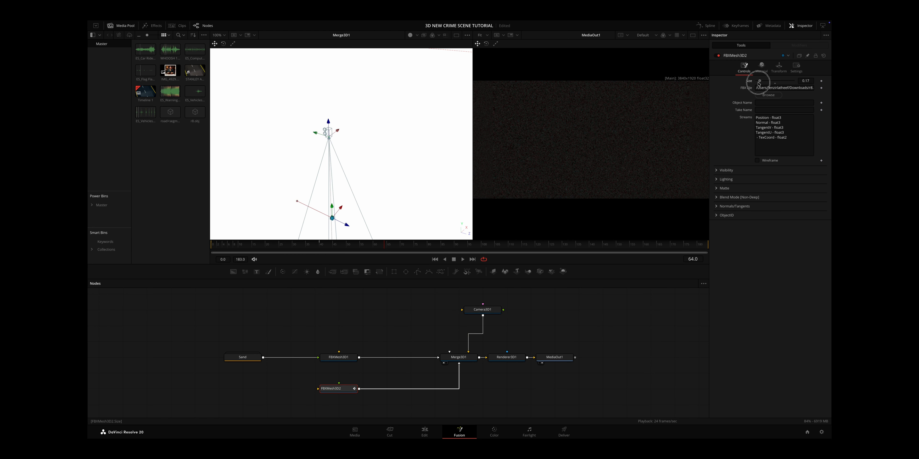
drag(774, 80, 743, 84)
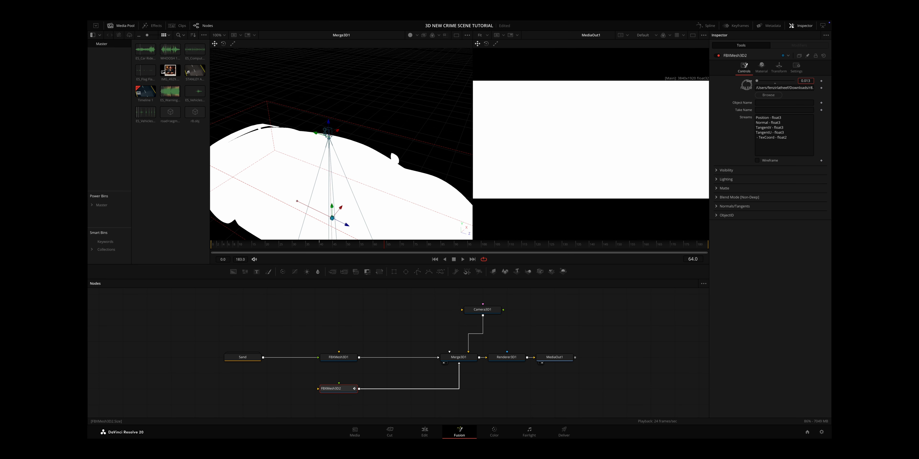
Set the car mesh's transform scale to 0.024 with the axes locked, and deselect the node.
click(775, 70)
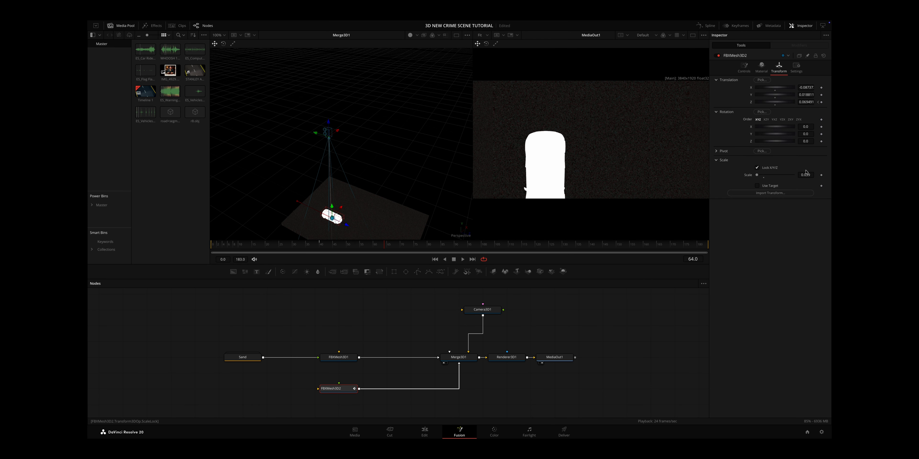
click(797, 175)
drag(798, 175, 805, 175)
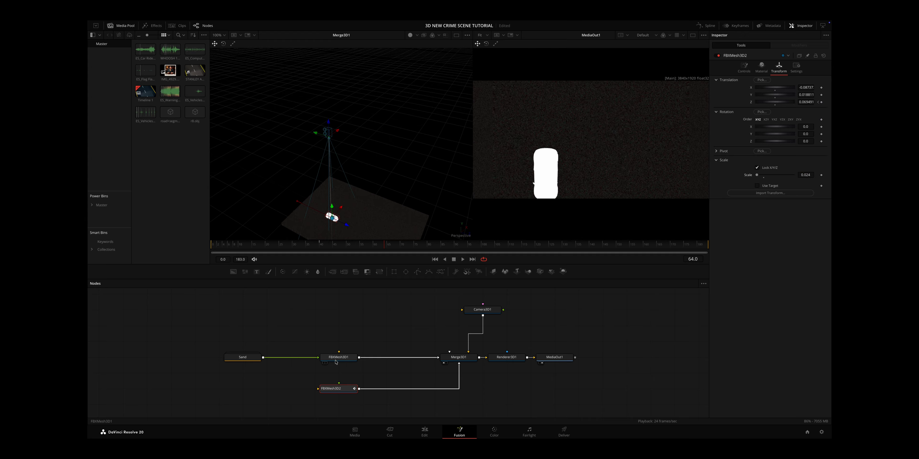
click(242, 298)
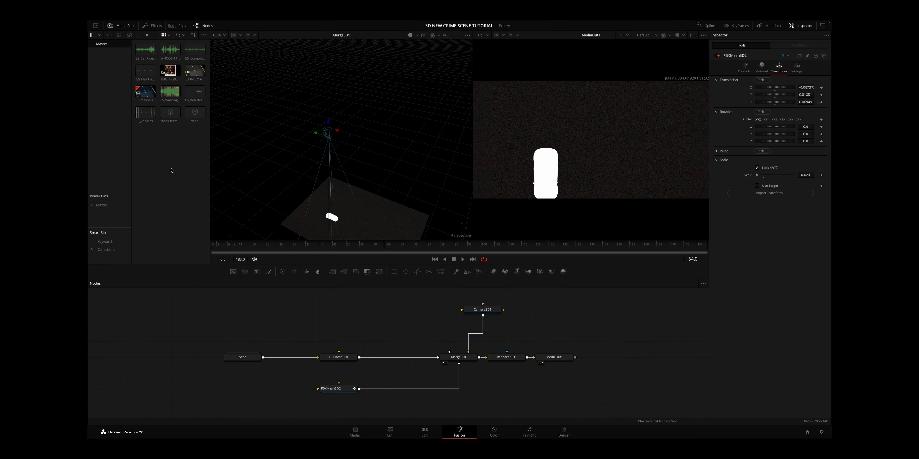
Add the Chrome Checkerplate shader from the Fusion shader templates and connect it to the car mesh as its material.
click(154, 25)
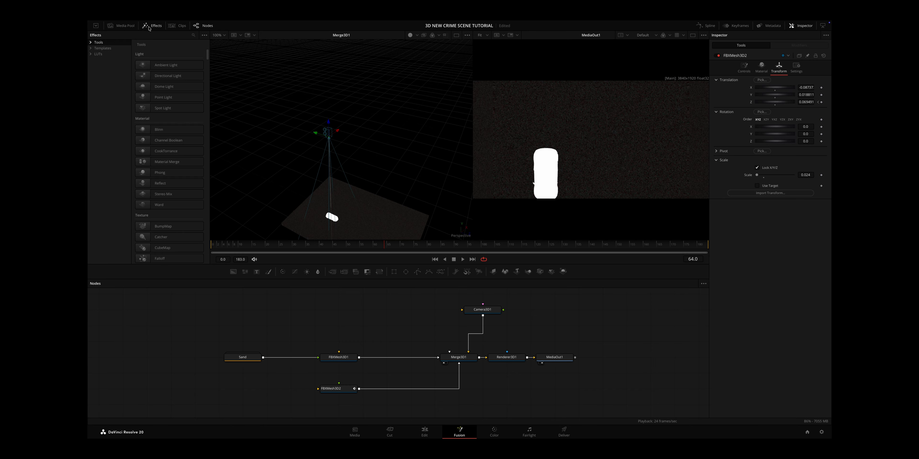
click(91, 49)
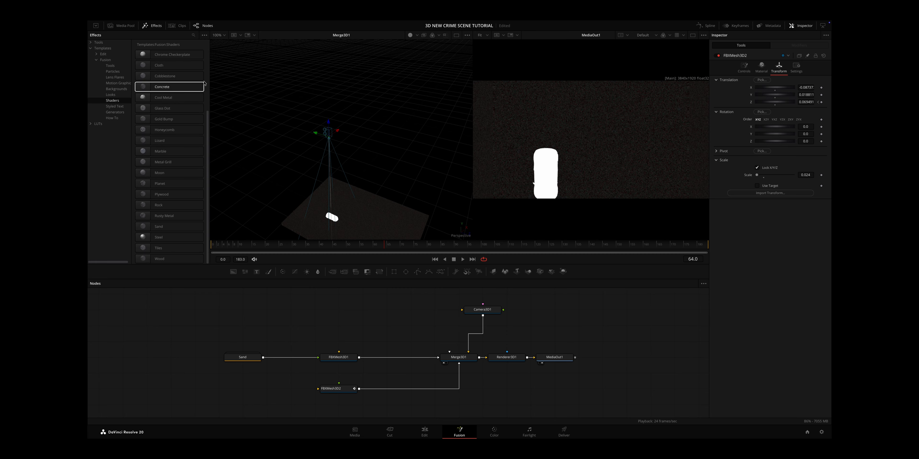
scroll(206, 85, up, 2)
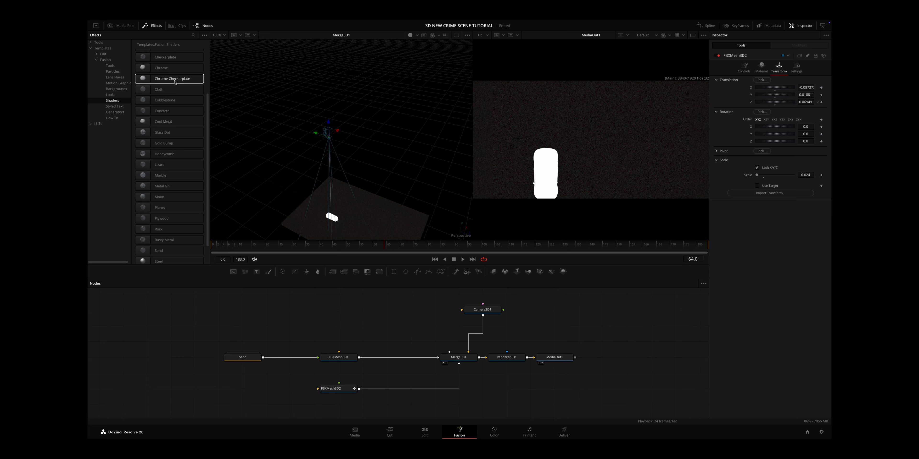
drag(175, 82, 329, 389)
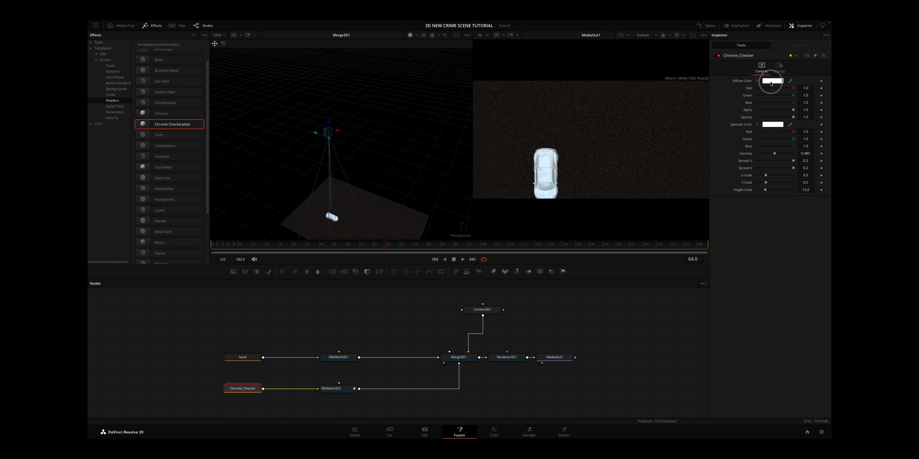
Set the Chrome Checkerplate shader's diffuse color to the near-black Lead.
click(772, 81)
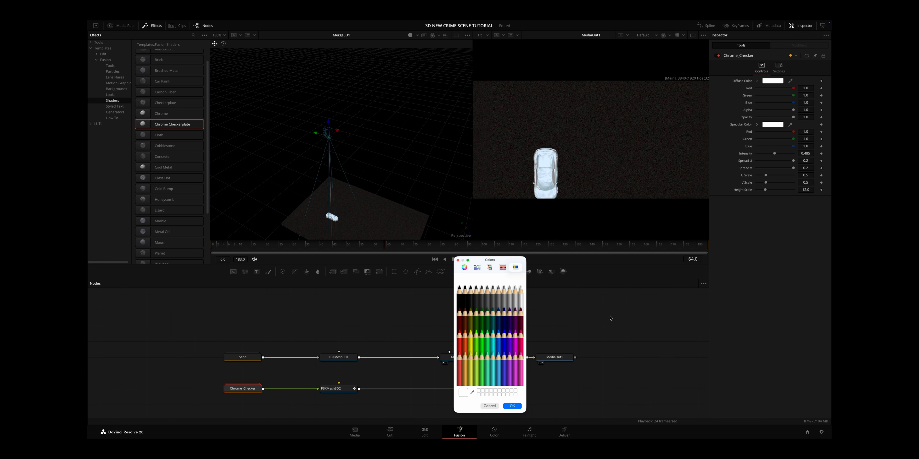
click(471, 299)
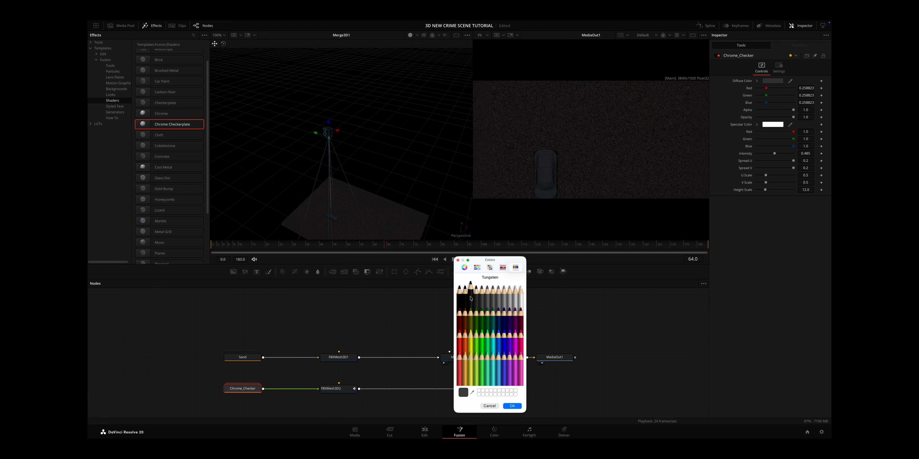
click(464, 298)
click(470, 299)
click(464, 299)
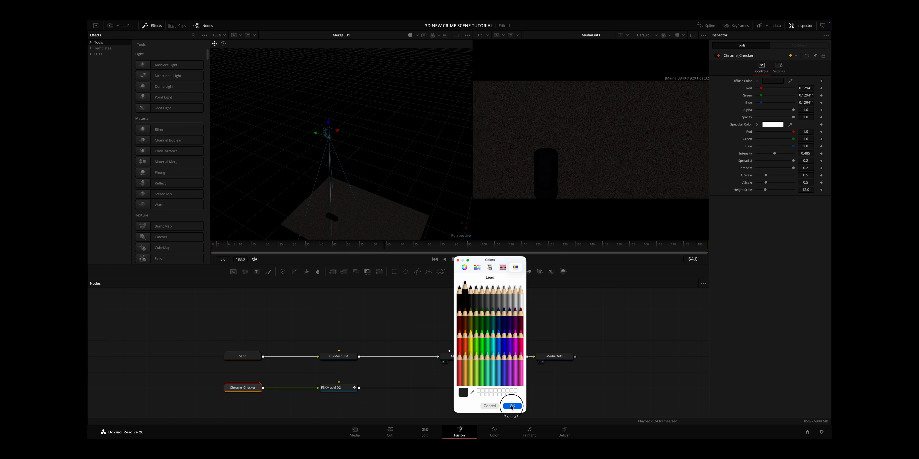
click(511, 406)
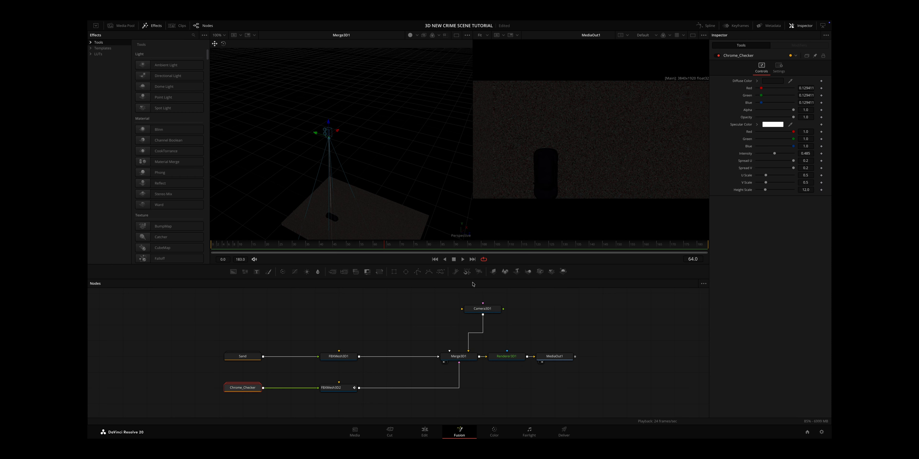
Add a Background node below the car nodes, show it in the first viewer and mask it with a Rectangle.
scroll(370, 232, down, 3)
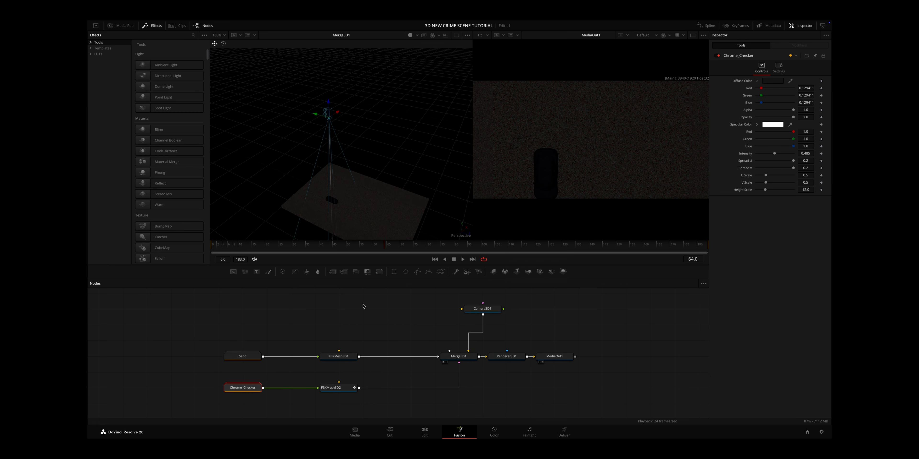
scroll(372, 372, down, 3)
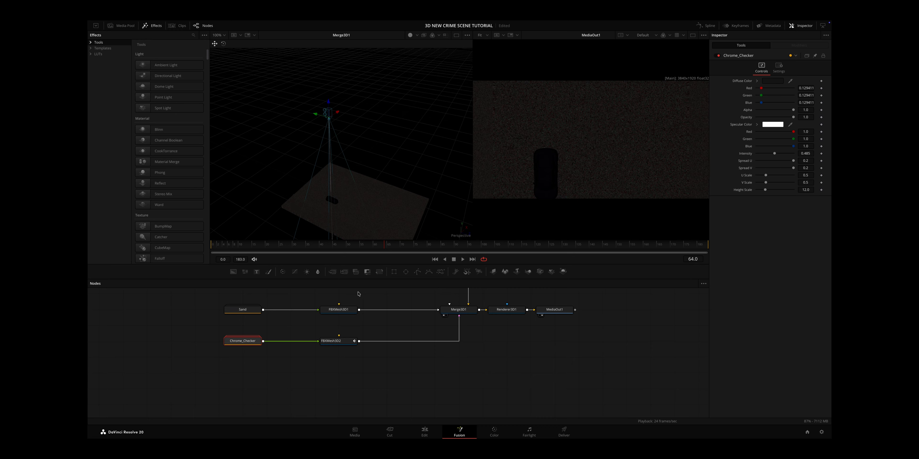
drag(232, 272, 243, 388)
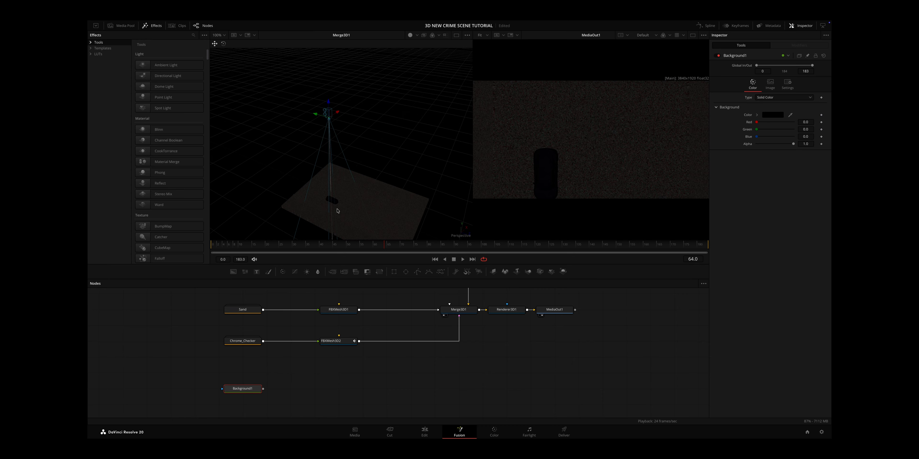
key(1)
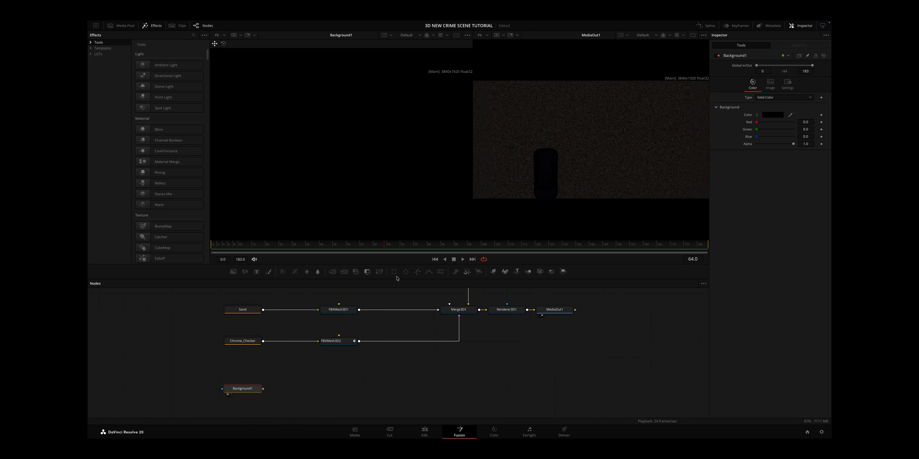
drag(393, 272, 224, 389)
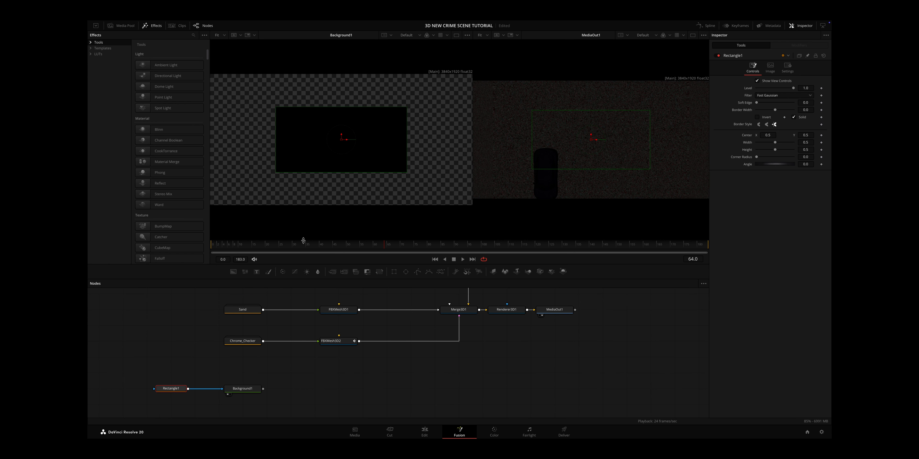
Shrink the rectangle mask to about 0.28 wide and 0.06 high, and set the Background color to Silver.
drag(343, 109, 341, 138)
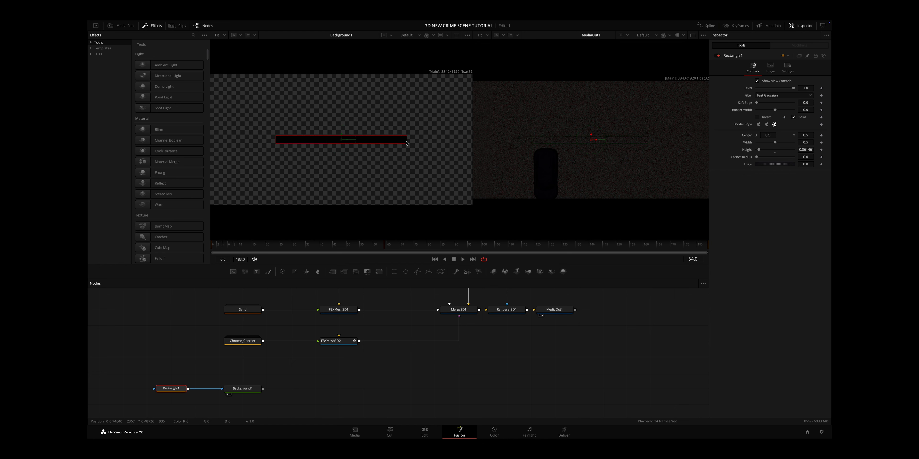
drag(407, 139, 377, 145)
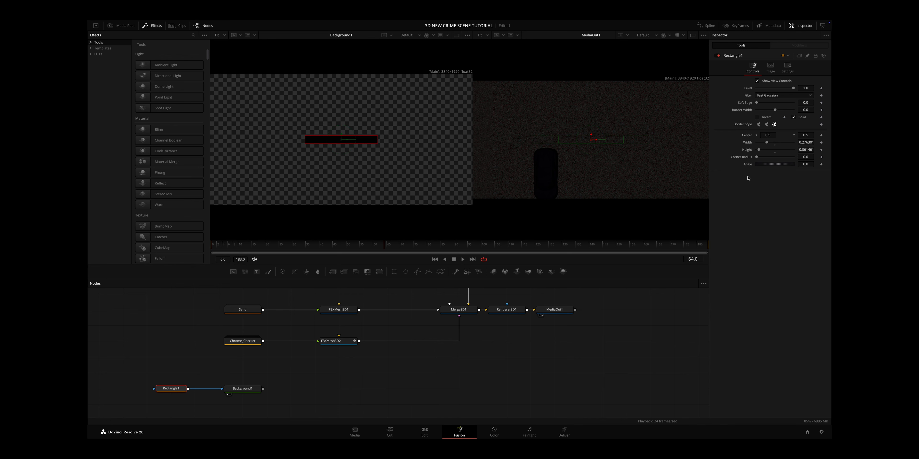
click(245, 392)
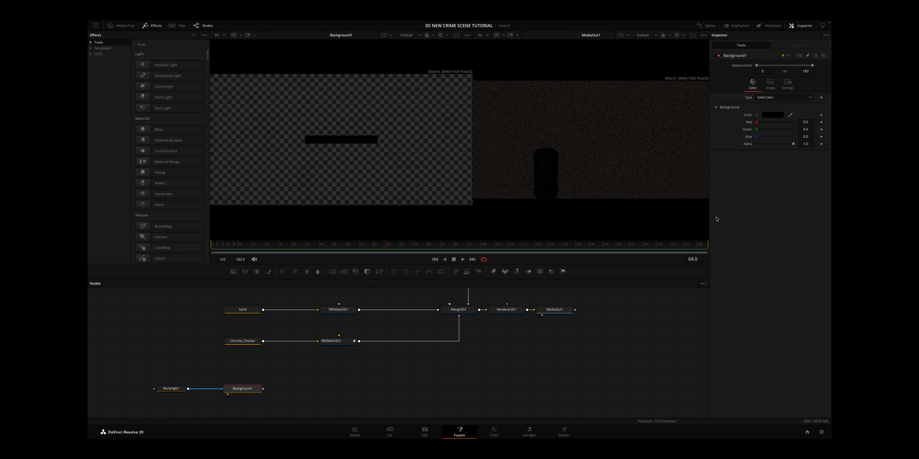
click(774, 116)
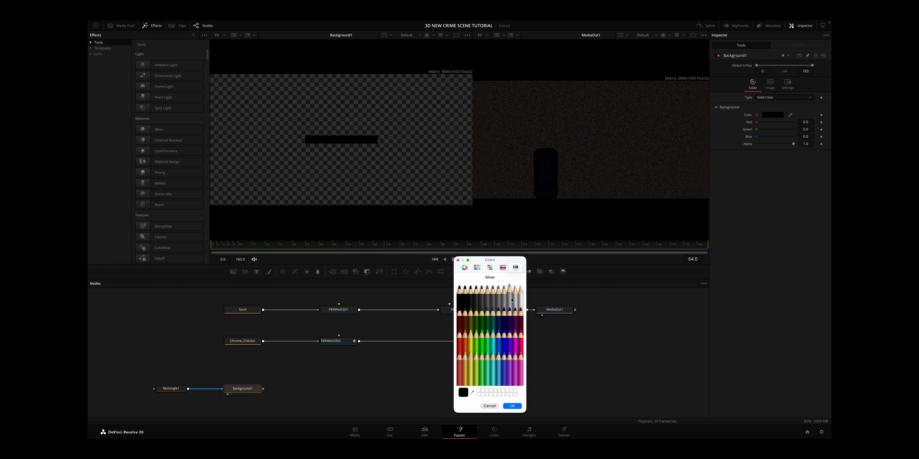
Reshape the rectangle mask into a narrow upright stripe about 0.02 wide and 0.32 high.
drag(345, 135, 345, 107)
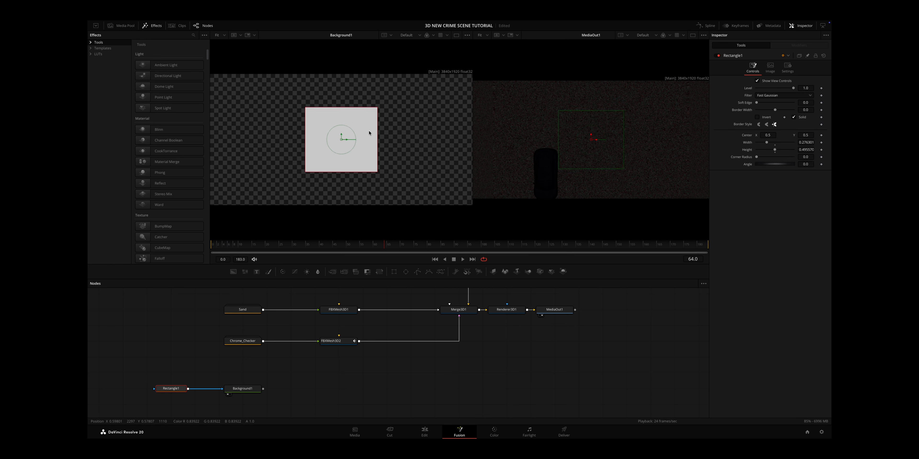
drag(378, 139, 344, 143)
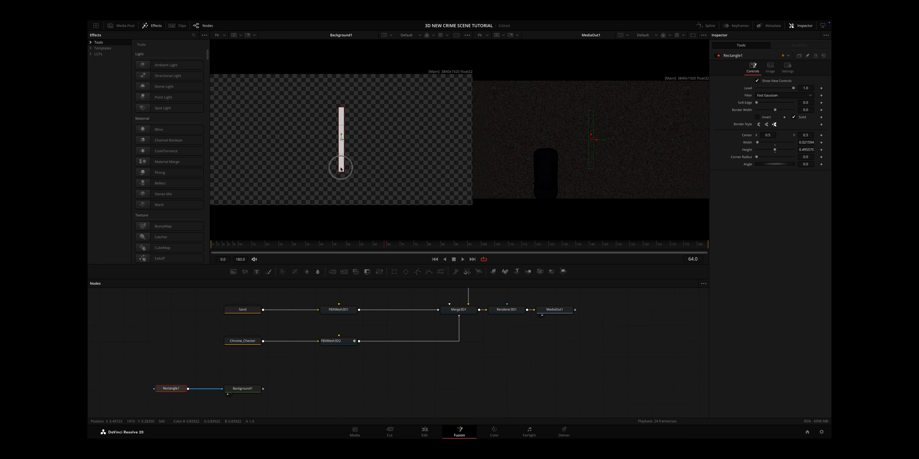
mouse_move(340, 167)
mouse_down()
mouse_move(341, 178)
mouse_move(341, 161)
mouse_up()
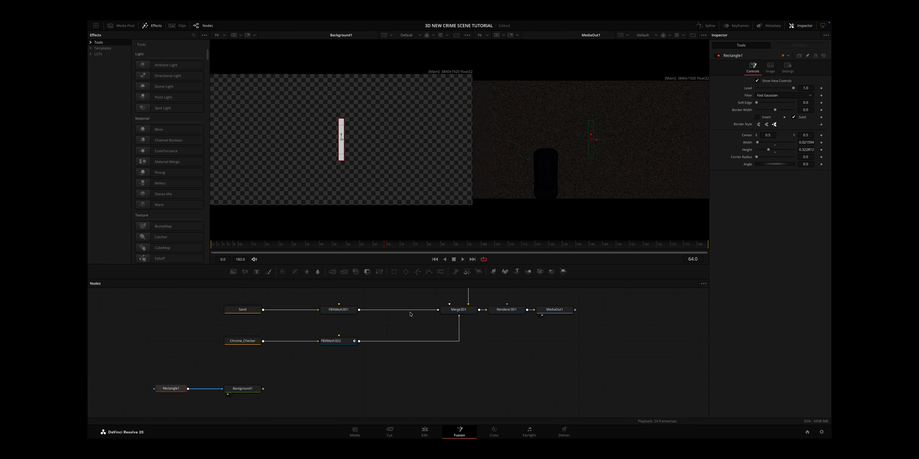
Show Merge3D1 in the first viewer and connect the Background to it through a new Image Plane 3D node.
click(463, 311)
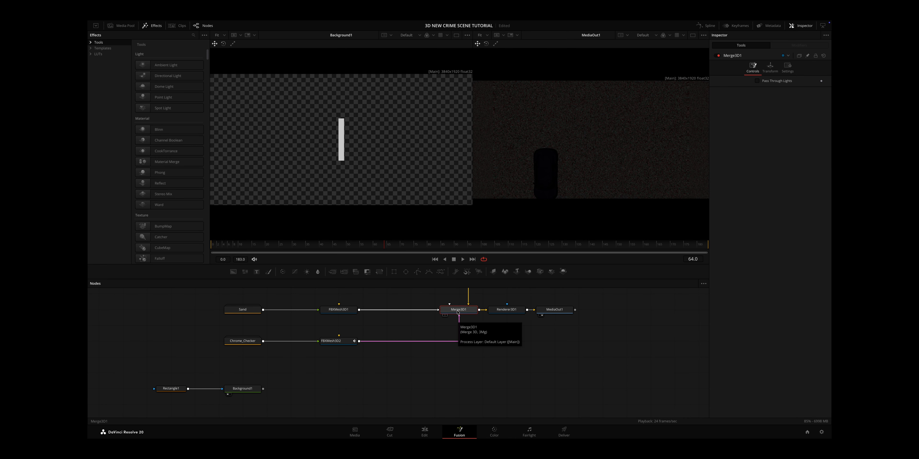
key(1)
click(248, 388)
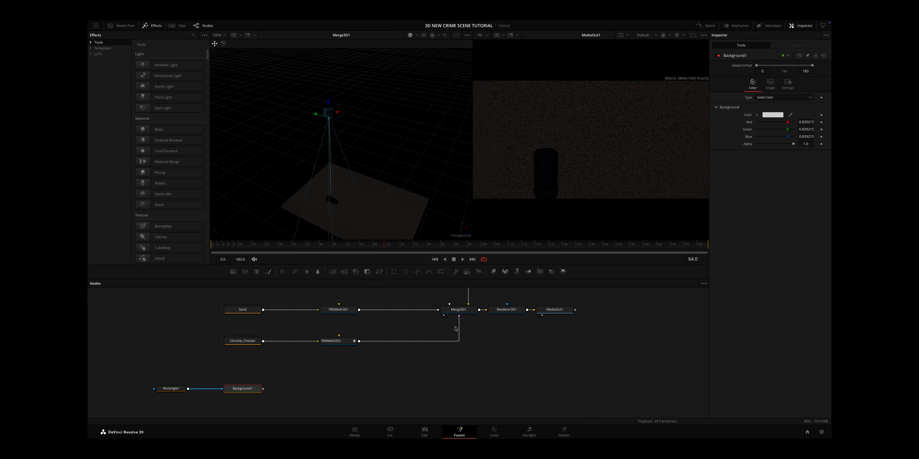
key(ctrl+s)
drag(493, 271, 334, 386)
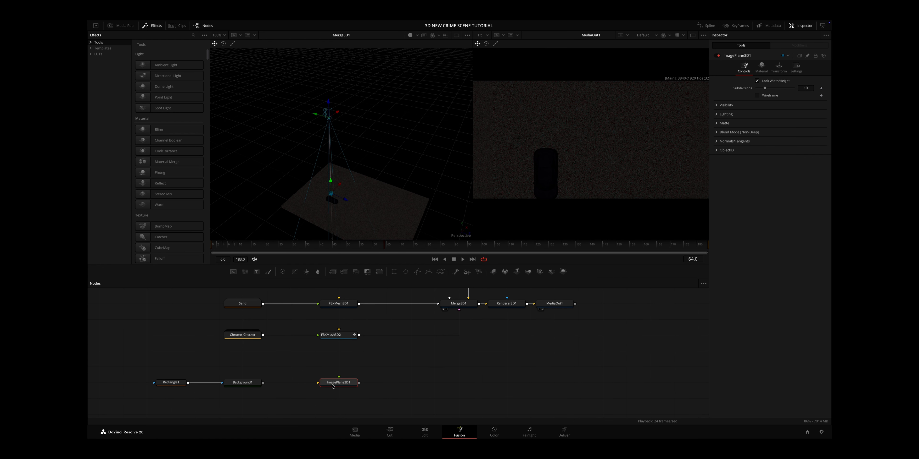
drag(263, 383, 469, 301)
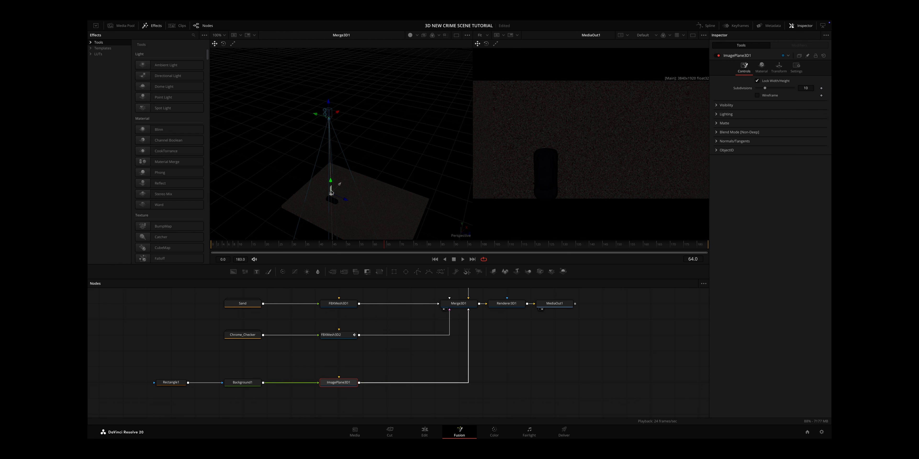
Rotate the image plane 90 degrees on X and raise it above the road to about 0.036 in Y.
scroll(331, 192, up, 3)
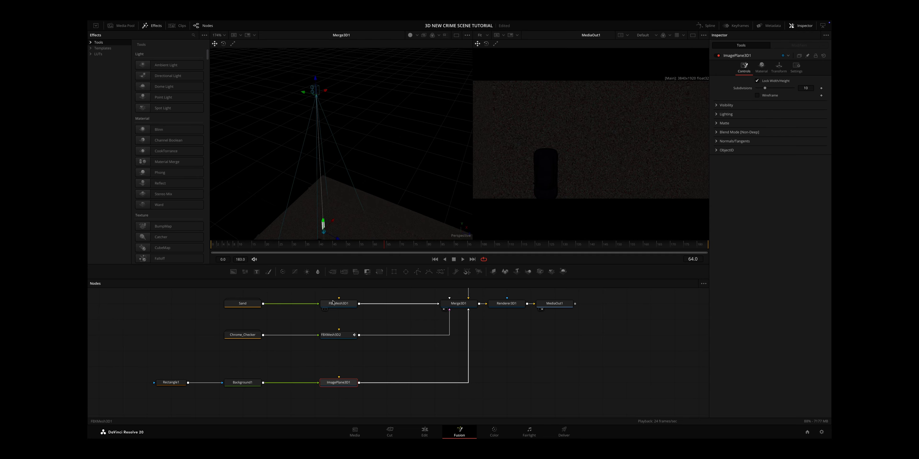
scroll(359, 225, up, 3)
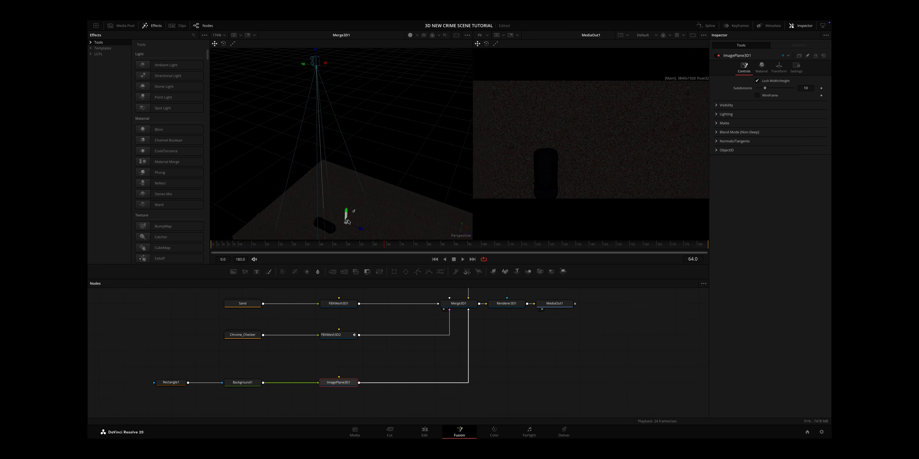
click(779, 67)
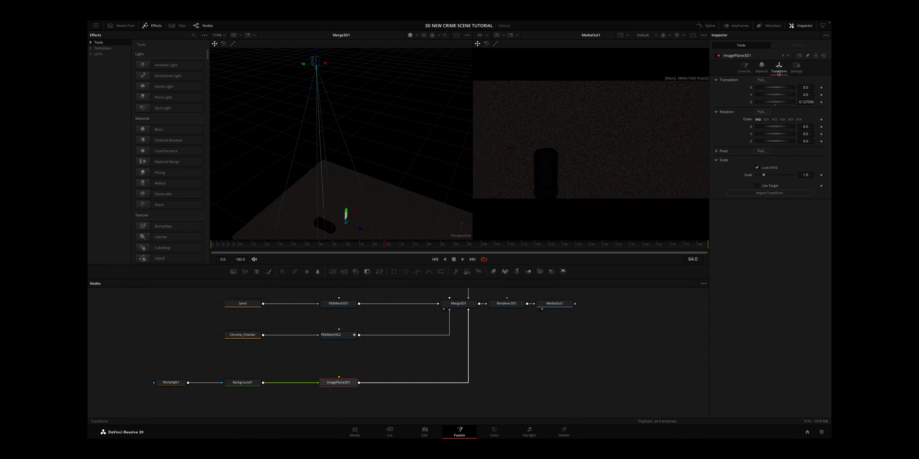
click(807, 127)
text(90)
key(Tab)
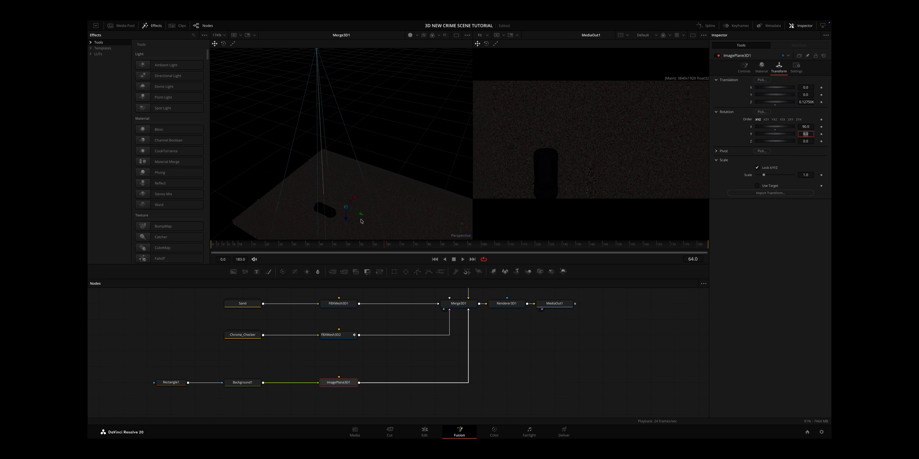
drag(346, 221, 346, 218)
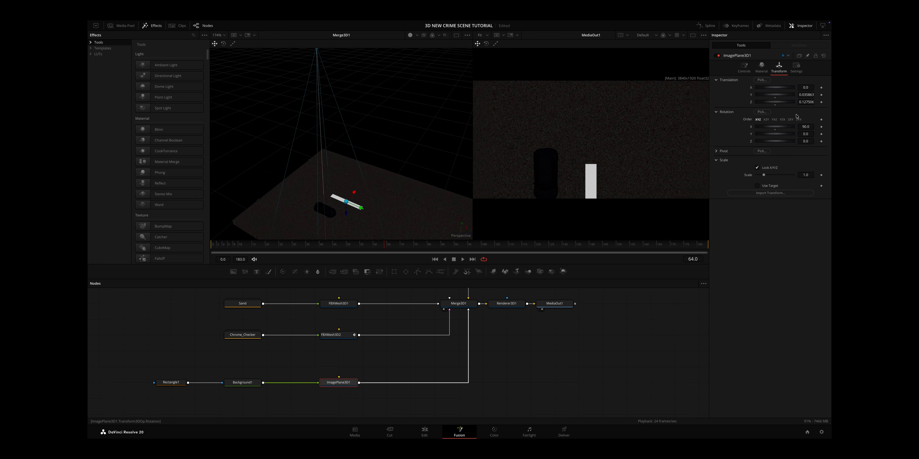
Scale the image plane to 0.639, move it along the road to about -0.114 in Z, and save the project.
drag(806, 176, 785, 177)
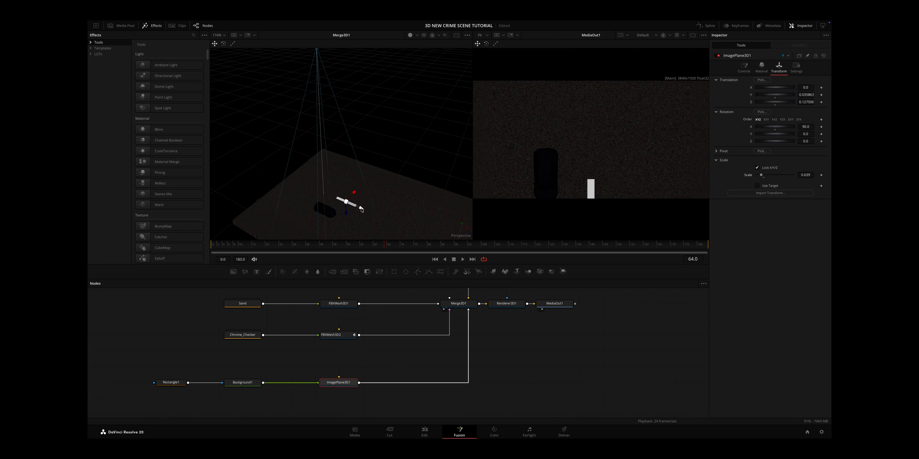
drag(362, 208, 318, 192)
key(ctrl+s)
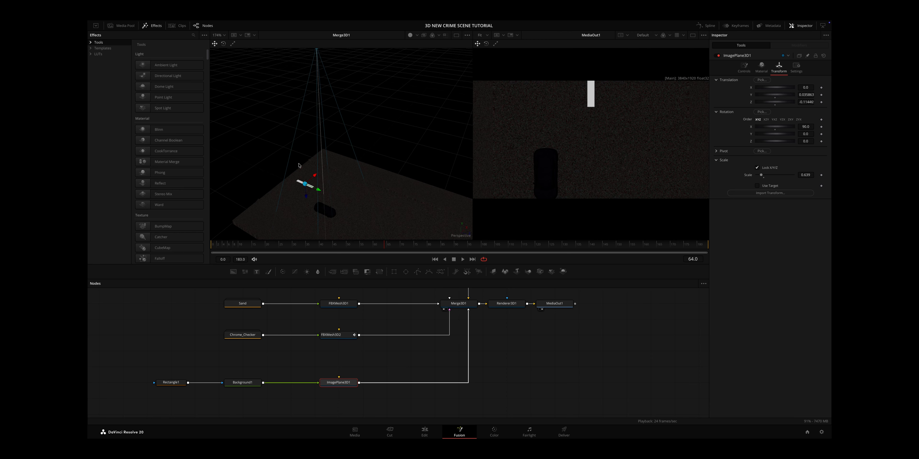
Insert a Duplicate 3D node between the image plane and Merge3D1.
scroll(402, 358, right, 2)
scroll(402, 358, down, 2)
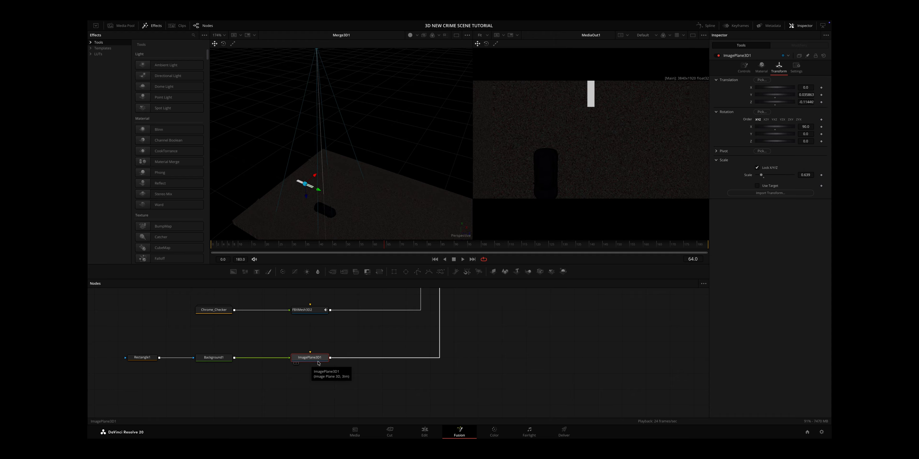
key(shift+space)
text(dupl)
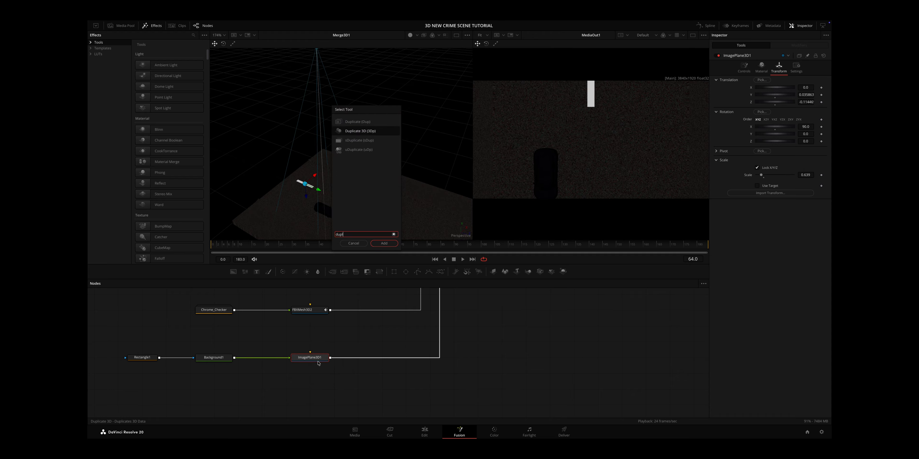
key(Return)
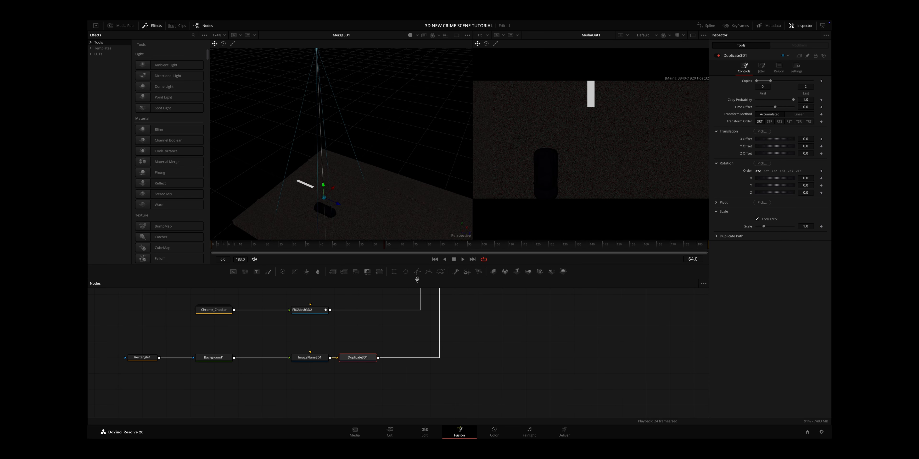
Set the duplicate's last copy to 5 and its Z offset to 0.2 to form a dashed road line.
click(807, 88)
text(5)
key(Tab)
mouse_move(769, 154)
mouse_down()
mouse_move(782, 155)
mouse_move(760, 154)
mouse_move(775, 154)
mouse_up()
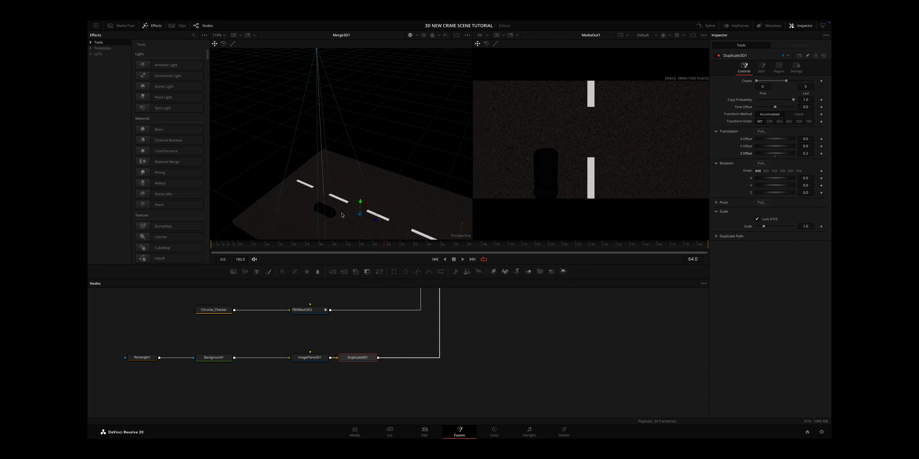
Duplicate the Rectangle1 and Background1 nodes as a connected pair below the originals.
scroll(341, 211, down, 5)
scroll(341, 213, down, 3)
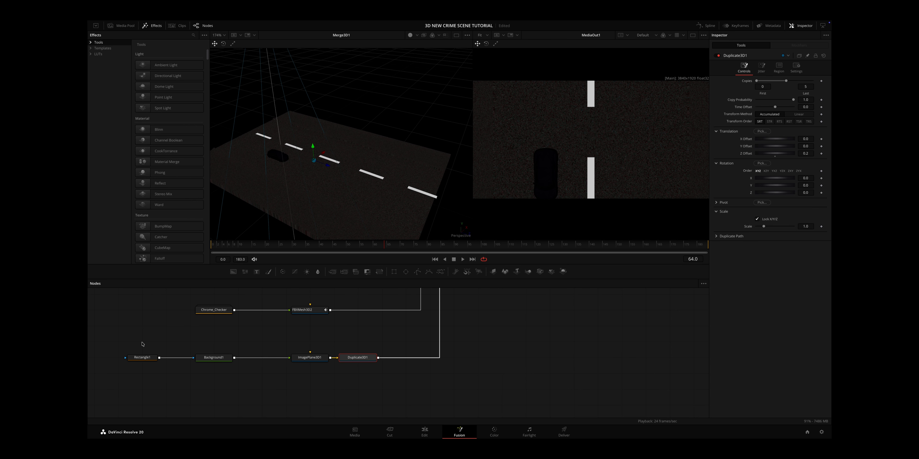
drag(130, 347, 214, 373)
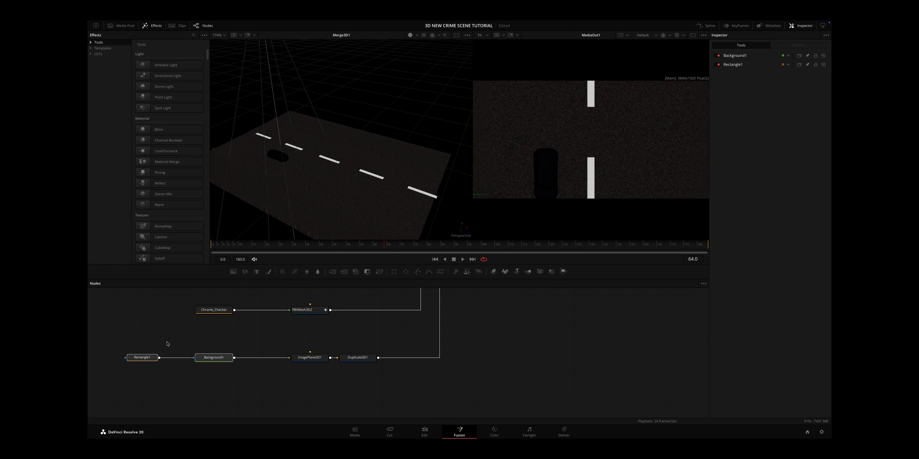
click(147, 389)
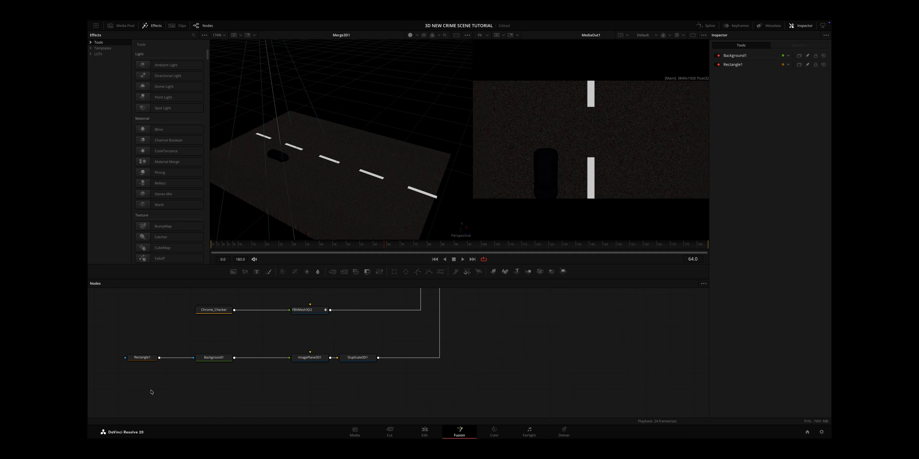
key(ctrl+v)
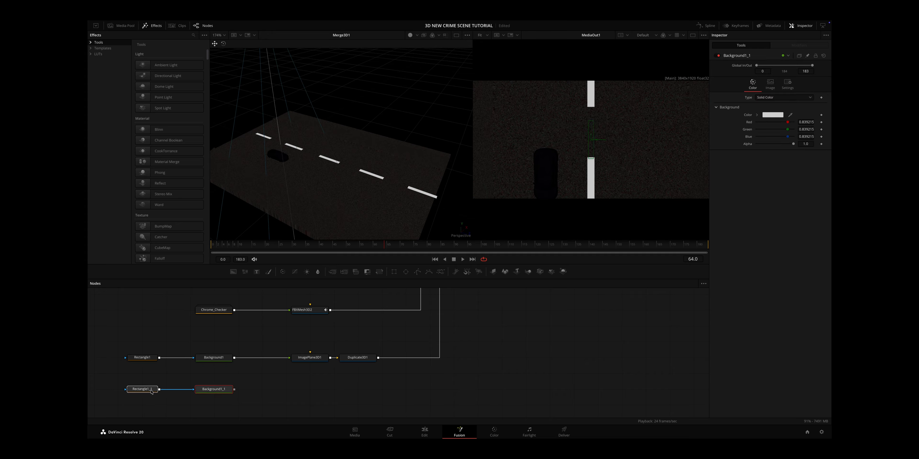
Duplicate the ImagePlane3D1 node, feed the copied background into it, and connect its output to Merge3D1.
click(303, 358)
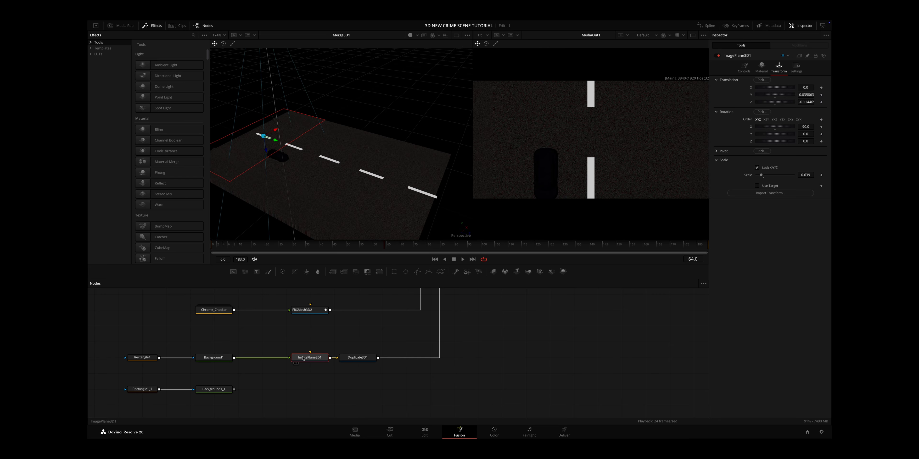
key(ctrl+c)
click(306, 392)
key(ctrl+v)
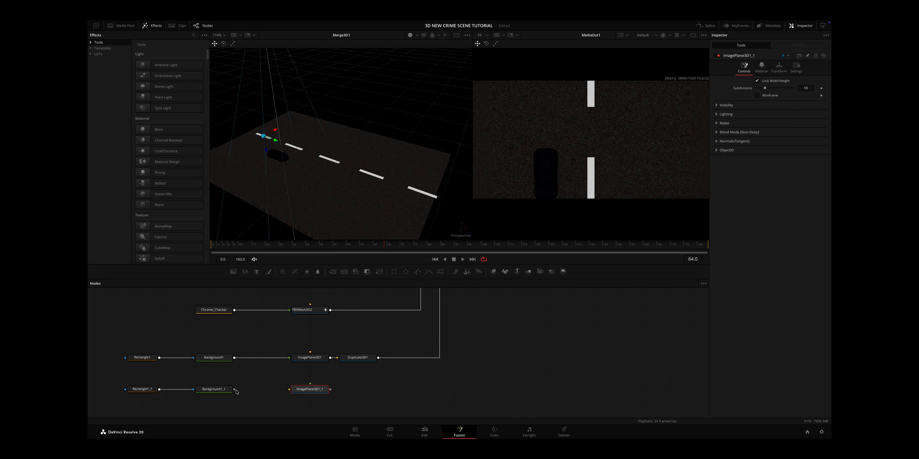
drag(235, 390, 289, 390)
scroll(335, 389, up, 2)
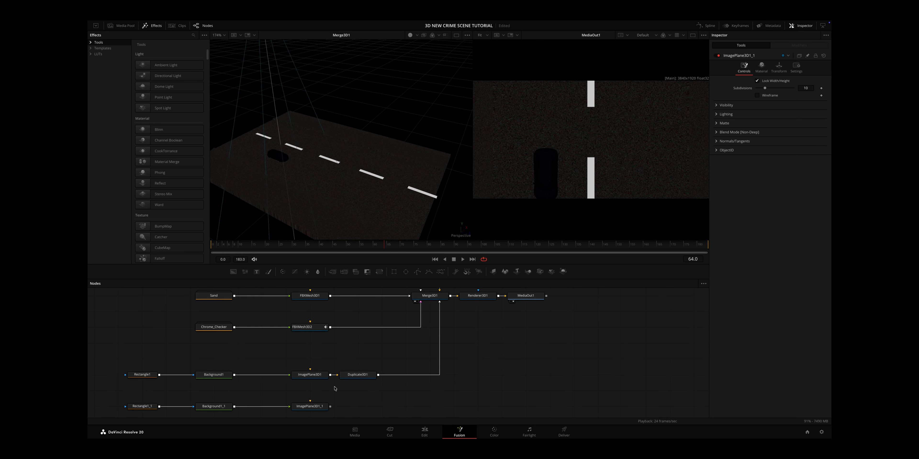
scroll(396, 413, down, 2)
drag(351, 411, 421, 334)
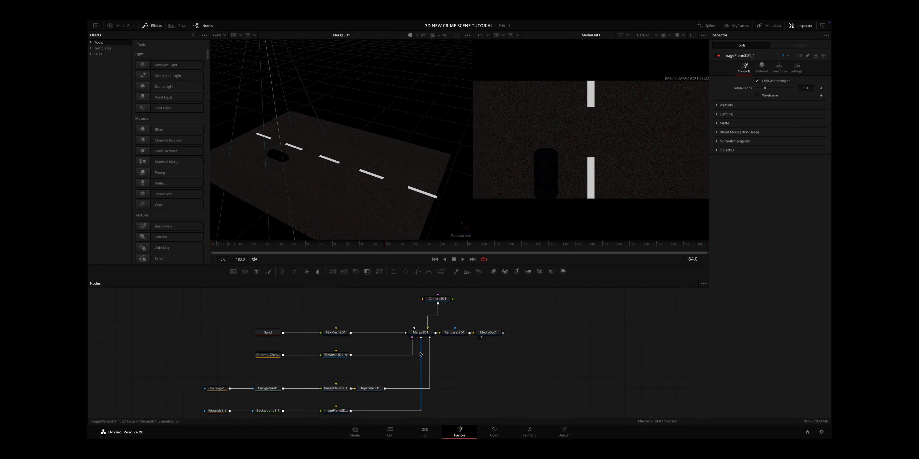
Set the copied background's color to Lemon yellow and move its image plane to about -0.247 in X.
click(267, 412)
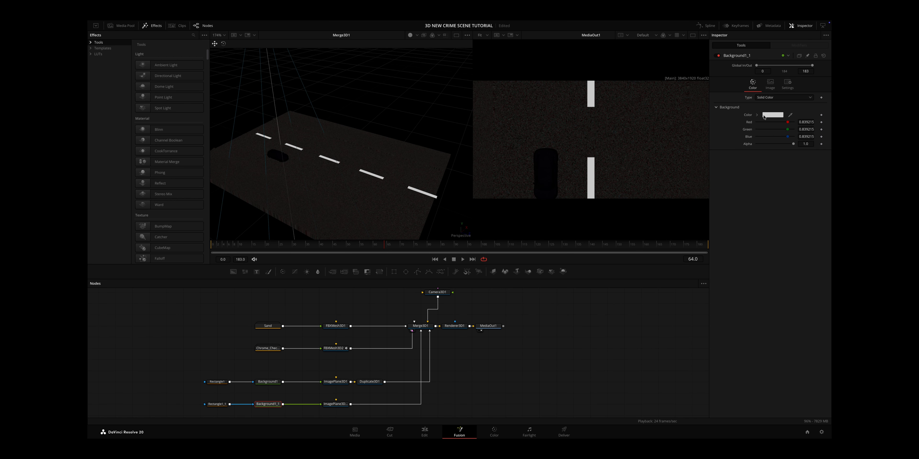
click(764, 116)
click(471, 339)
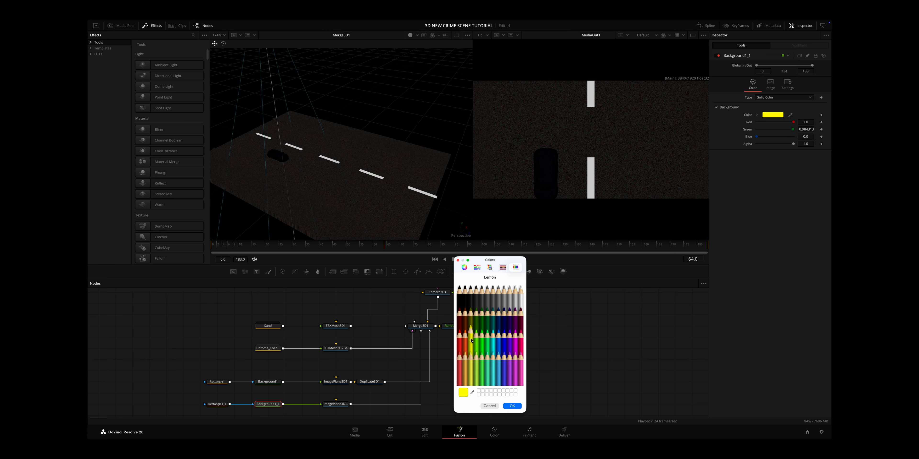
click(511, 406)
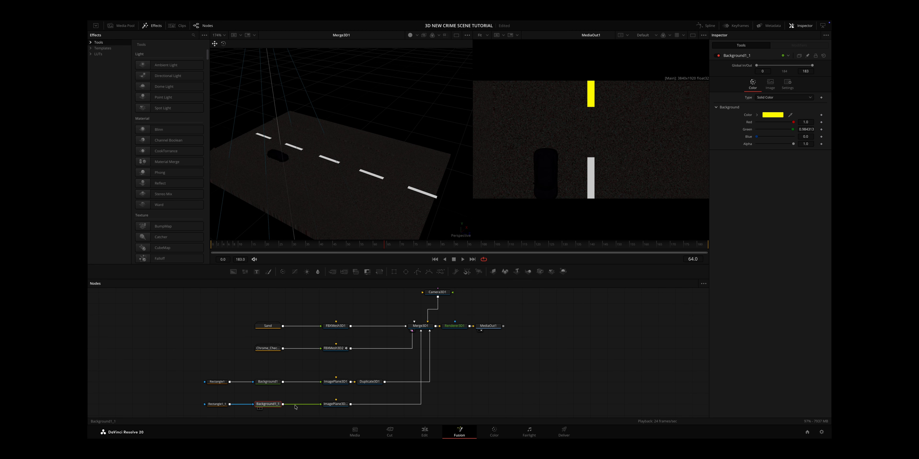
click(335, 404)
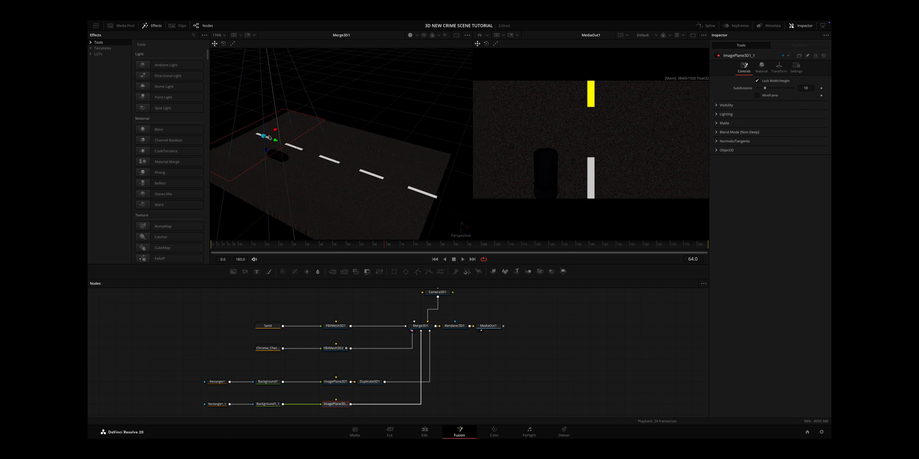
drag(268, 137, 234, 155)
Stretch the yellow line's rectangle mask past the frame to a height of about 1.24.
click(221, 408)
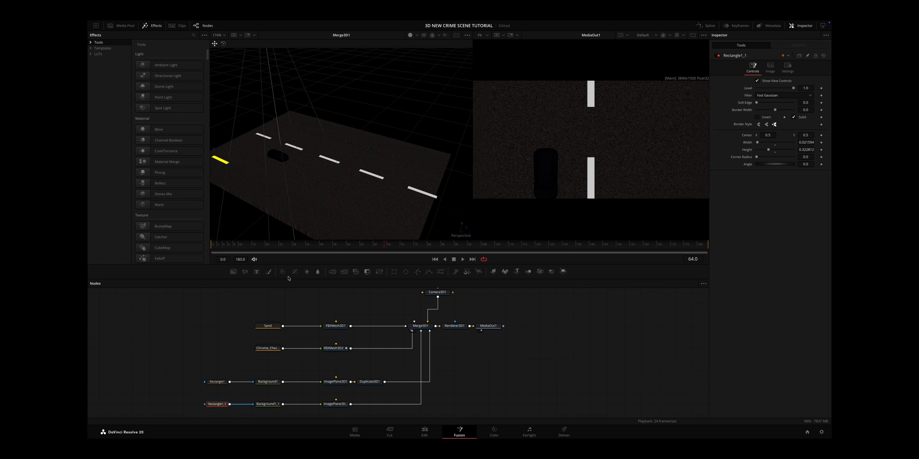
click(270, 404)
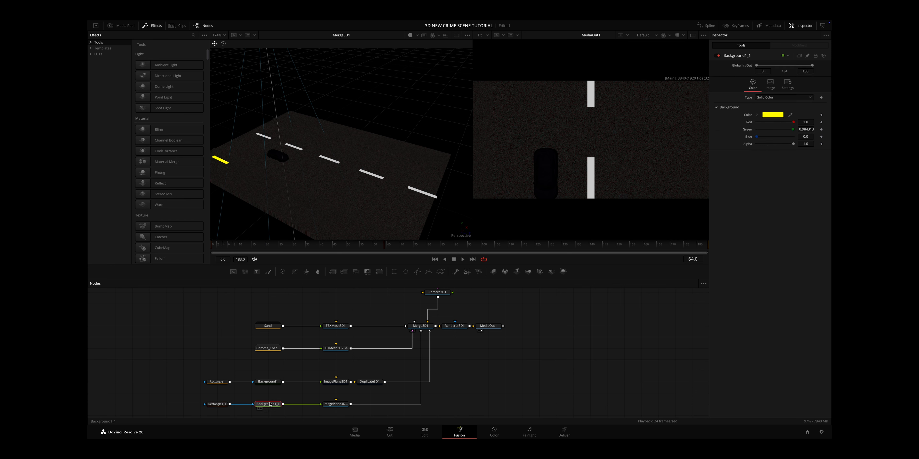
key(1)
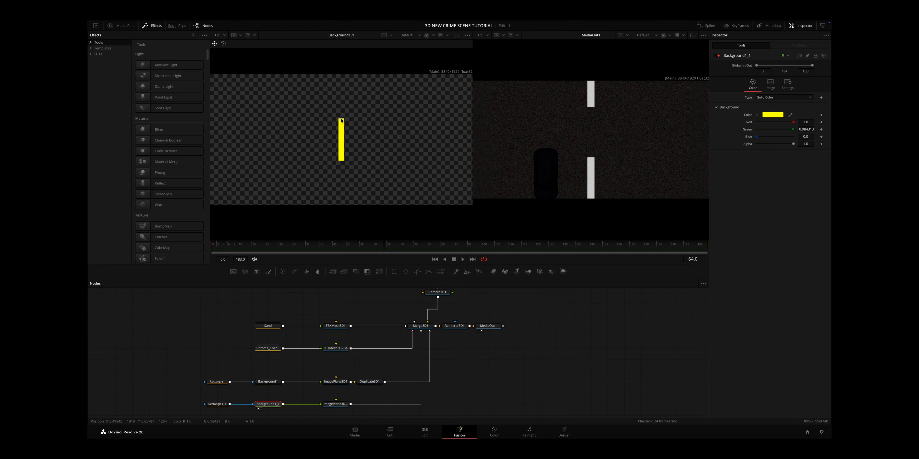
click(216, 405)
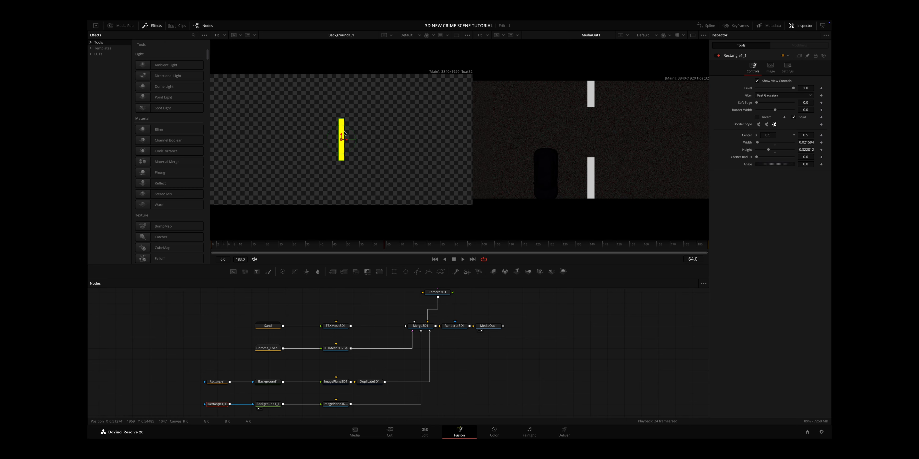
drag(341, 119, 341, 60)
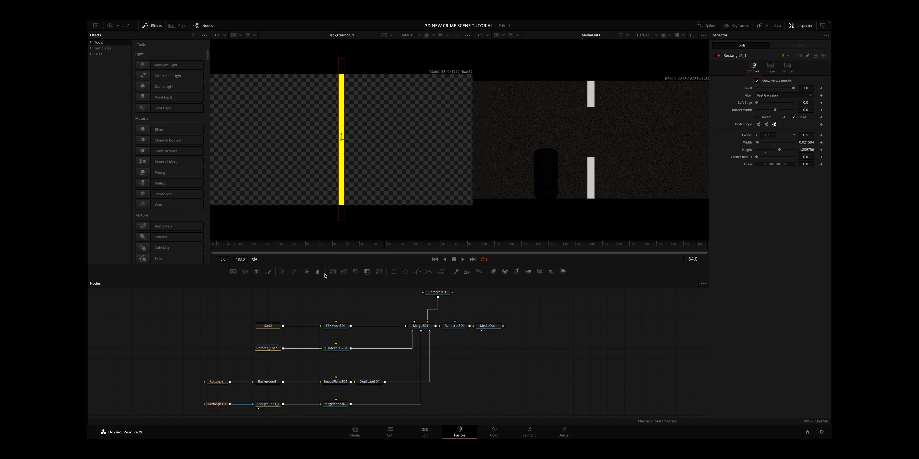
Scale the yellow line's image plane to about 2.402 and move it to about 0.224 in Z so it spans the road.
click(428, 327)
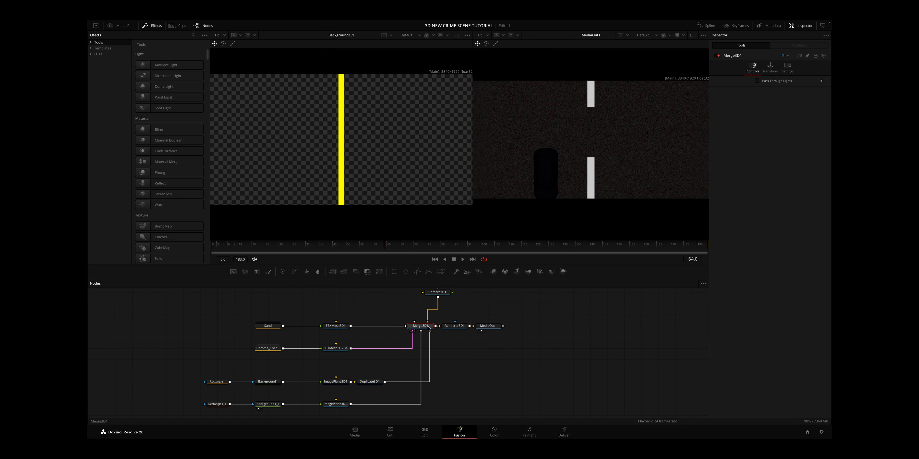
key(1)
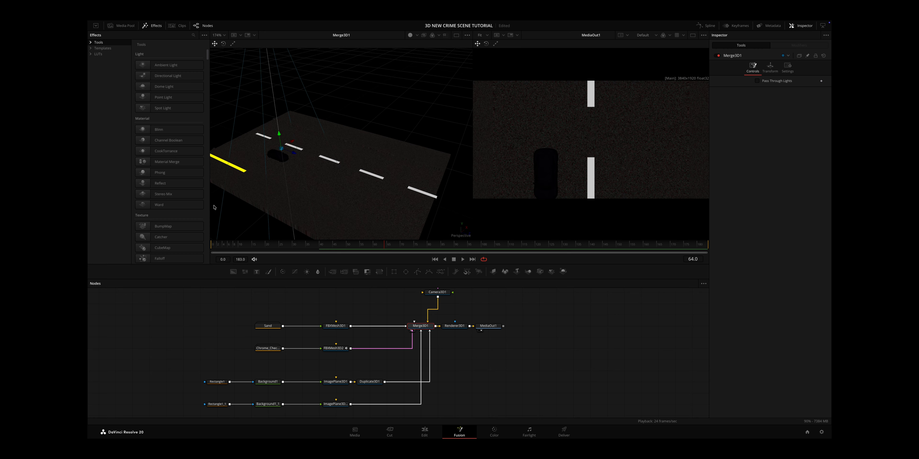
drag(214, 207, 245, 181)
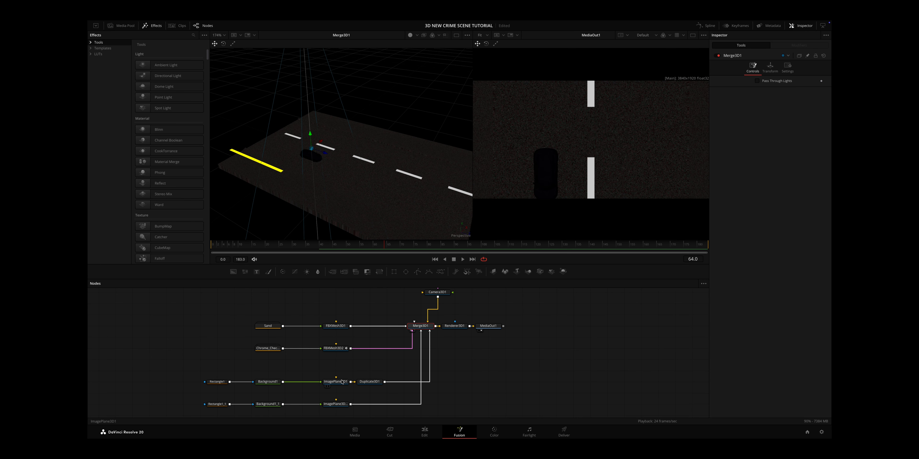
click(335, 404)
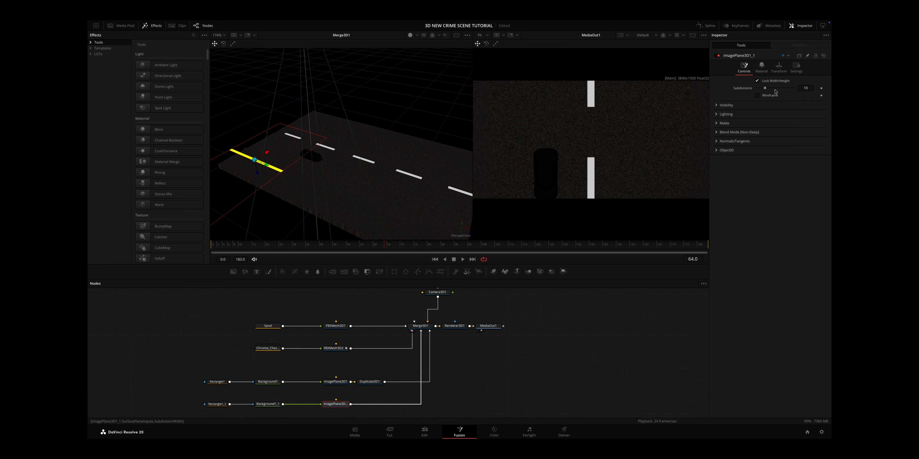
click(779, 67)
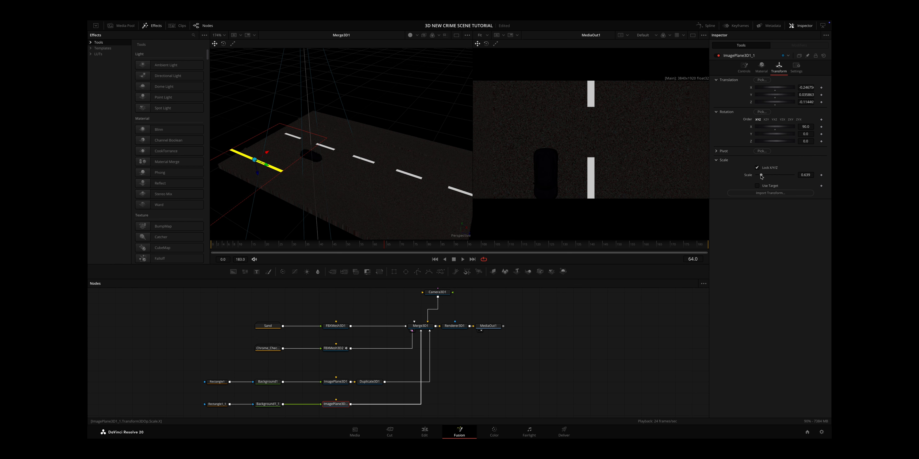
drag(761, 175, 768, 176)
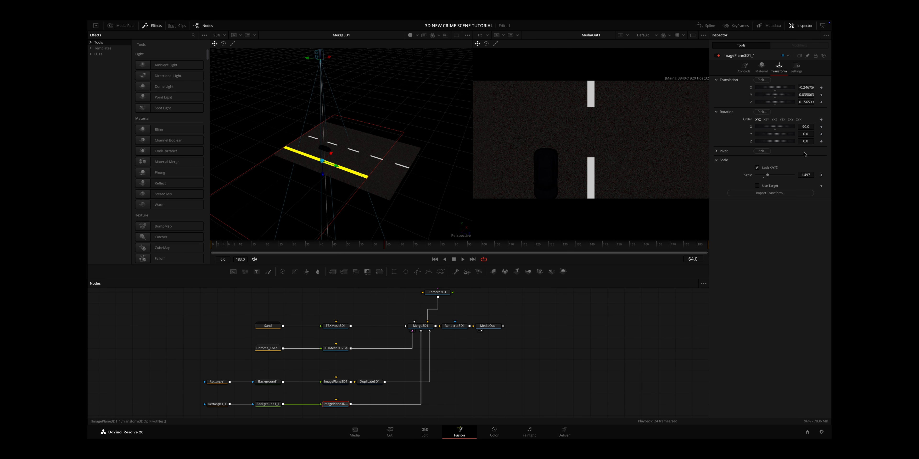
drag(804, 175, 364, 173)
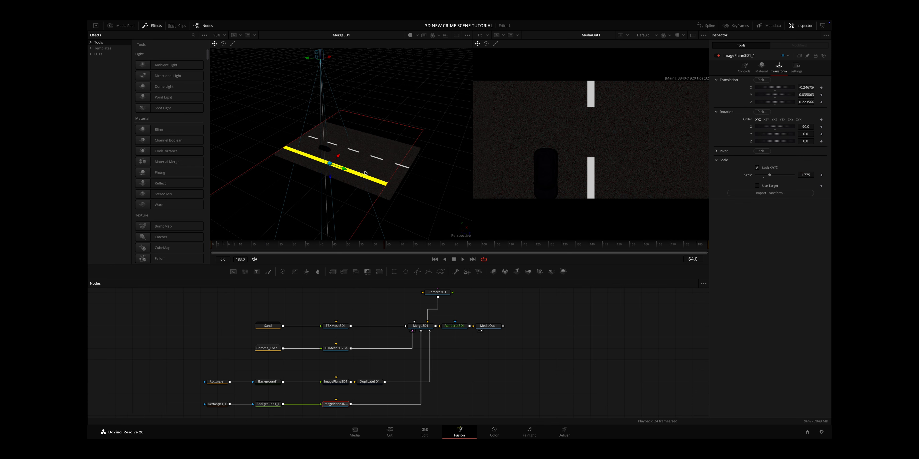
drag(770, 175, 774, 178)
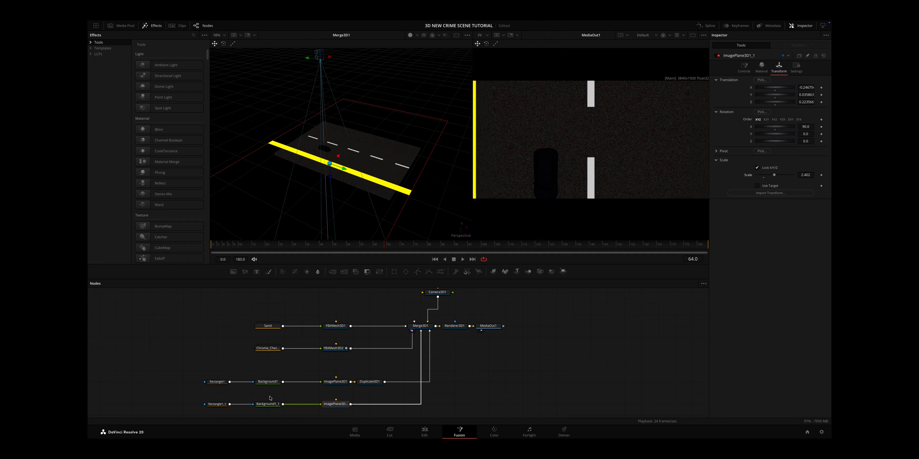
Narrow the yellow line's rectangle mask to a width of about 0.0024.
click(217, 404)
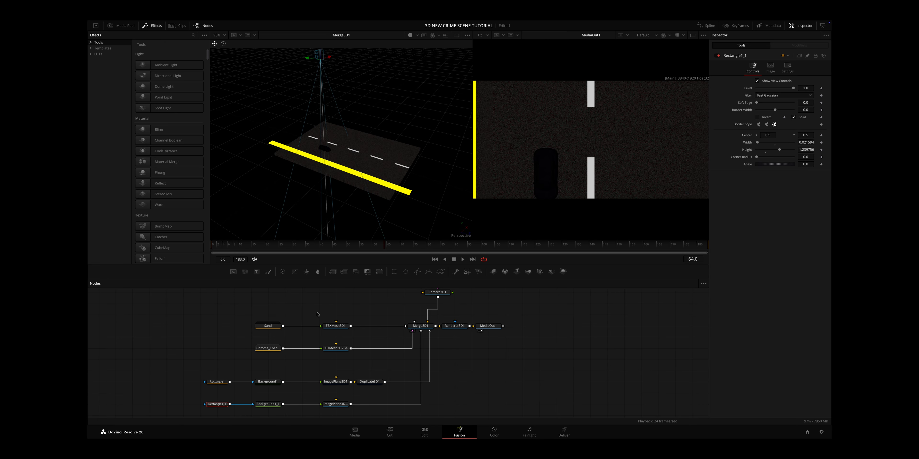
click(268, 404)
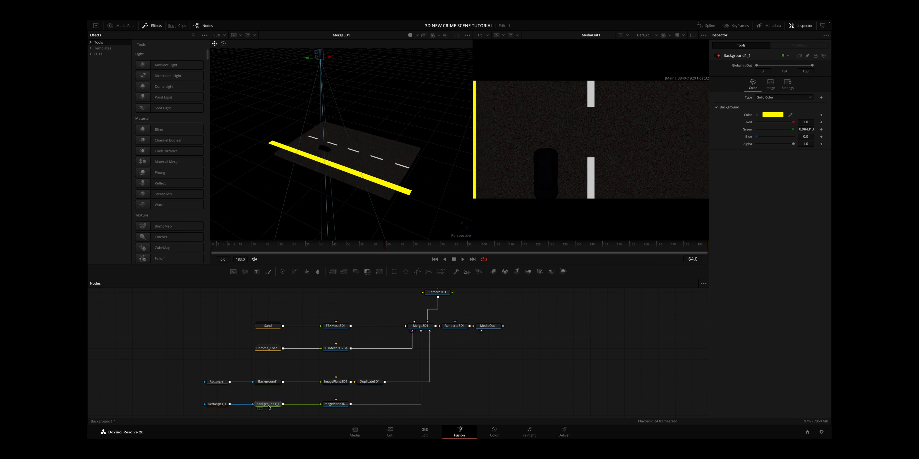
key(1)
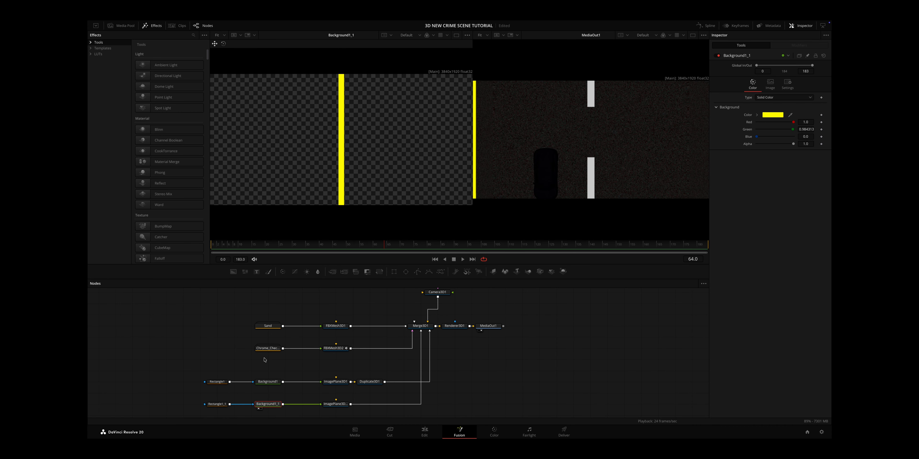
click(217, 404)
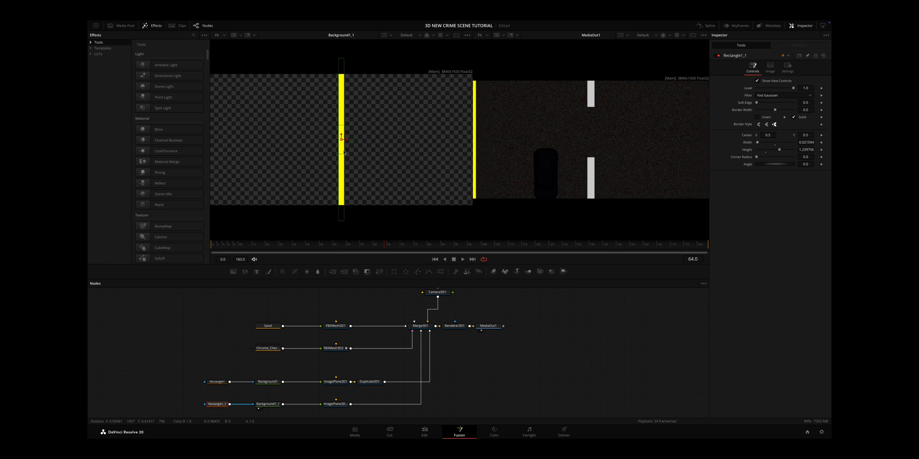
drag(344, 153, 342, 154)
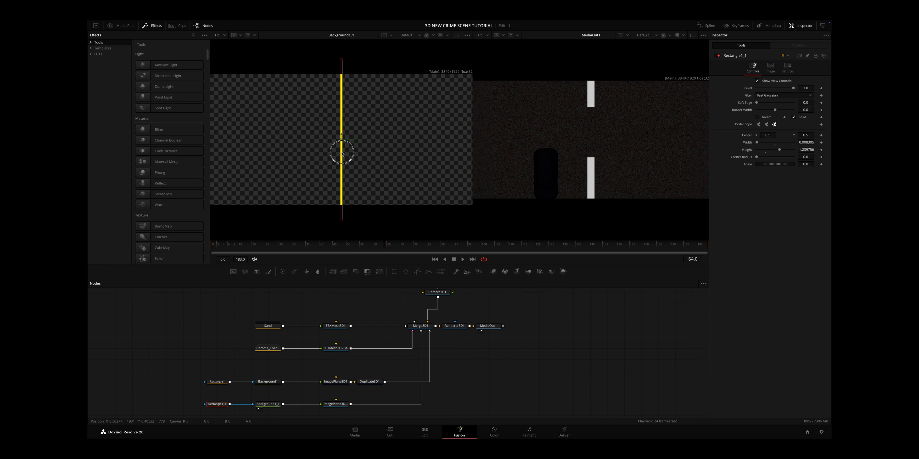
click(417, 328)
key(1)
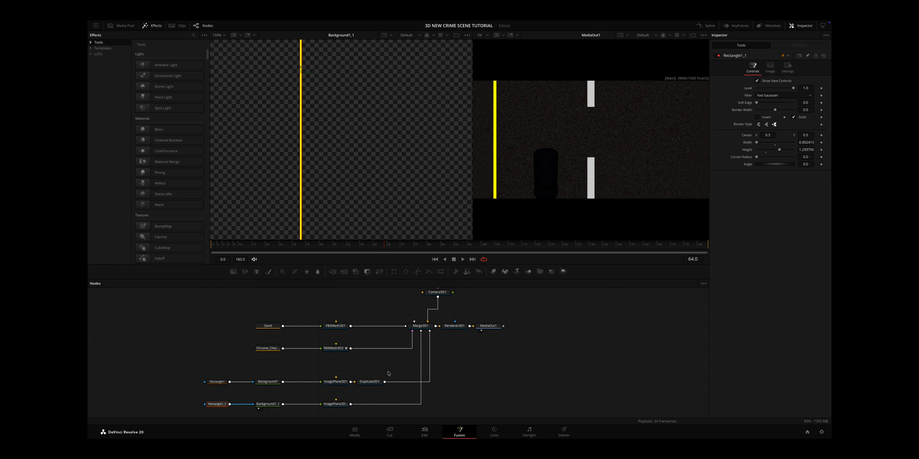
Duplicate the yellow line's rectangle, background and image plane nodes and connect the new image plane to Merge3D1.
scroll(388, 374, down, 2)
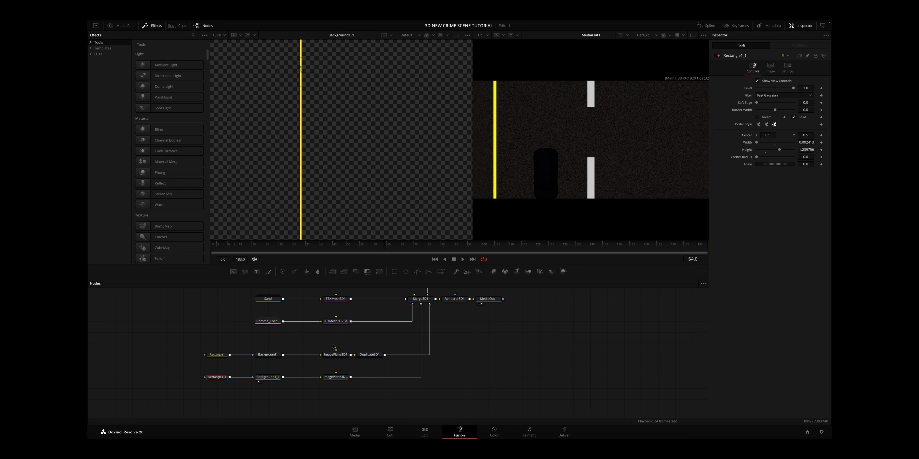
drag(207, 370, 340, 391)
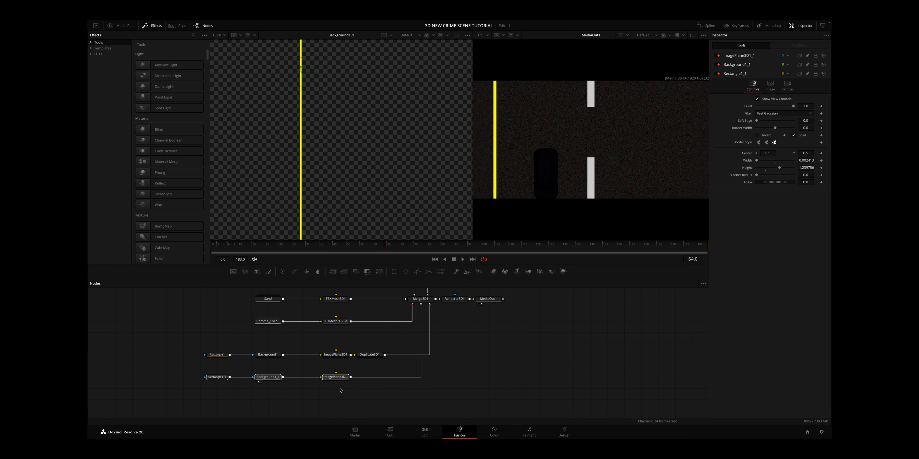
click(215, 395)
key(ctrl+v)
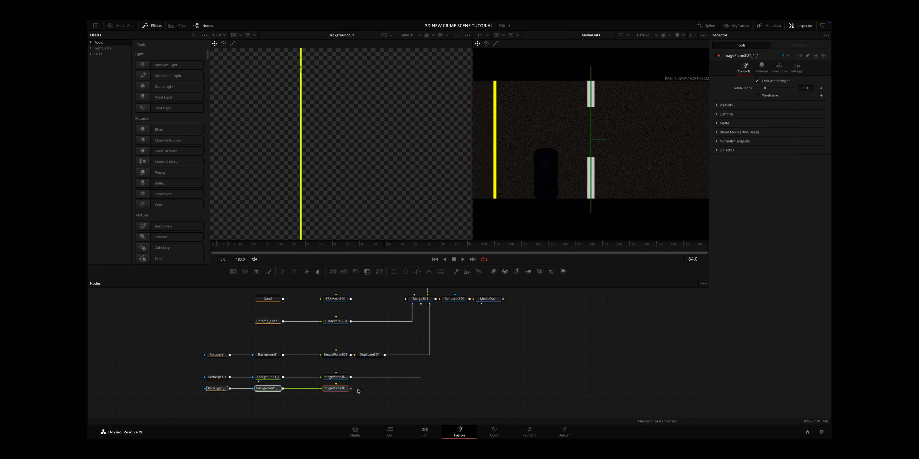
drag(352, 390, 430, 301)
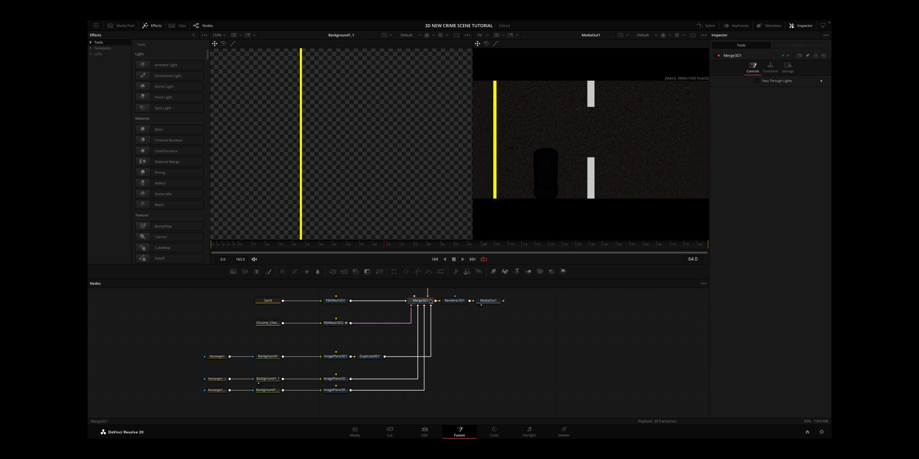
Move the duplicated yellow line's image plane along X to the opposite edge of the road in the Merge3D1 scene.
key(1)
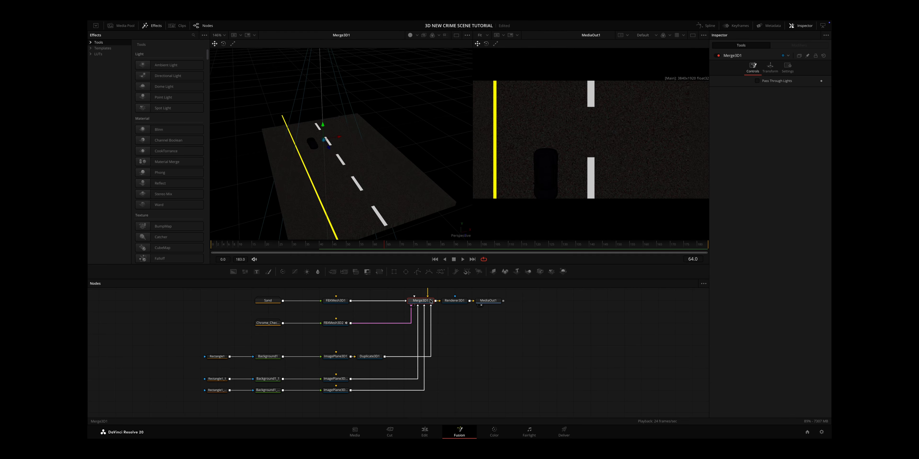
click(335, 391)
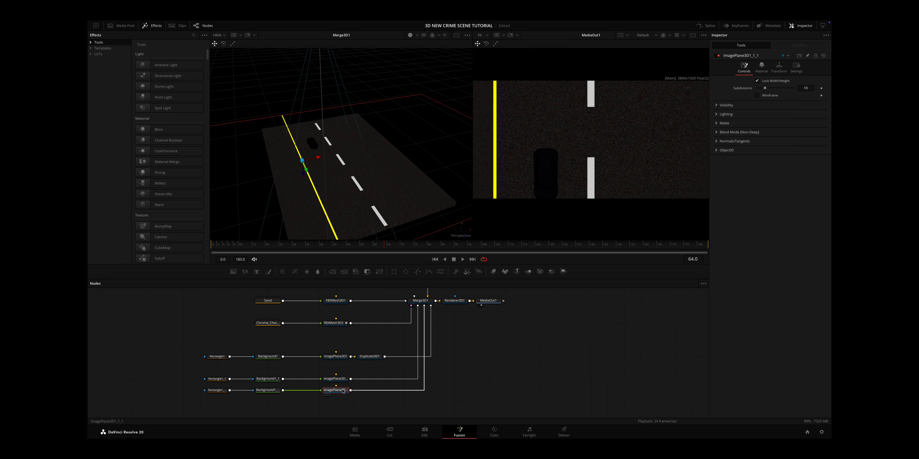
drag(319, 157, 387, 152)
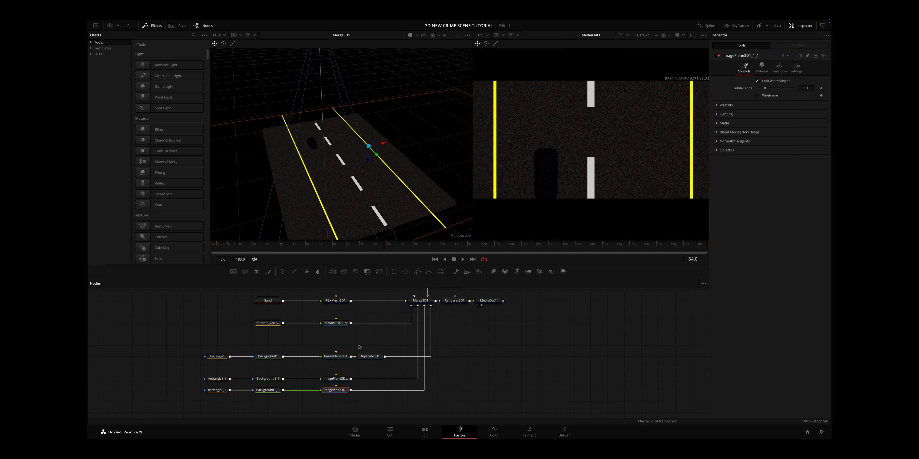
Scale the dashed marking's image plane to about 0.352 and set the Z Offset of Duplicate3D1 to about 0.19.
click(336, 356)
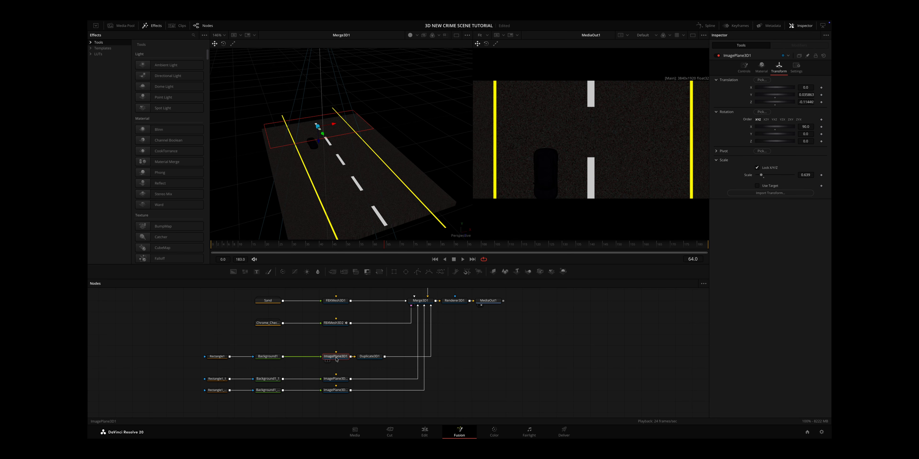
drag(807, 174, 724, 181)
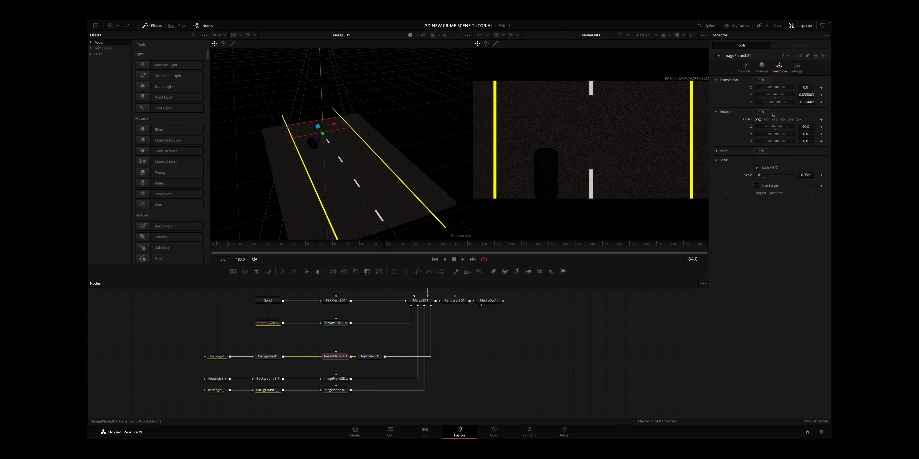
click(369, 357)
drag(804, 153, 809, 153)
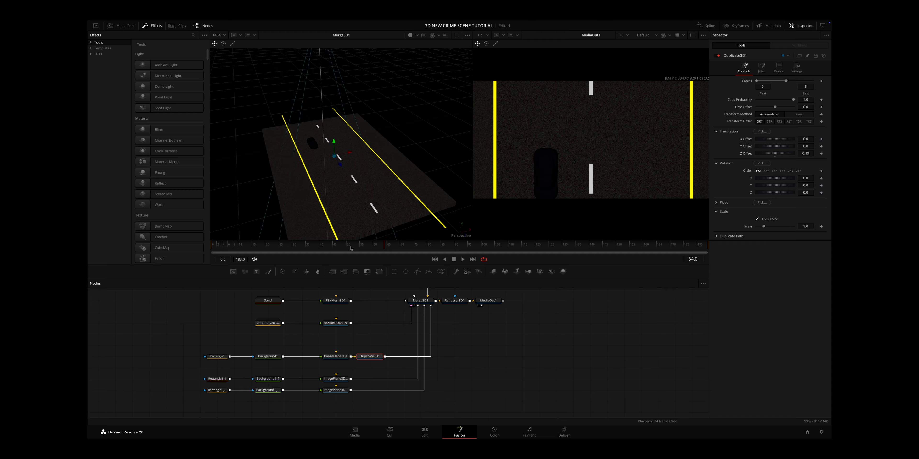
click(480, 360)
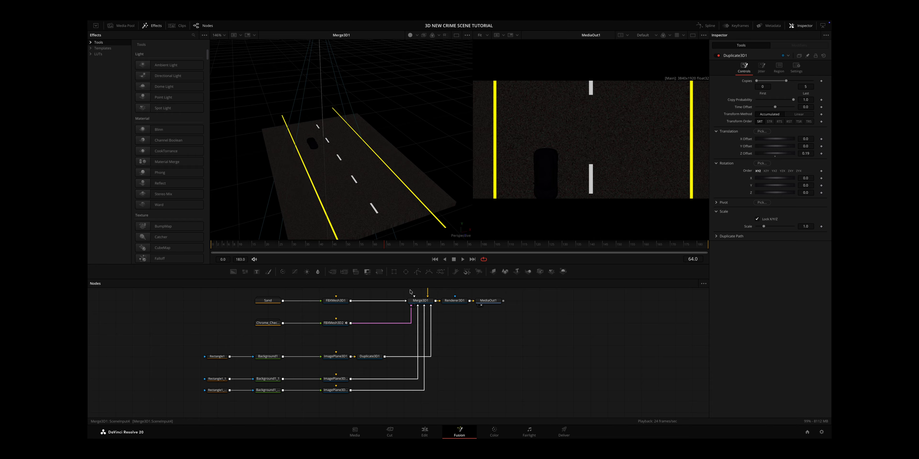
Keyframe the car mesh's Z translation at 0.0 on frame 0 and frame 55.
drag(321, 246, 203, 250)
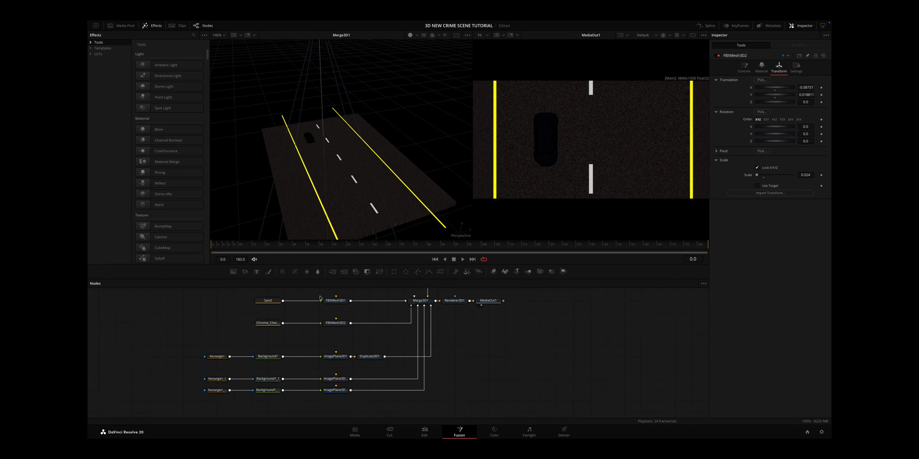
click(335, 323)
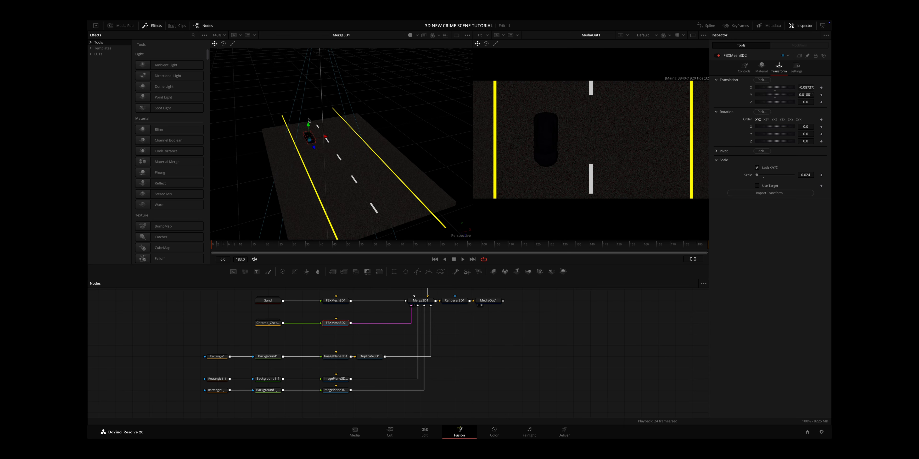
click(821, 102)
drag(279, 250, 361, 250)
click(821, 102)
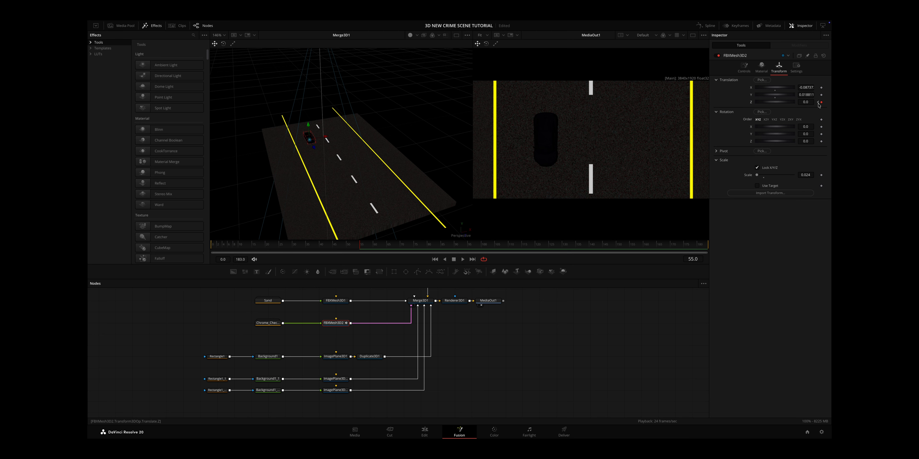
Move the car back along Z to about -0.319 at frame 0 so it starts outside the camera's view.
key(Home)
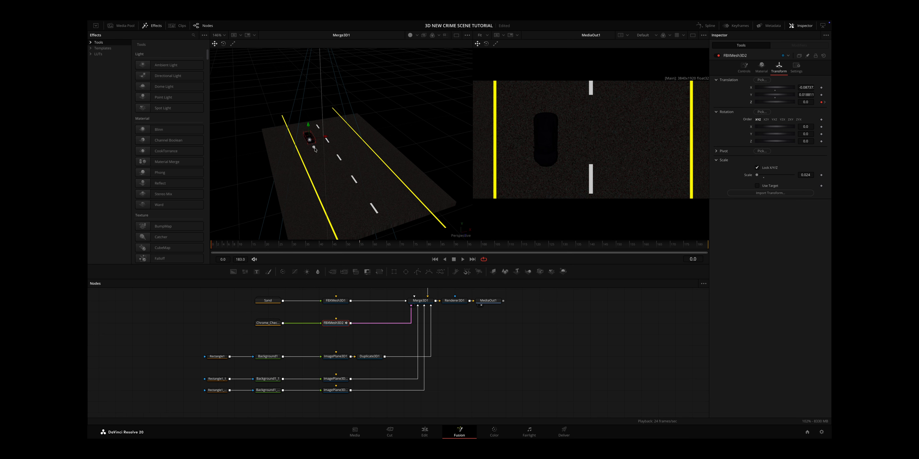
drag(316, 150, 299, 109)
drag(239, 243, 366, 251)
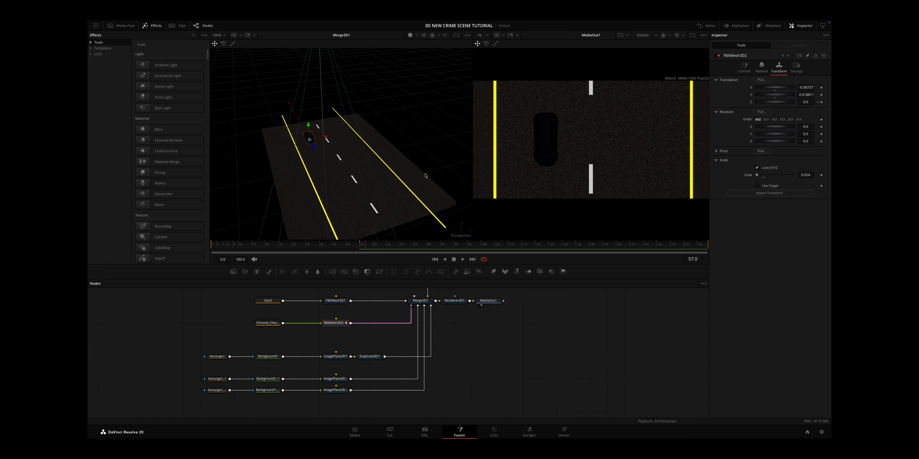
Display the car's Z Offset curve in the Spline editor and apply an ease-out curve to all its keyframes.
click(708, 26)
click(407, 301)
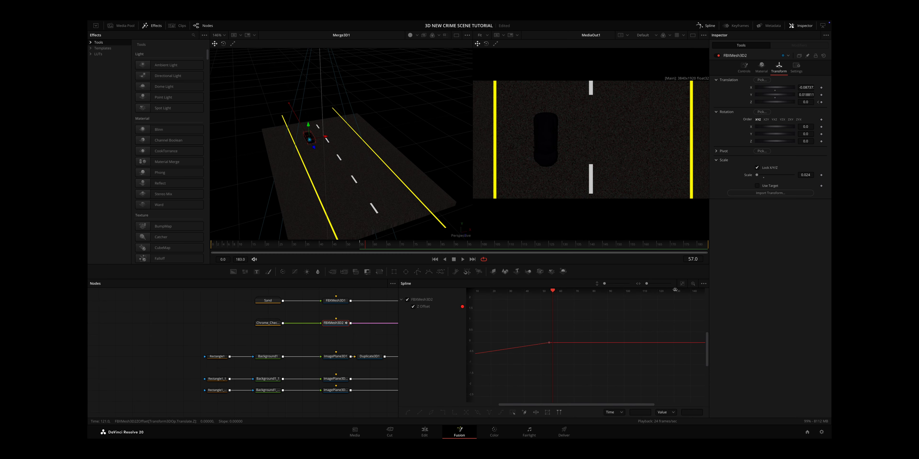
click(704, 284)
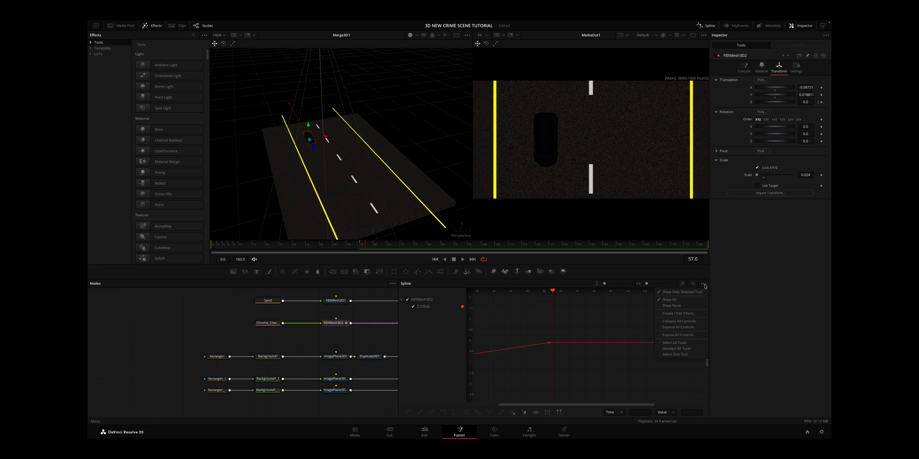
click(568, 303)
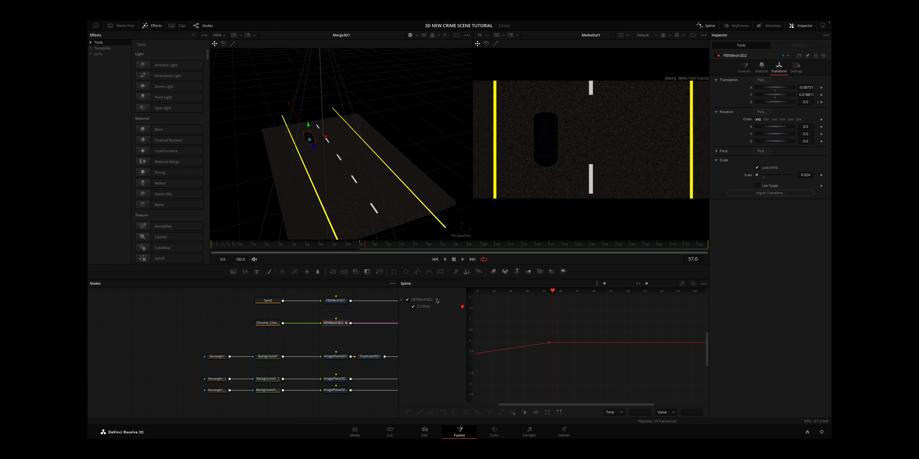
click(682, 284)
key(super+a)
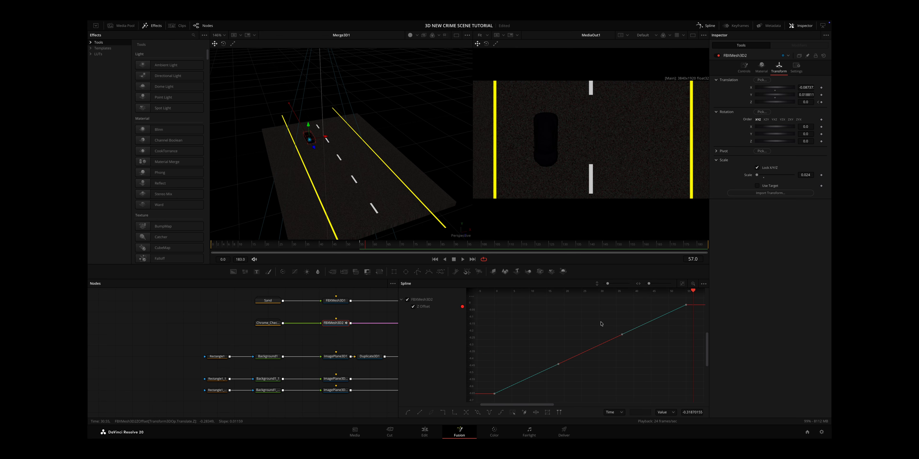
right_click(601, 324)
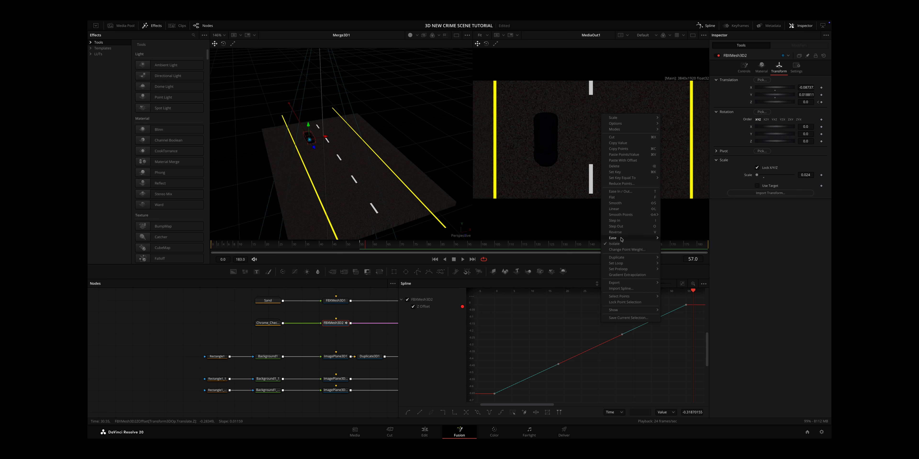
mouse_move(662, 239)
click(677, 255)
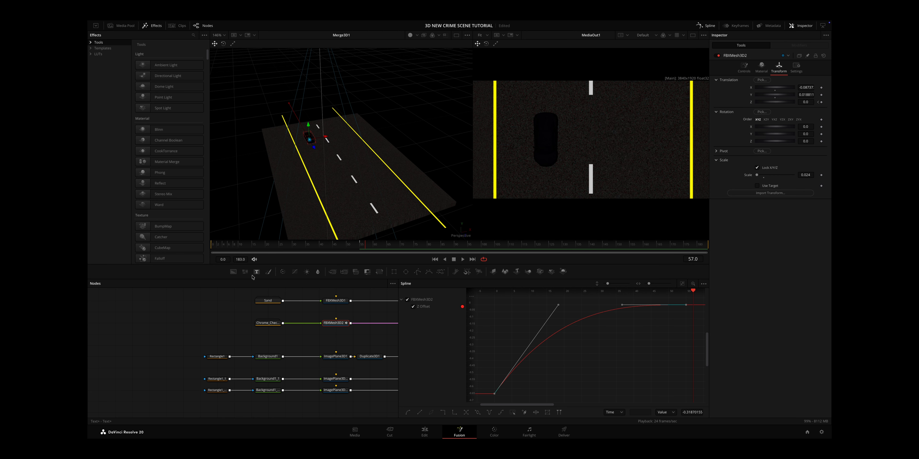
drag(251, 248, 373, 247)
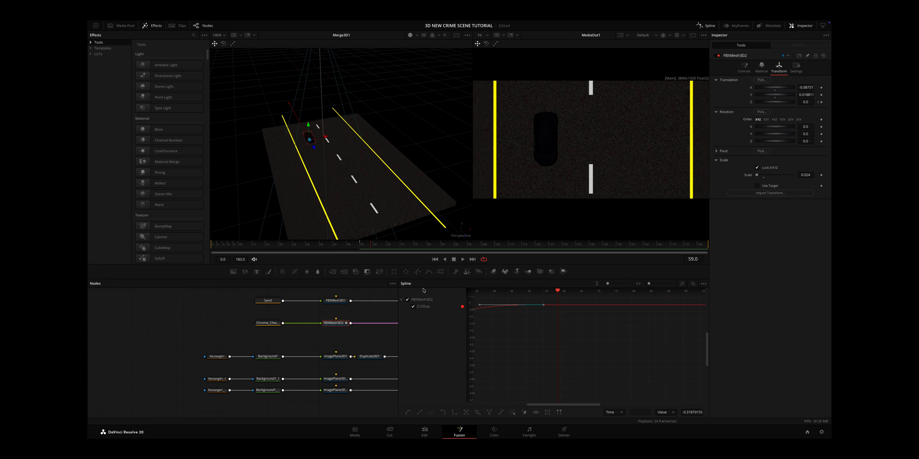
Close the Spline editor and enable Use Target in the transform of Camera3D1 at frame 54.
scroll(388, 326, right, 5)
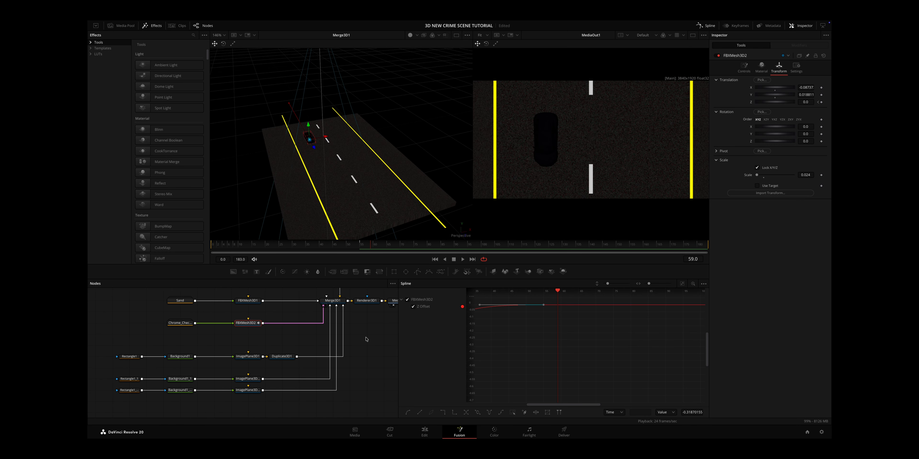
scroll(366, 339, up, 2)
scroll(365, 339, up, 2)
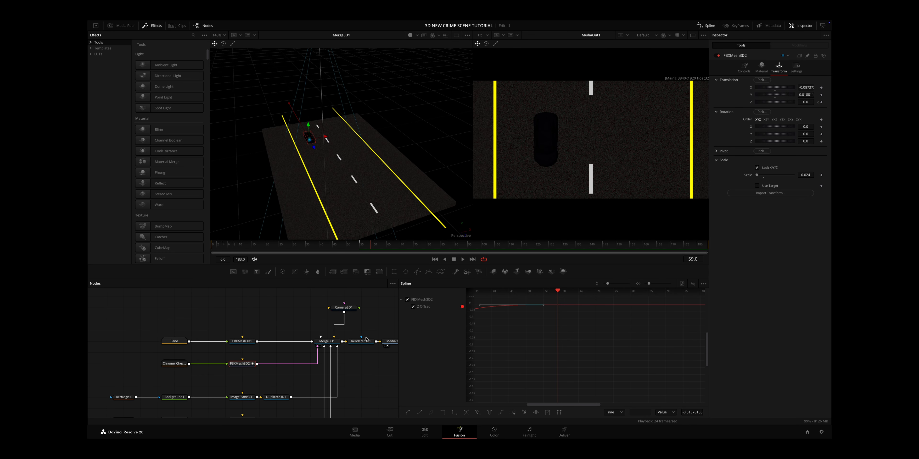
click(346, 309)
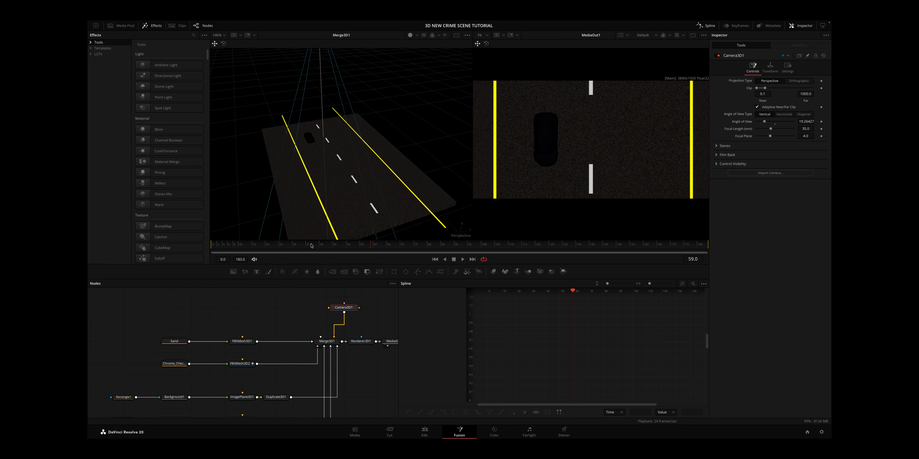
drag(311, 246, 214, 248)
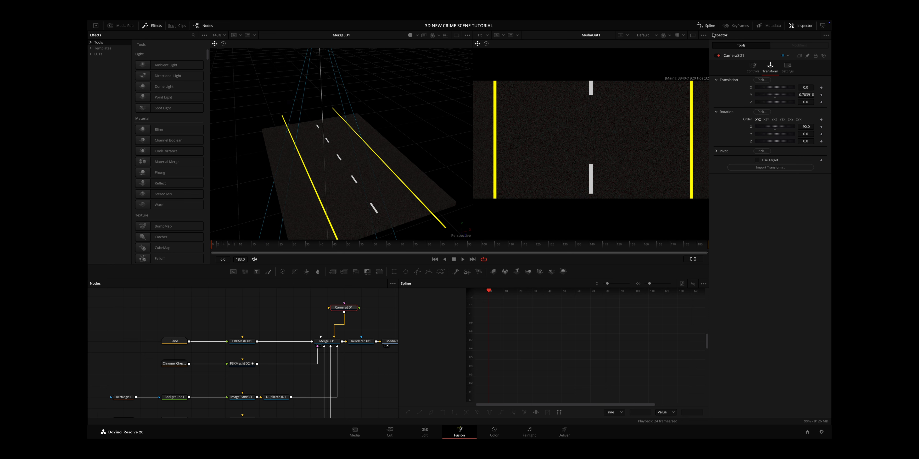
click(706, 26)
drag(216, 241, 359, 253)
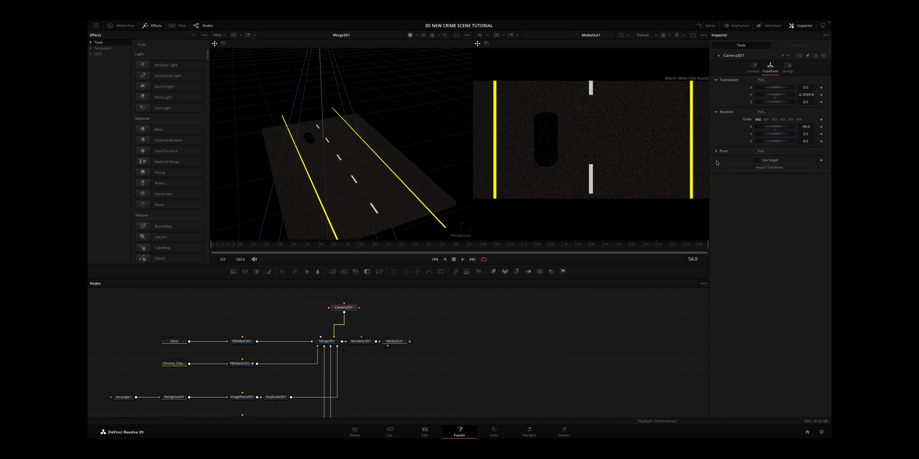
click(757, 160)
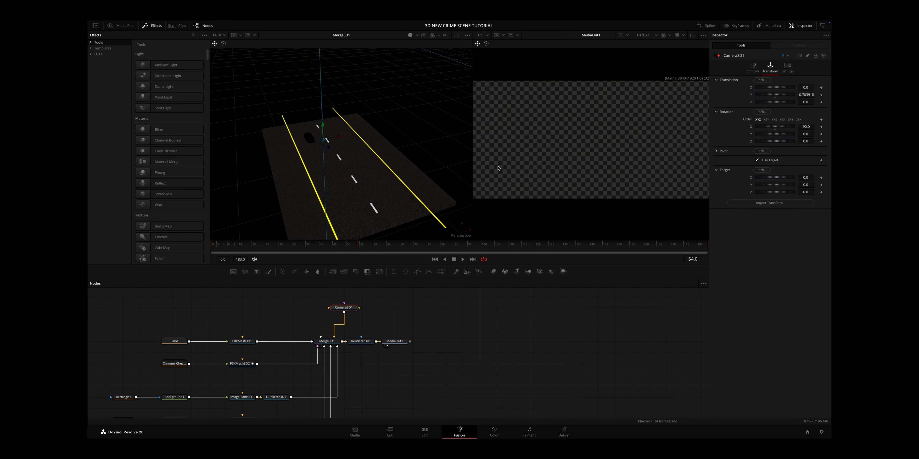
Move the camera's target onto the car, at about X -0.130, Y -0.008 and Z -0.021.
drag(324, 143, 339, 131)
scroll(362, 140, up, 5)
scroll(362, 139, up, 5)
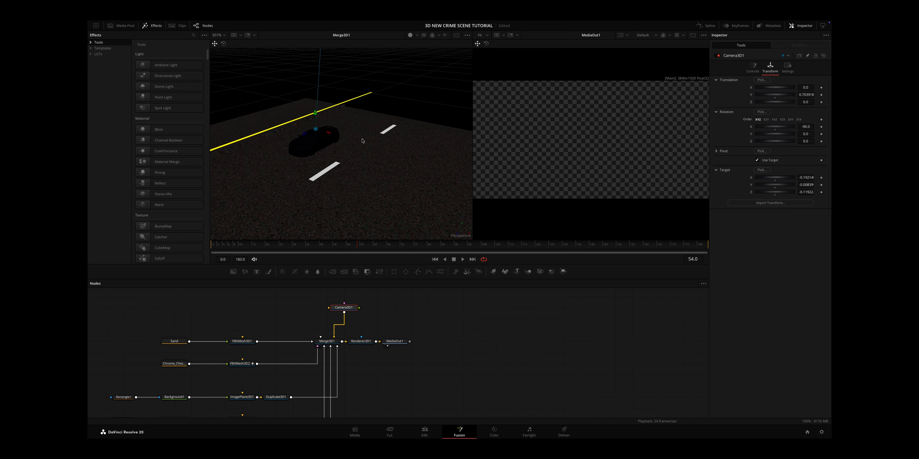
drag(329, 179, 314, 215)
drag(363, 198, 355, 181)
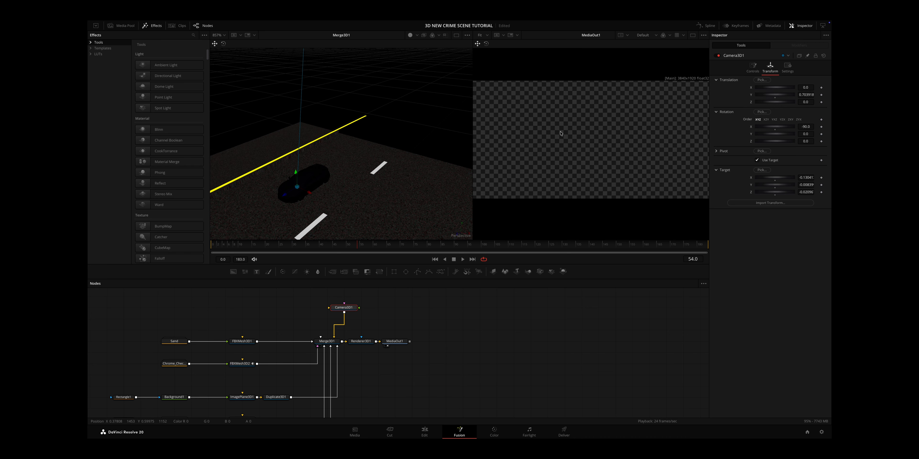
Rotate the camera to about X -2.3 and Y 10.1 and move it to about X 0.079, Y 0.594 and Z -0.622.
scroll(307, 122, down, 10)
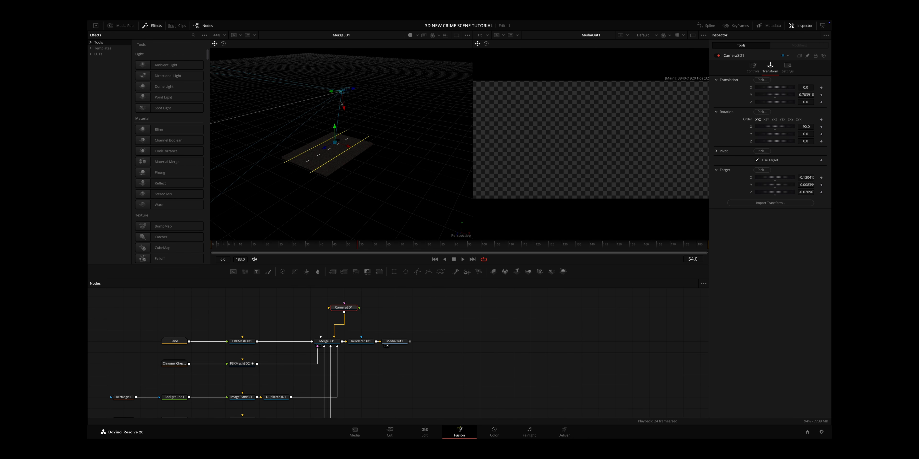
scroll(339, 104, up, 5)
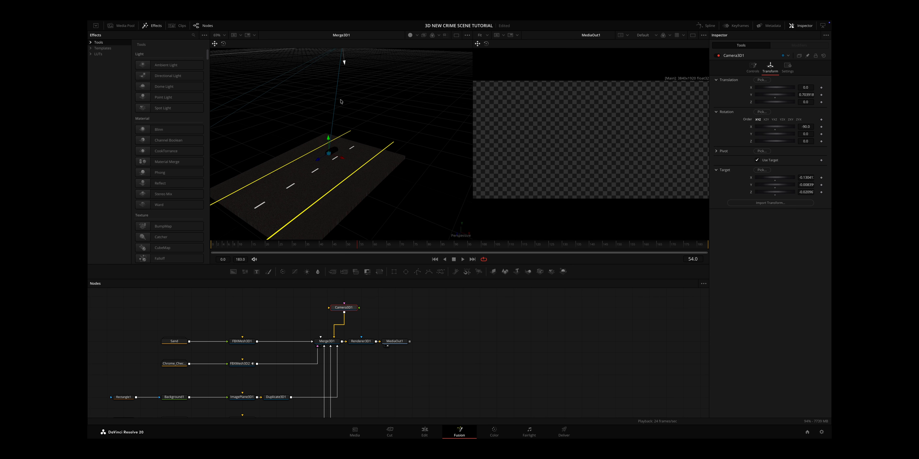
scroll(341, 102, up, 3)
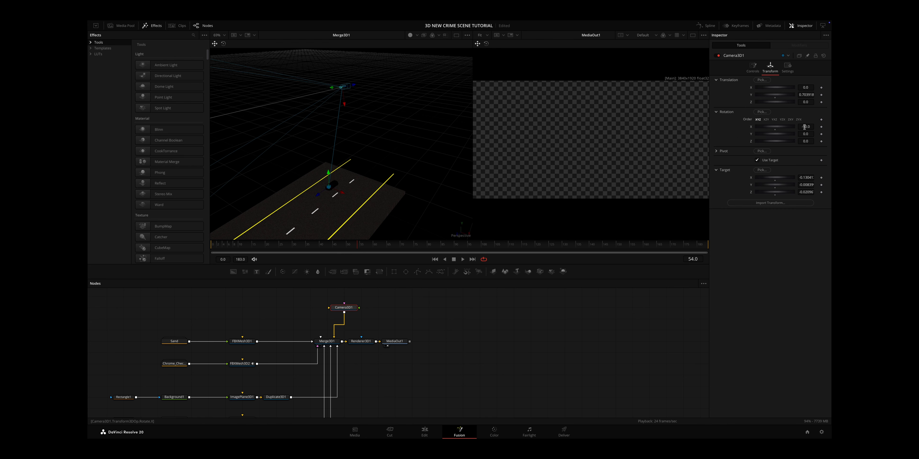
drag(804, 126, 691, 155)
drag(805, 134, 364, 192)
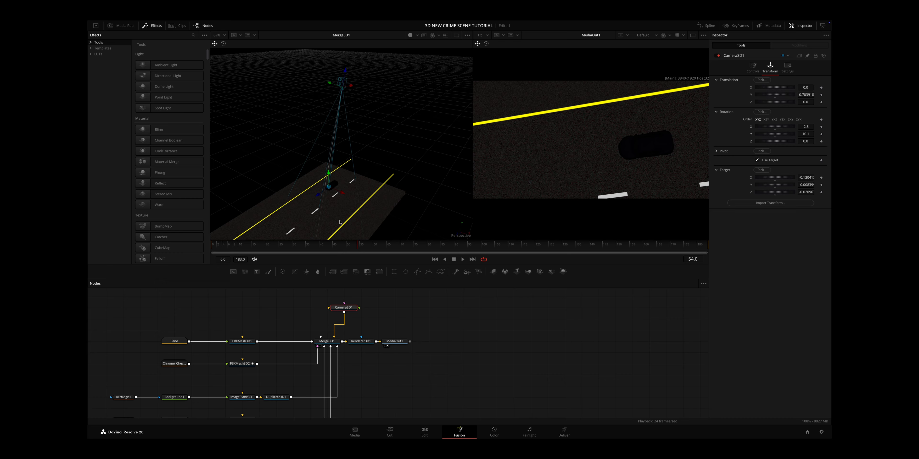
drag(351, 87, 412, 98)
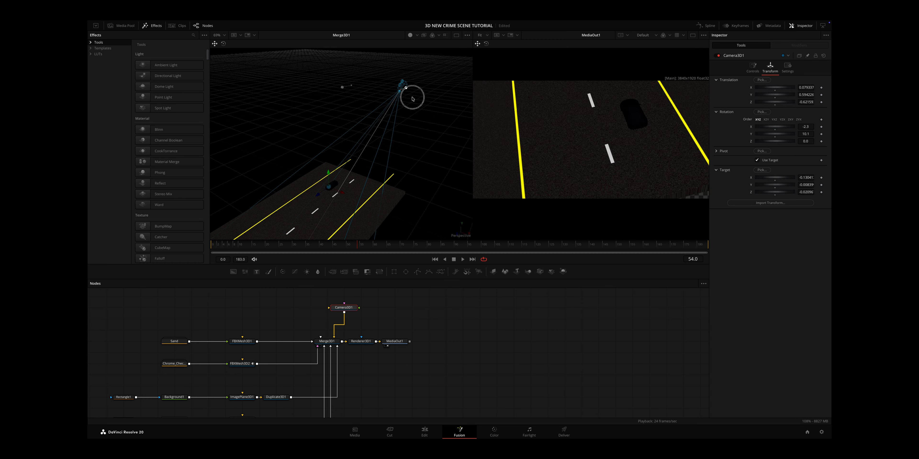
At frame 0, set starting keyframes on Camera3D1's X, Y and Z translation and on its rotation.
drag(300, 247, 192, 248)
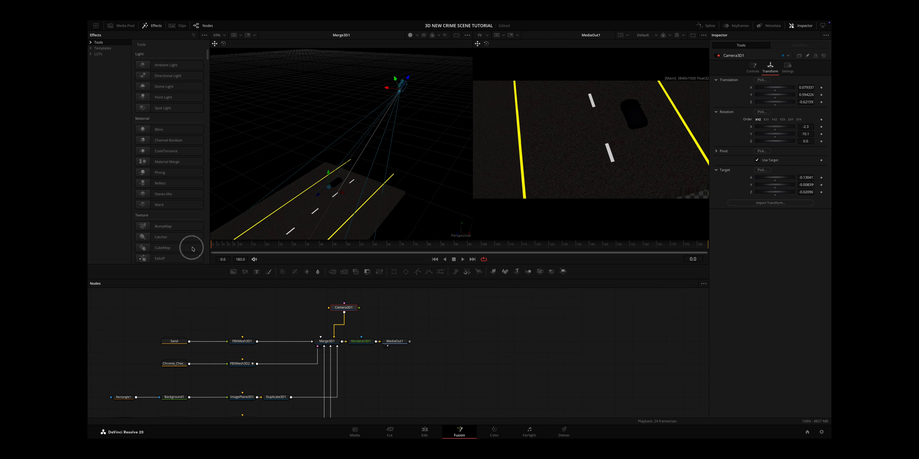
click(821, 87)
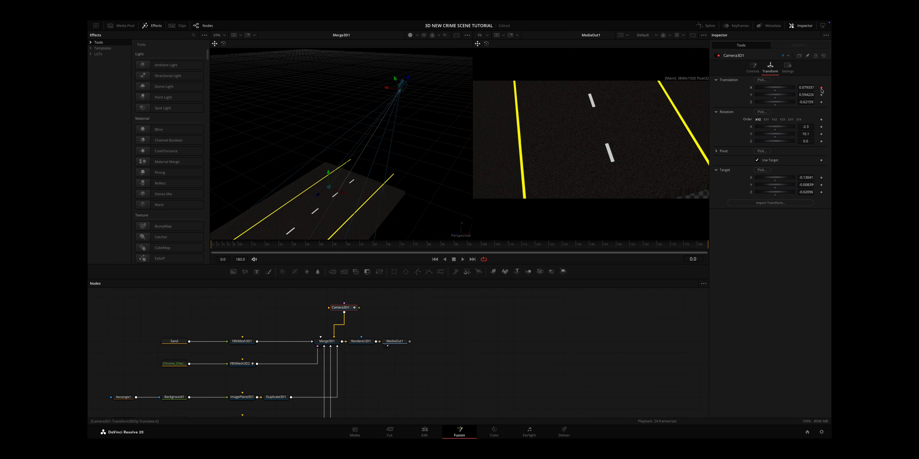
click(821, 95)
click(821, 102)
click(822, 134)
At frame 55, move Camera3D1 to about X 0.379, Y 0.448 and Z 0.379 to create its end keyframe.
drag(285, 251, 347, 250)
scroll(362, 156, down, 3)
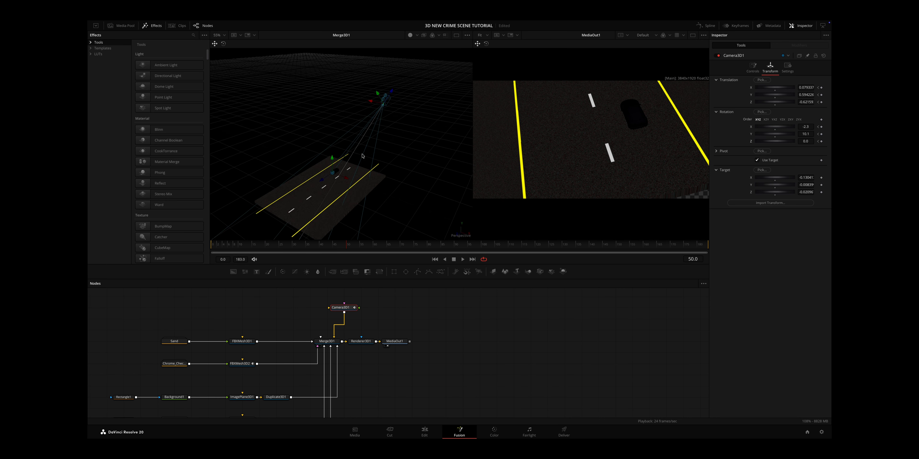
drag(362, 156, 282, 156)
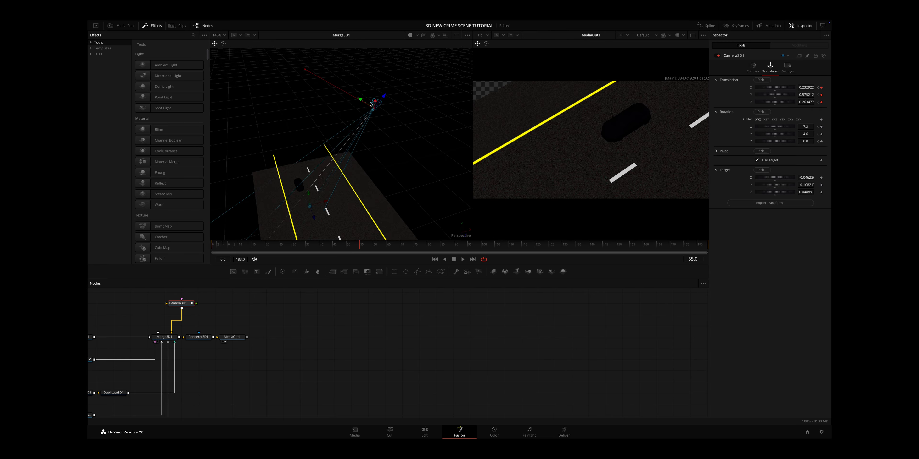
drag(360, 101, 400, 131)
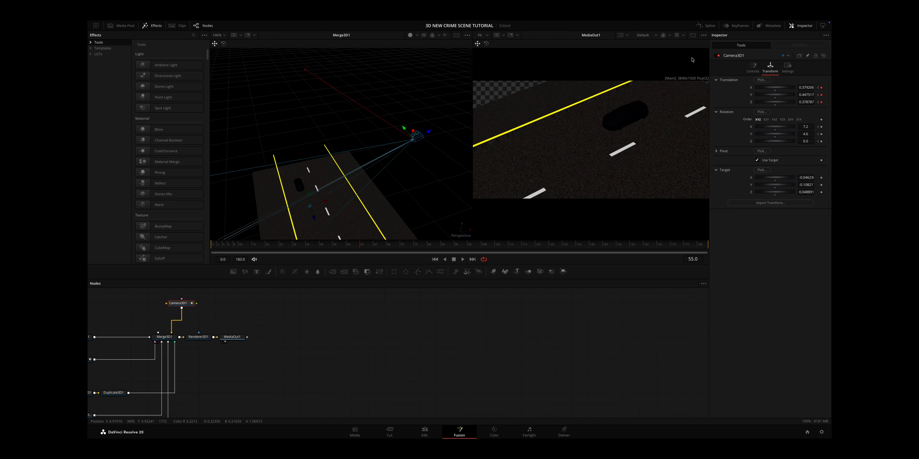
Smooth all of Camera3D1's keyframes in the Spline editor and scrub from frame 0 to 77 to check the camera move.
click(705, 26)
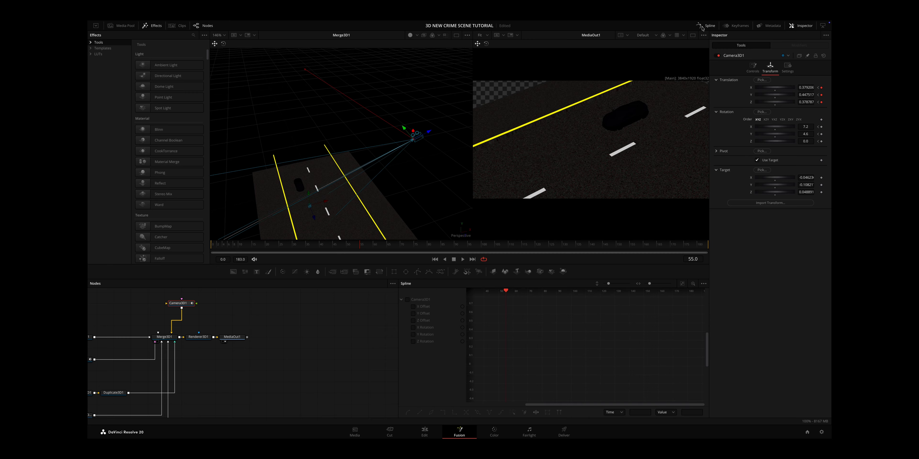
click(407, 300)
click(684, 285)
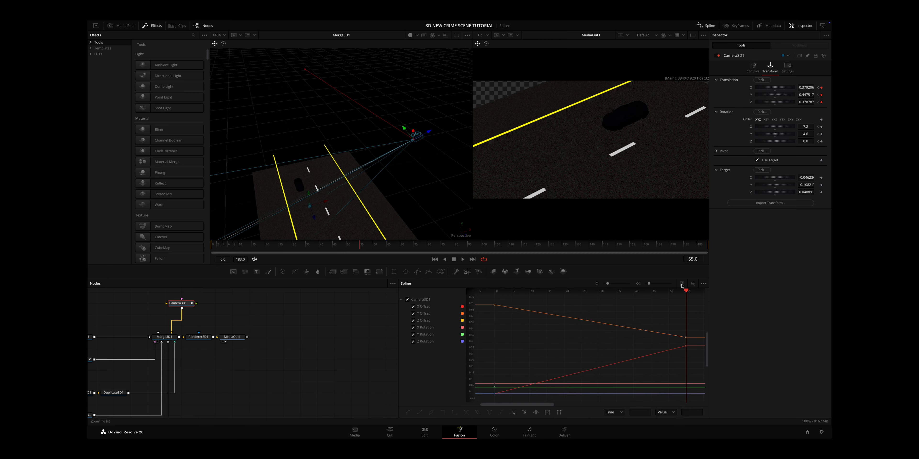
key(super+a)
key(s)
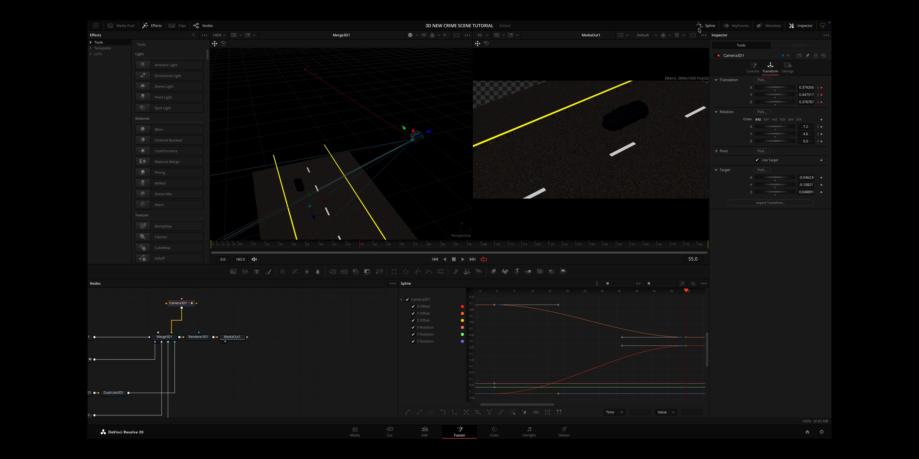
click(706, 26)
drag(311, 243, 224, 250)
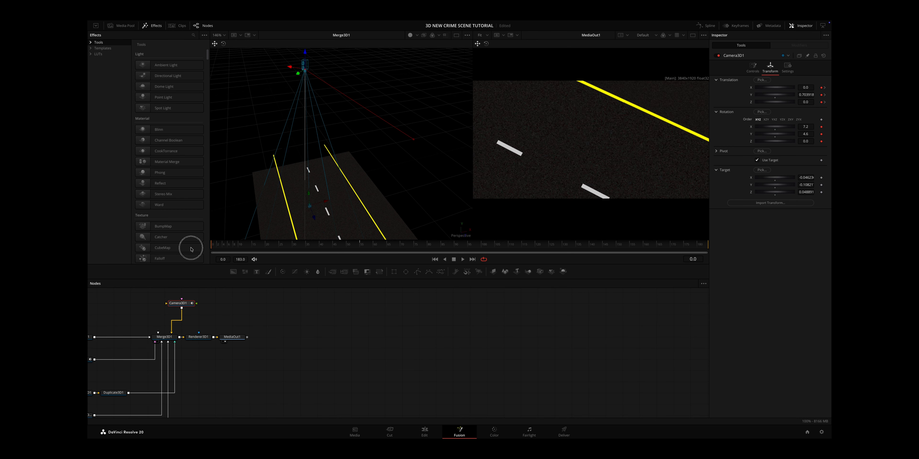
drag(217, 247, 420, 249)
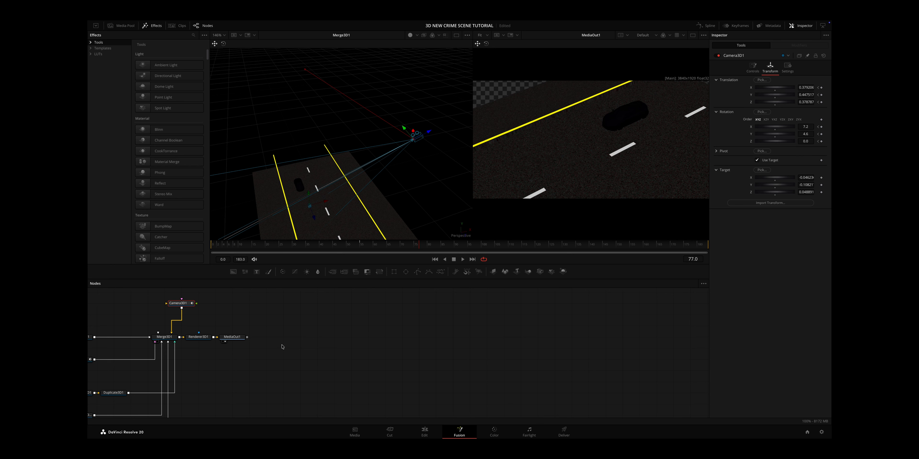
Reposition the Camera3D1 node farther above Merge3D1 in the node graph to make room.
scroll(282, 347, left, 6)
scroll(282, 347, up, 1)
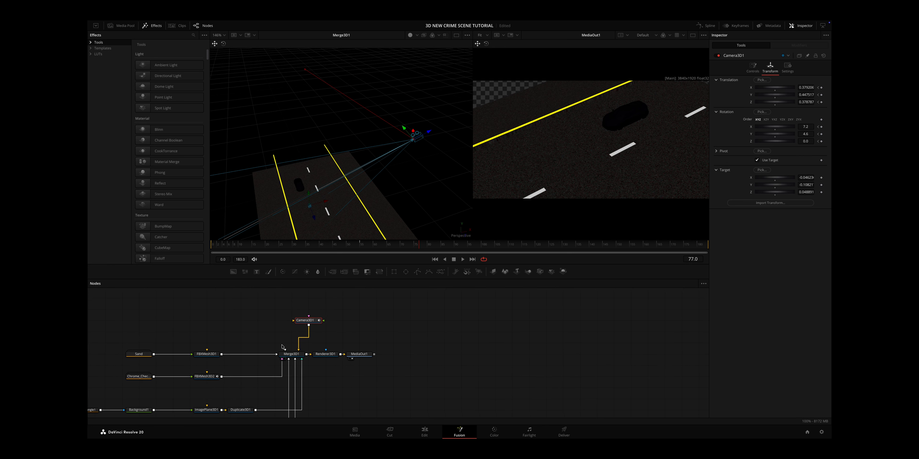
drag(312, 324, 279, 304)
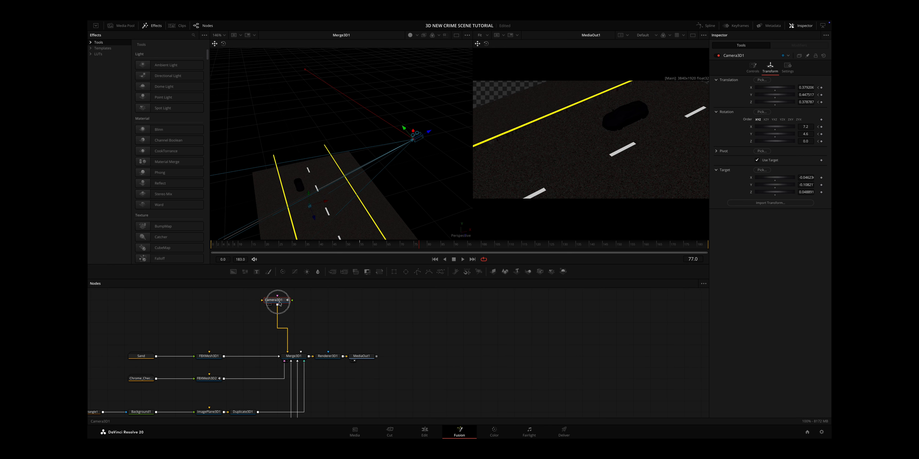
Set Renderer3D1 to Hardware Renderer and enable both lighting and shadows.
click(329, 356)
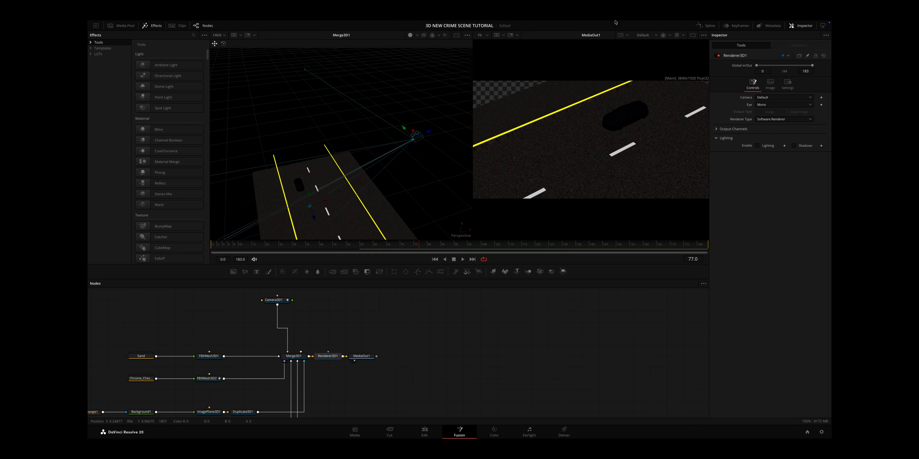
click(771, 120)
click(767, 128)
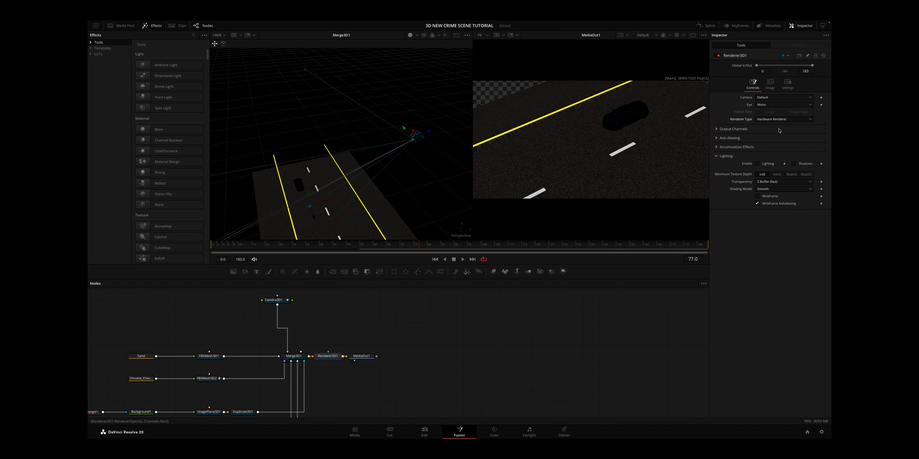
click(758, 164)
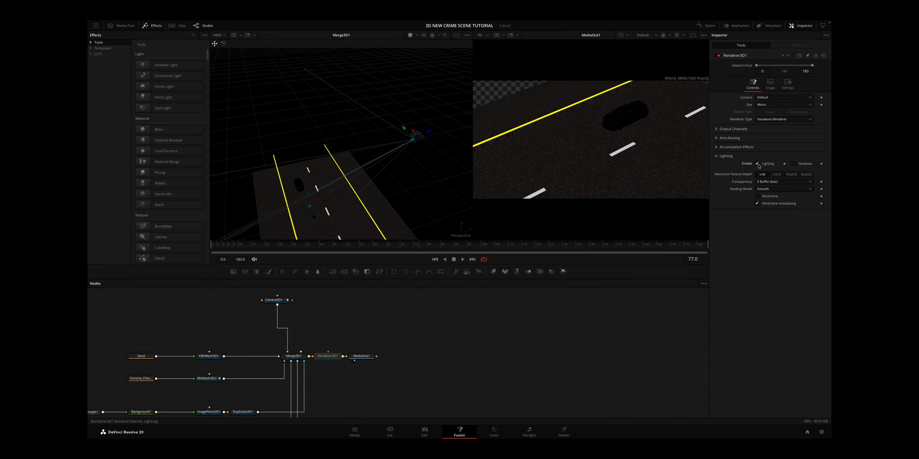
click(794, 164)
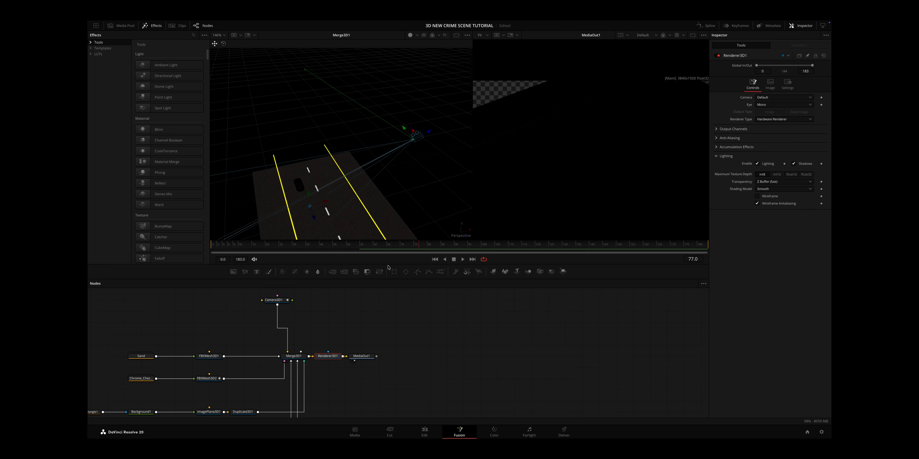
Add an Ambient Light node and connect it to Merge3D1.
click(400, 321)
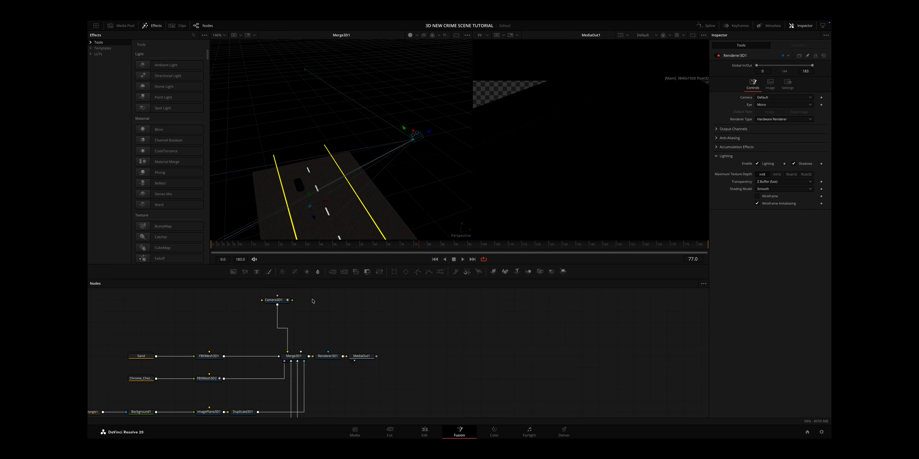
key(shift+space)
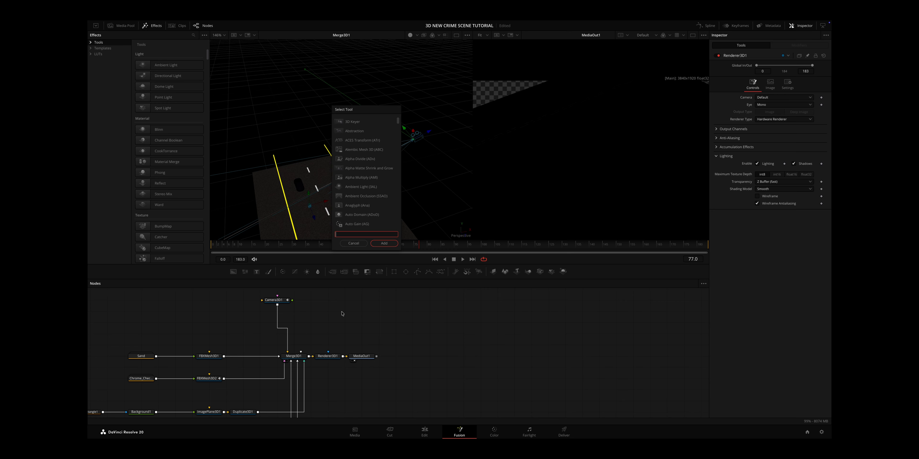
text(ambi)
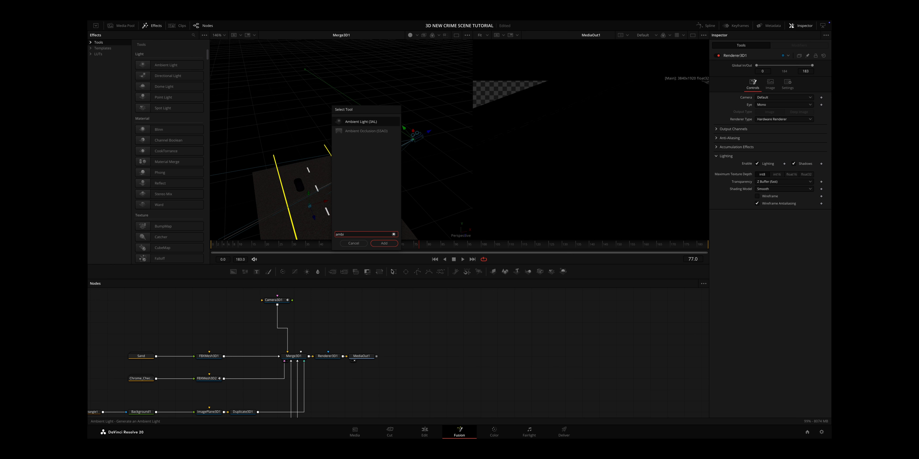
click(389, 243)
click(340, 314)
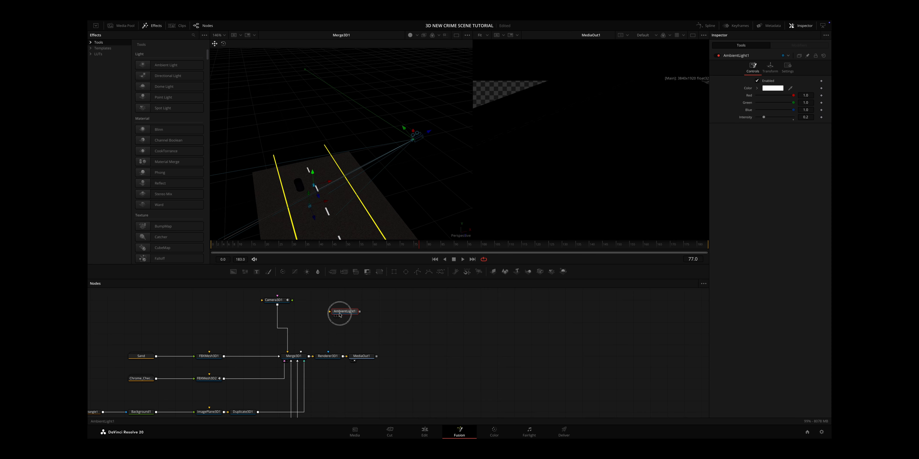
drag(360, 311, 298, 355)
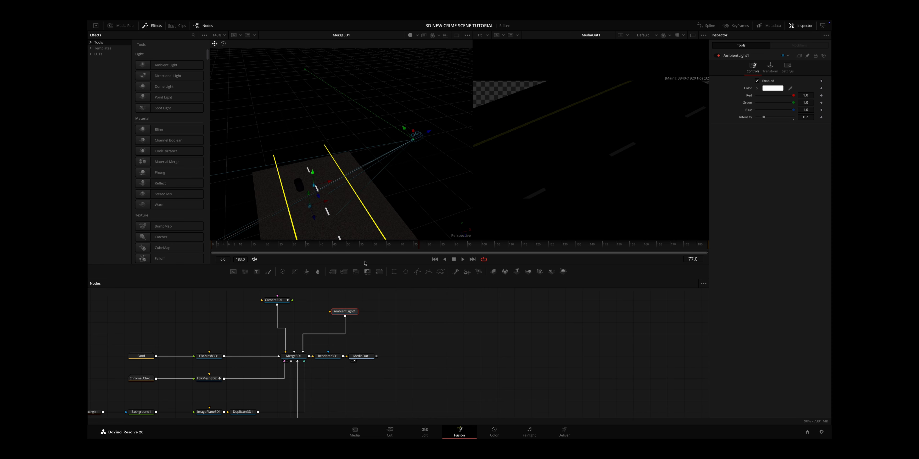
Move the ambient light to about Y 0.068 and Z 0.338 and set its intensity to 0.78.
scroll(332, 197, down, 6)
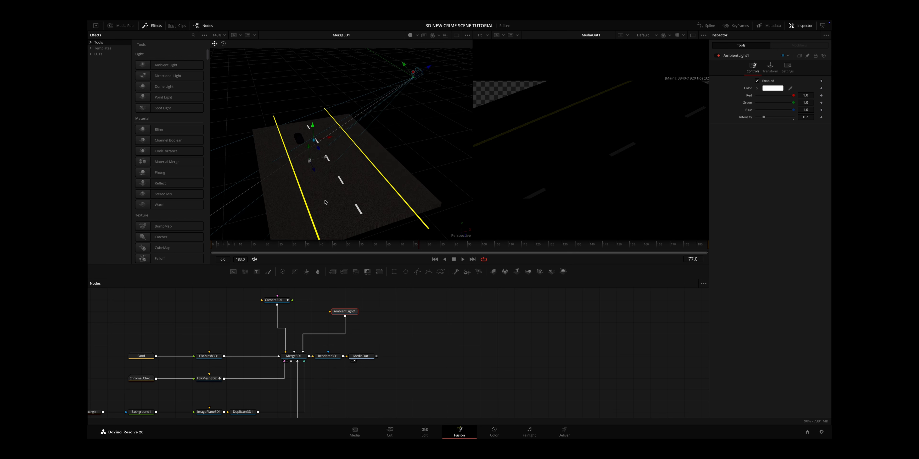
drag(312, 125, 336, 170)
click(769, 67)
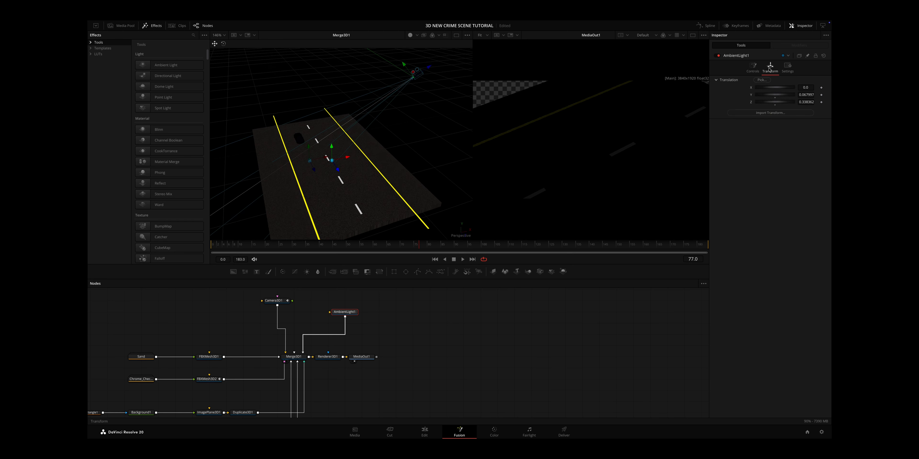
click(753, 67)
drag(763, 119, 785, 119)
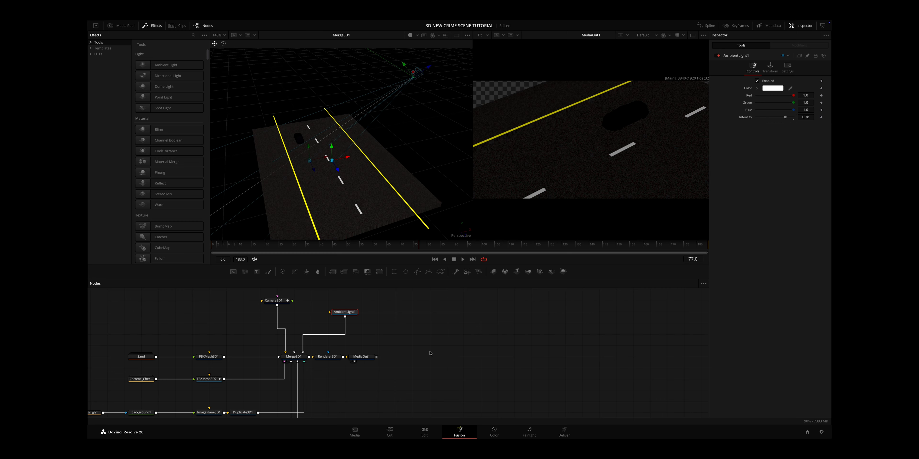
Add a Directional Light node and connect it to Merge3D1.
key(shift+space)
text(dire)
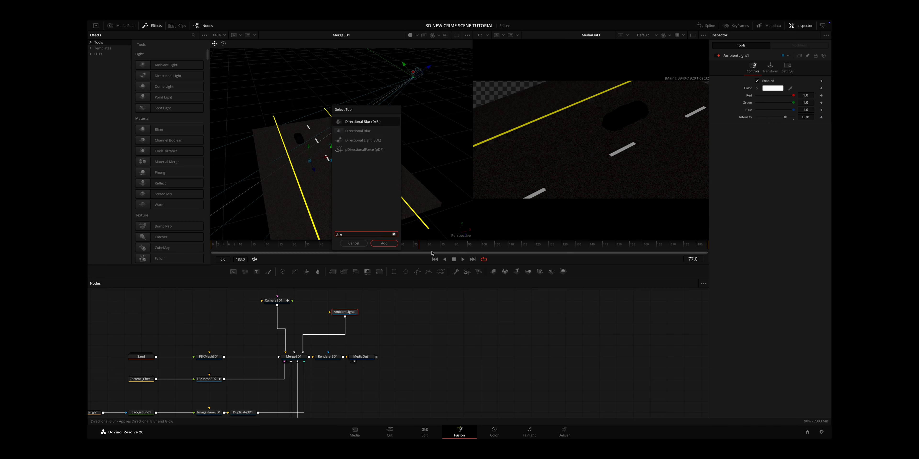
click(386, 323)
key(shift+space)
text(ambi)
key(BackSpace)
key(BackSpace)
key(BackSpace)
key(BackSpace)
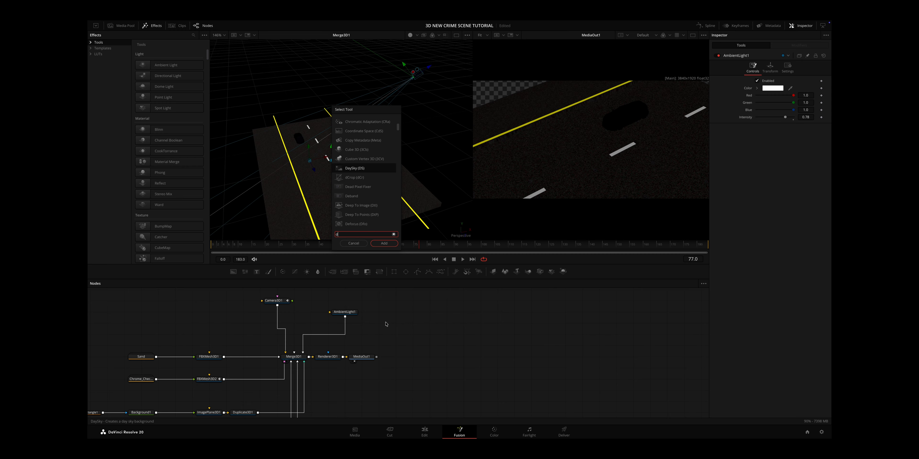
text(dire)
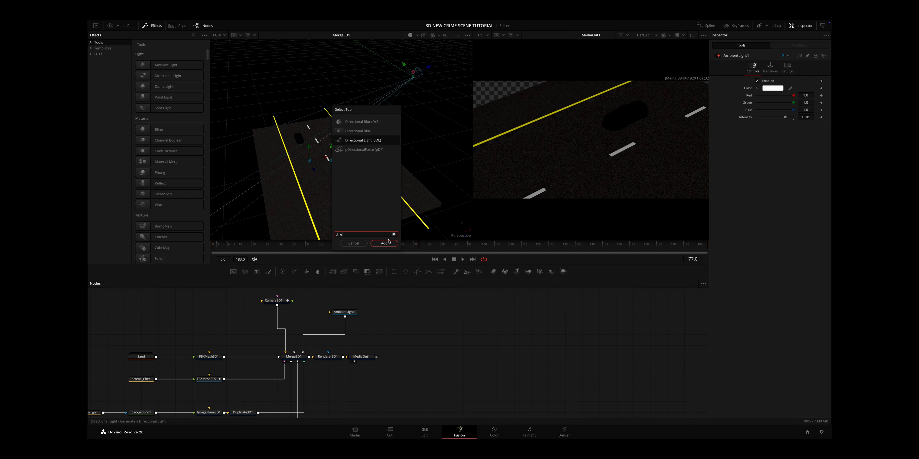
click(389, 243)
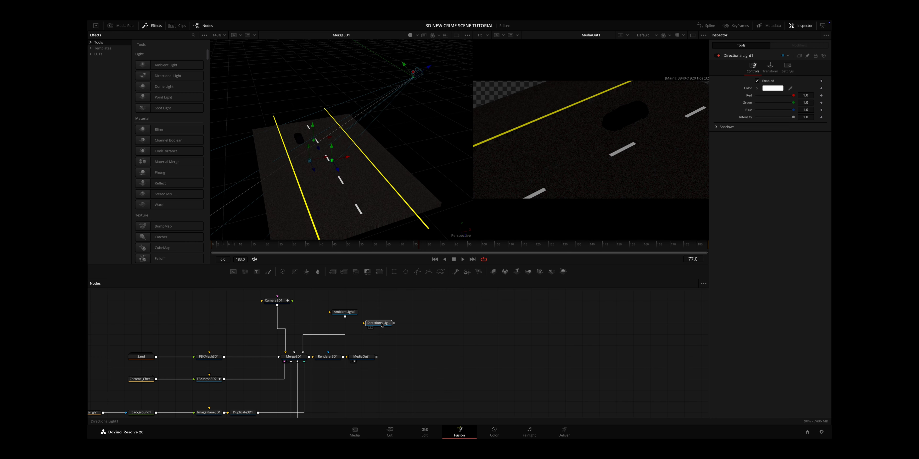
drag(393, 323, 309, 355)
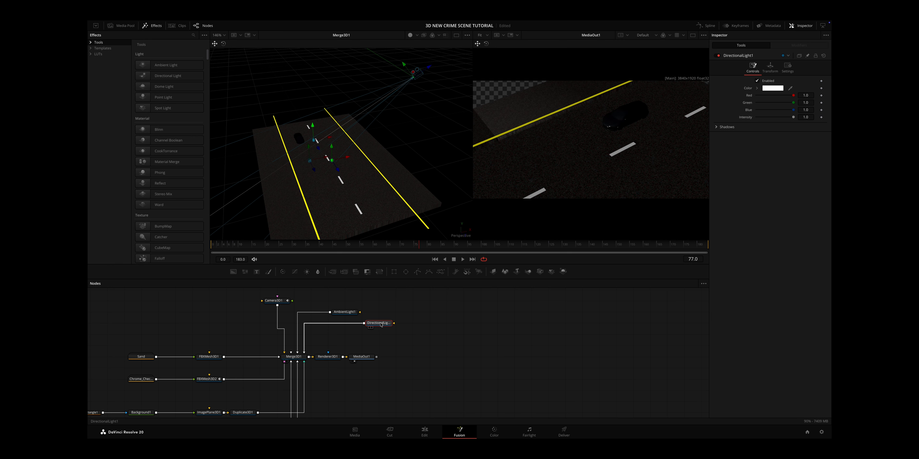
Move the directional light along the centre line toward the near end of the road and review its shadow settings.
drag(336, 170, 343, 182)
drag(793, 117, 821, 123)
click(716, 127)
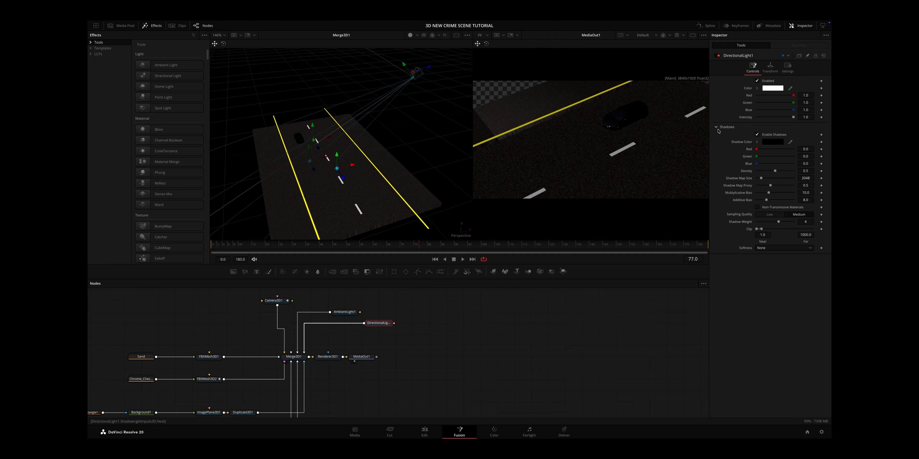
click(717, 127)
click(418, 344)
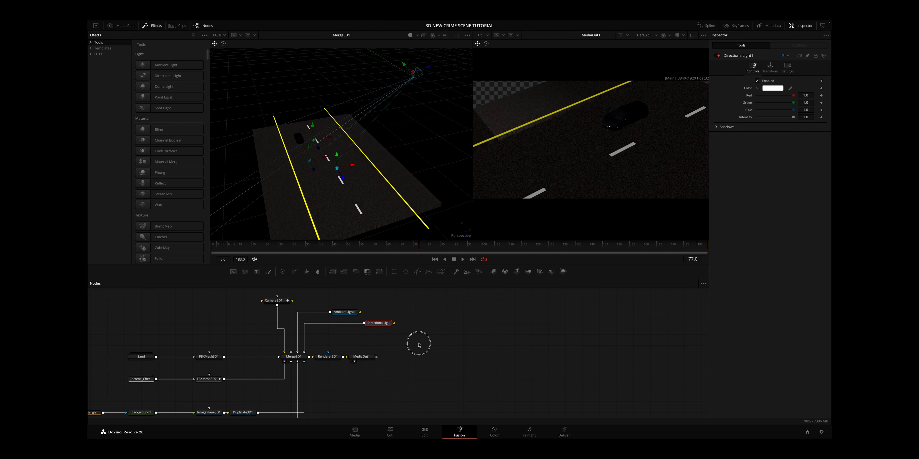
Add a Spot Light node, connect it to Merge3D1 and select it for editing.
click(218, 308)
key(shift+space)
text(dire)
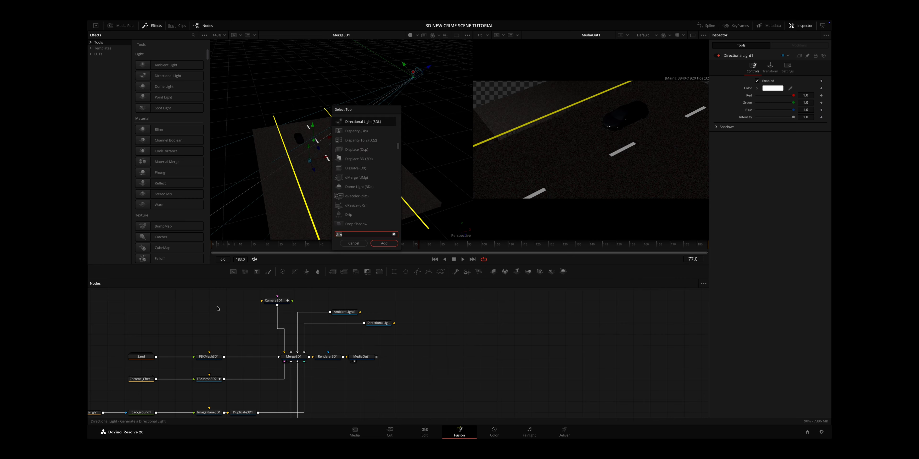
key(BackSpace)
key(BackSpace)
key(BackSpace)
key(BackSpace)
text(spot)
click(387, 245)
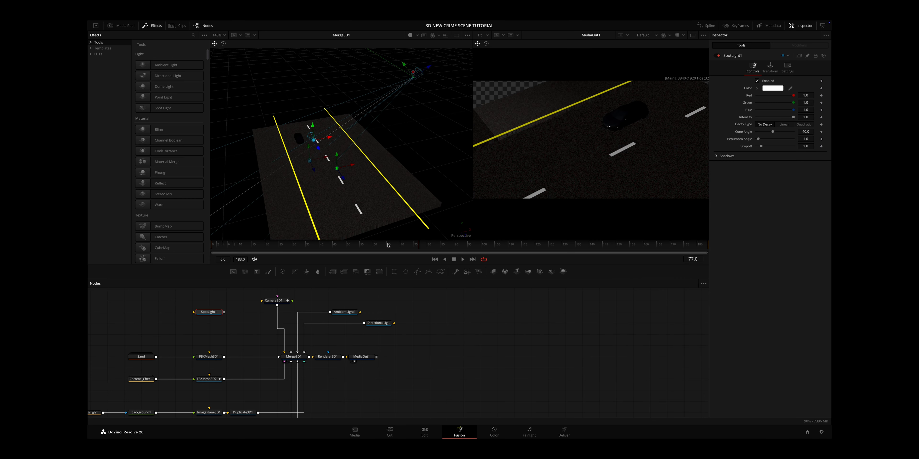
drag(224, 313, 294, 357)
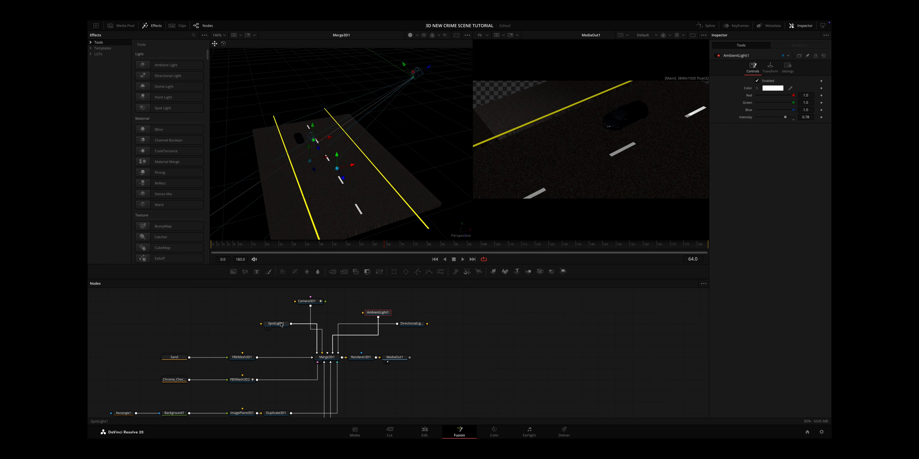
click(281, 325)
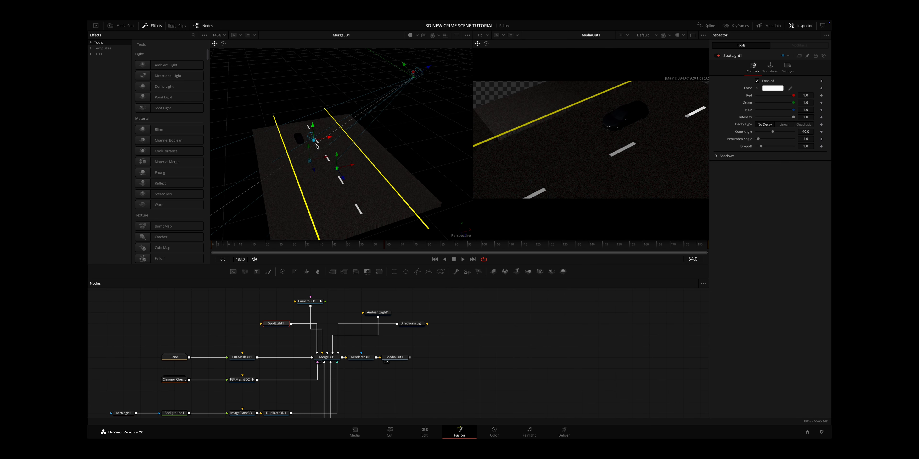
Move the spot light beside the car at about X -0.14 and Y 0.064, and rotate it to X -87.5.
mouse_move(311, 125)
mouse_down()
mouse_move(312, 139)
mouse_move(311, 115)
mouse_move(319, 127)
mouse_move(308, 134)
mouse_up()
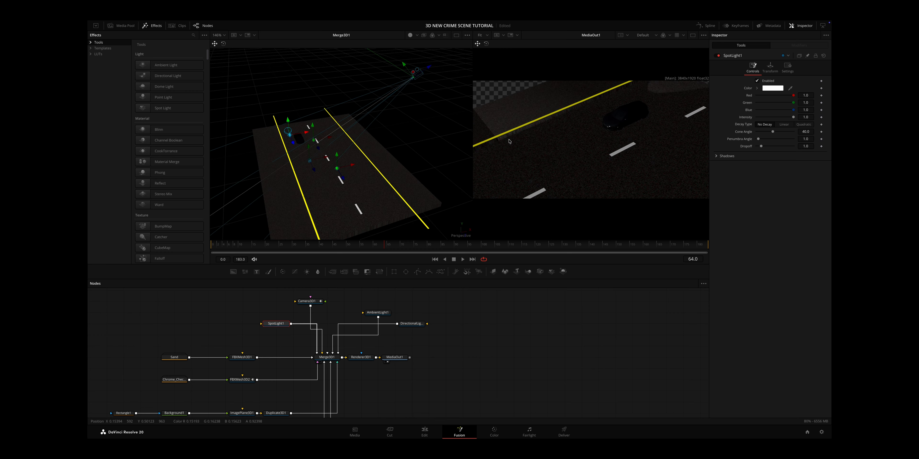
click(770, 67)
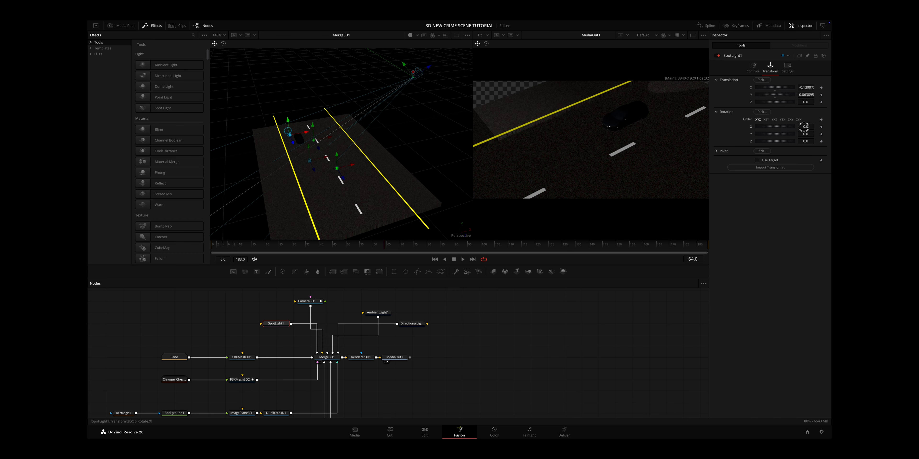
drag(804, 126, 148, 97)
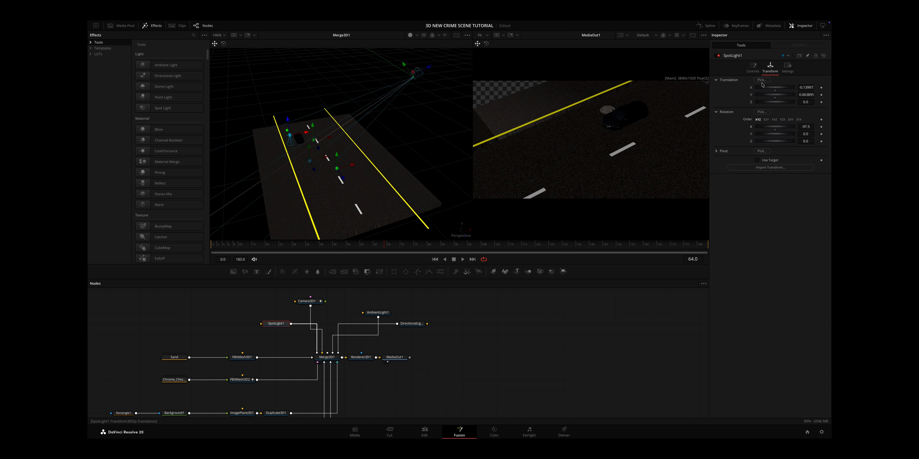
Set the spot light's cone angle to 90, penumbra angle to 20 and dropoff to 0.44, and save the project.
click(753, 67)
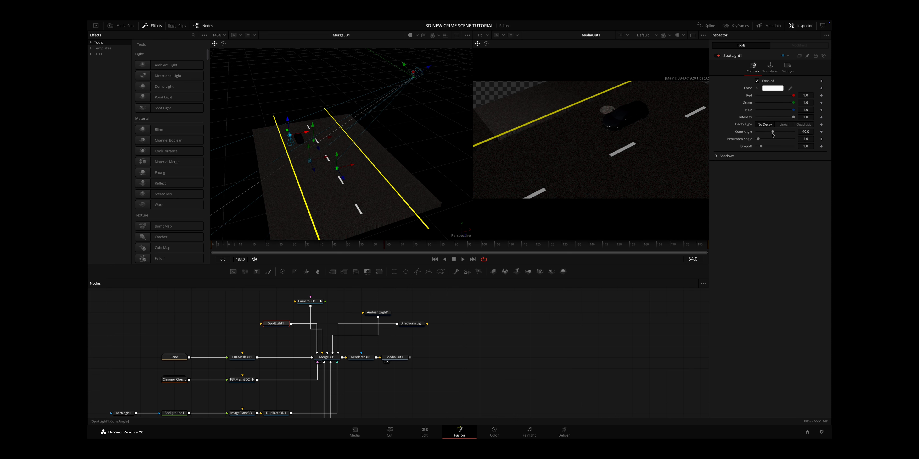
drag(773, 132, 826, 133)
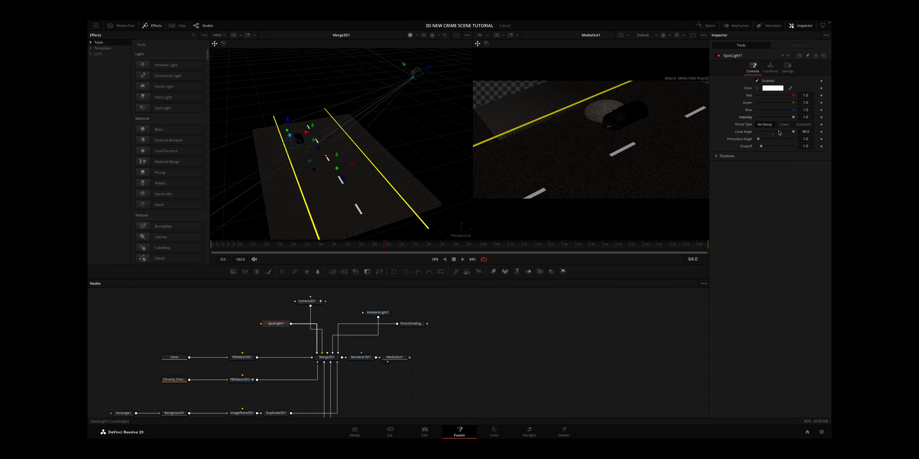
mouse_move(761, 141)
mouse_down()
mouse_move(797, 140)
mouse_move(743, 148)
mouse_move(761, 147)
mouse_up()
key(ctrl+s)
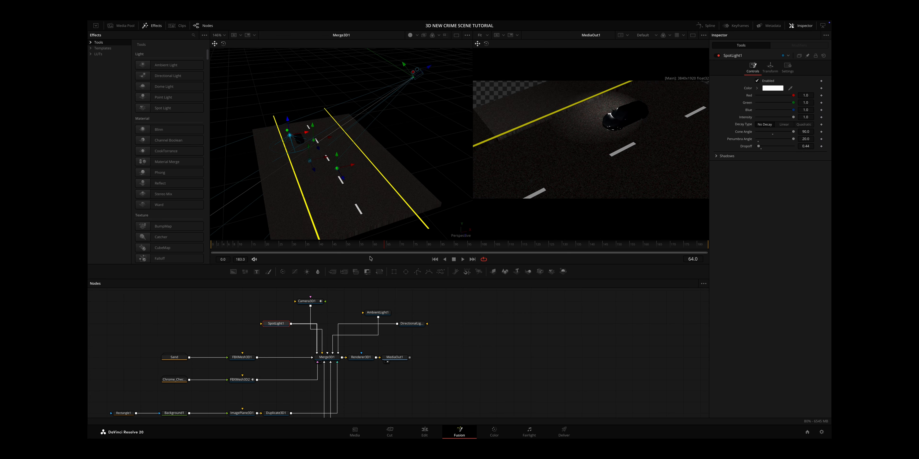
Move the SpotLight1 node away from Merge3D1, duplicate it and connect the copy to Merge3D1.
drag(283, 327, 232, 339)
drag(308, 249, 379, 252)
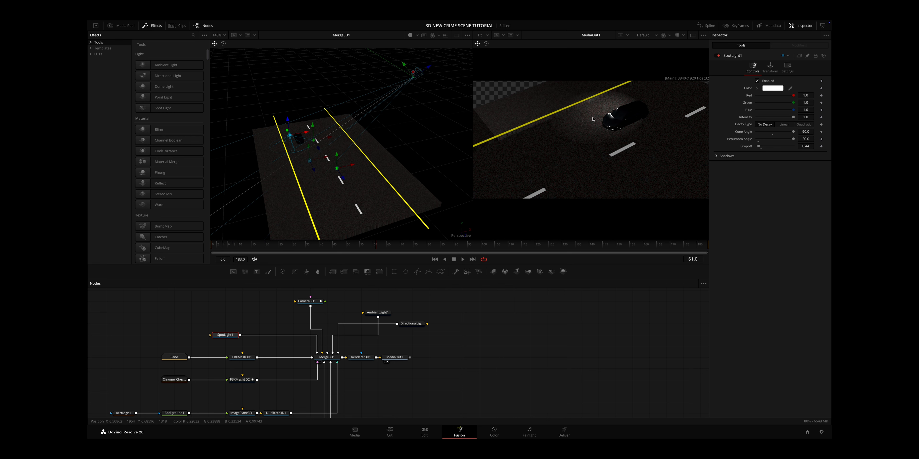
click(220, 335)
click(221, 319)
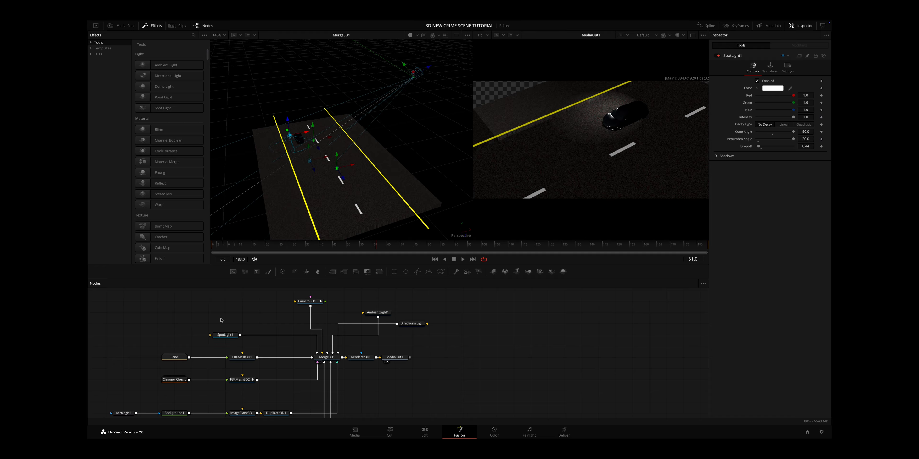
key(ctrl+v)
drag(241, 324, 333, 358)
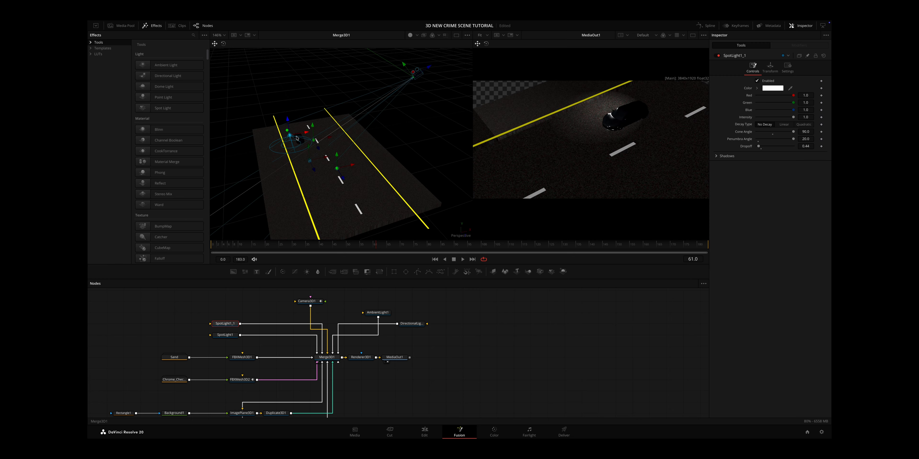
Place the copied spot light at the car's front, about Y 0.054 and Z 0.053, and rotate it to X -123.3 and Y -22.7.
mouse_move(308, 134)
mouse_down()
mouse_move(325, 132)
mouse_move(306, 131)
mouse_up()
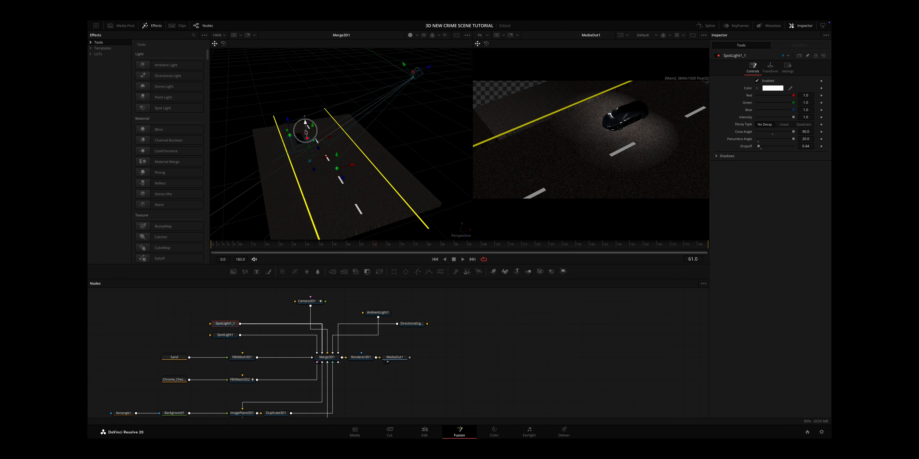
scroll(304, 150, up, 5)
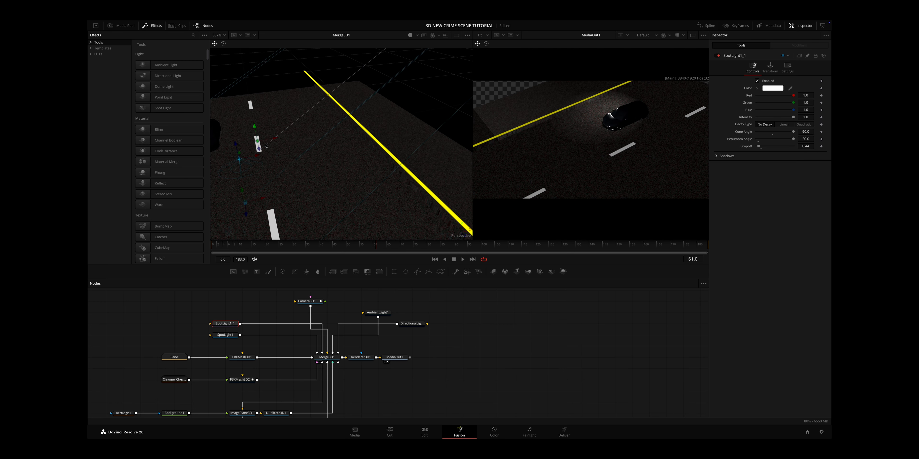
drag(265, 145, 435, 120)
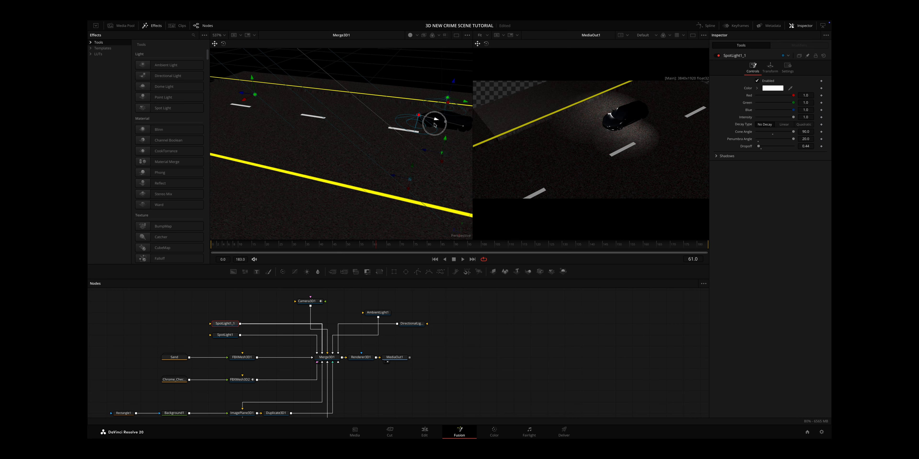
click(770, 67)
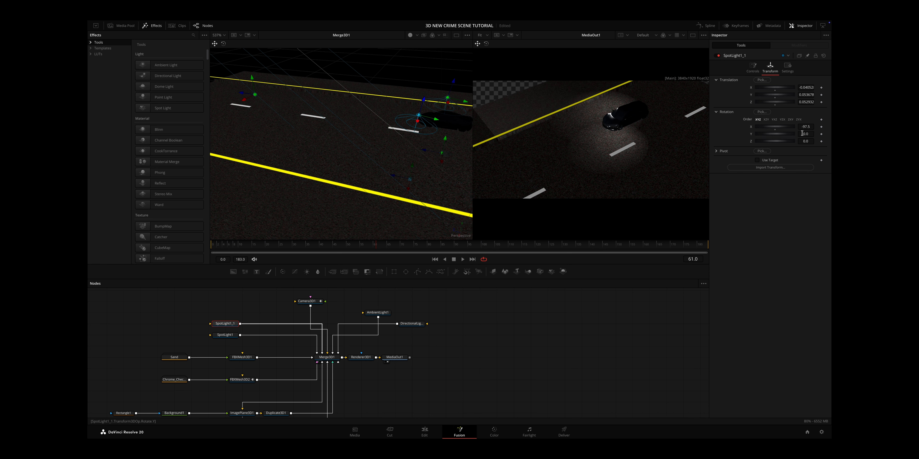
drag(802, 133, 730, 126)
drag(808, 127, 679, 113)
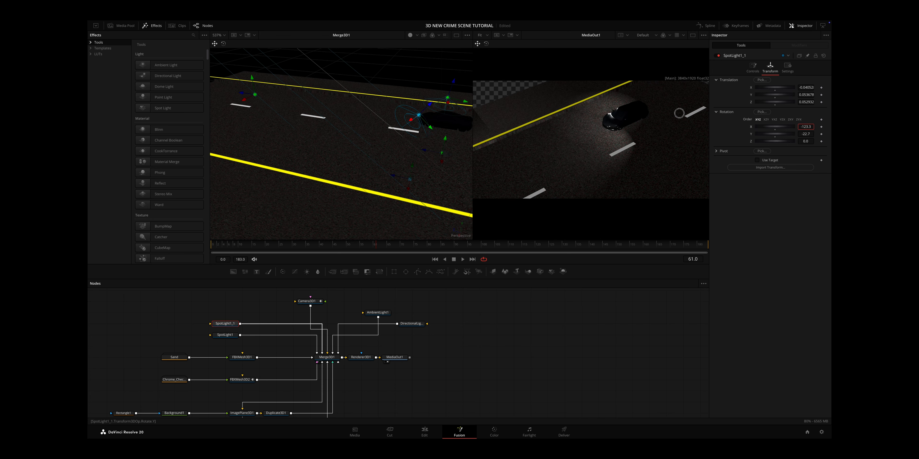
Narrow the copied spot light into a headlight beam with cone angle 0 and penumbra angle 17.95.
click(752, 67)
drag(791, 134, 756, 135)
mouse_move(793, 139)
mouse_down()
mouse_move(777, 140)
mouse_move(789, 141)
mouse_up()
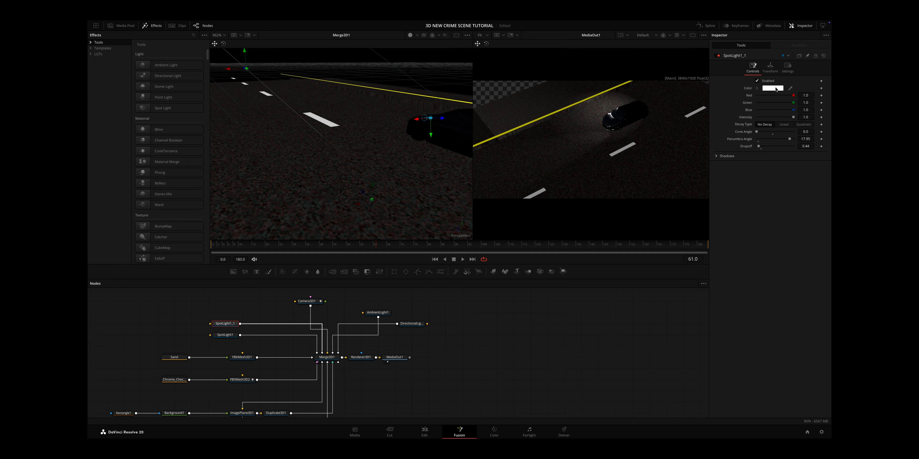
Set the headlight spot light's color to the Lemon yellow swatch.
click(775, 89)
click(471, 339)
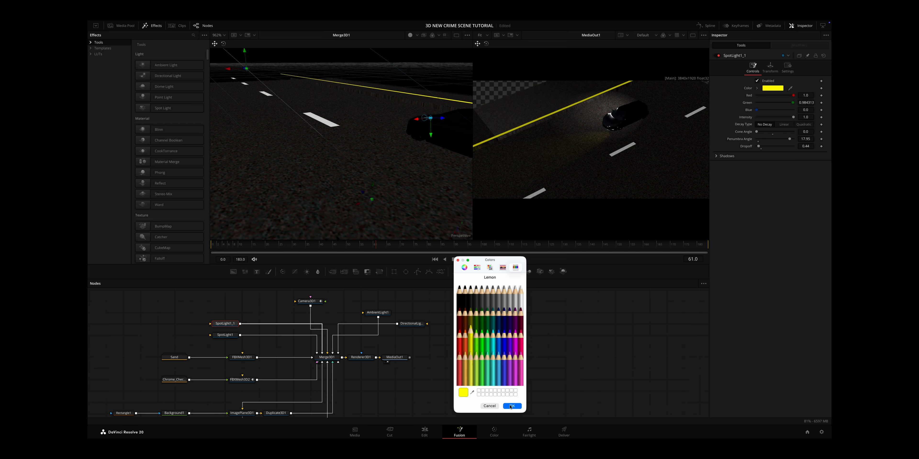
click(511, 406)
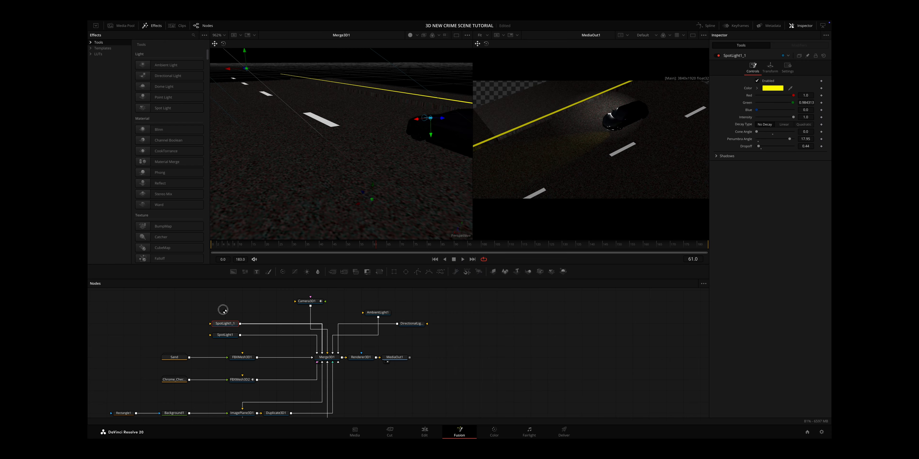
Duplicate the yellow SpotLight1_1 node and connect the copy to Merge3D1 to strengthen the beam.
key(ctrl+v)
scroll(232, 314, down, 2)
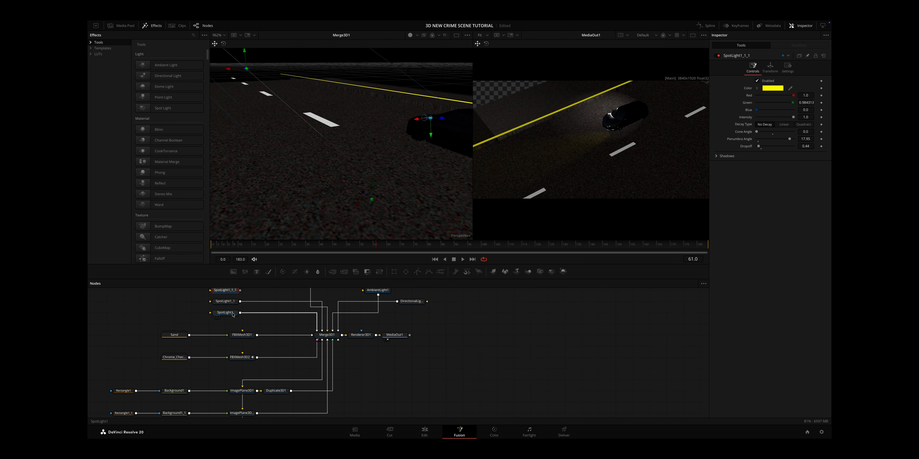
scroll(233, 315, up, 1)
drag(240, 300, 328, 341)
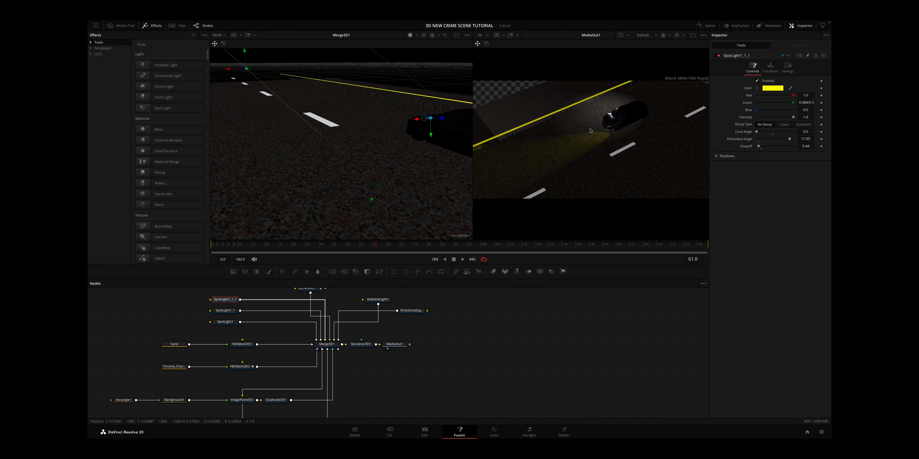
Keyframe the intensity of the duplicated yellow light between frame 59 and about frame 65 so it fades on.
drag(427, 247, 195, 247)
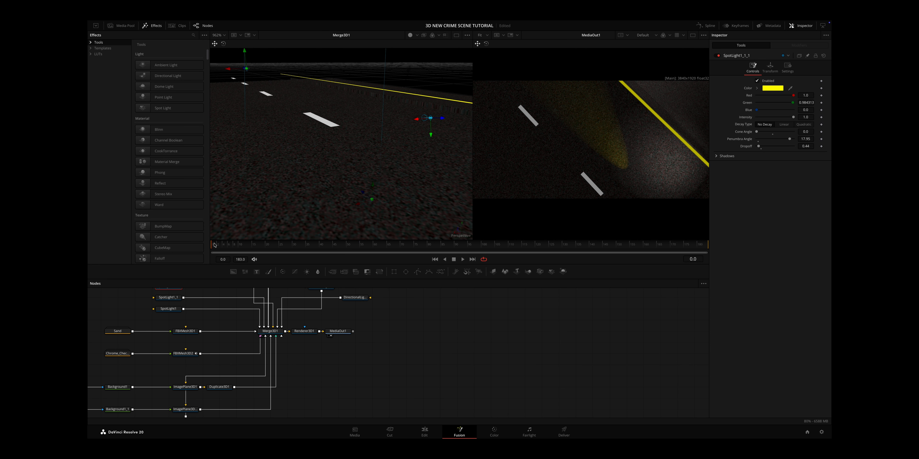
drag(213, 246, 348, 247)
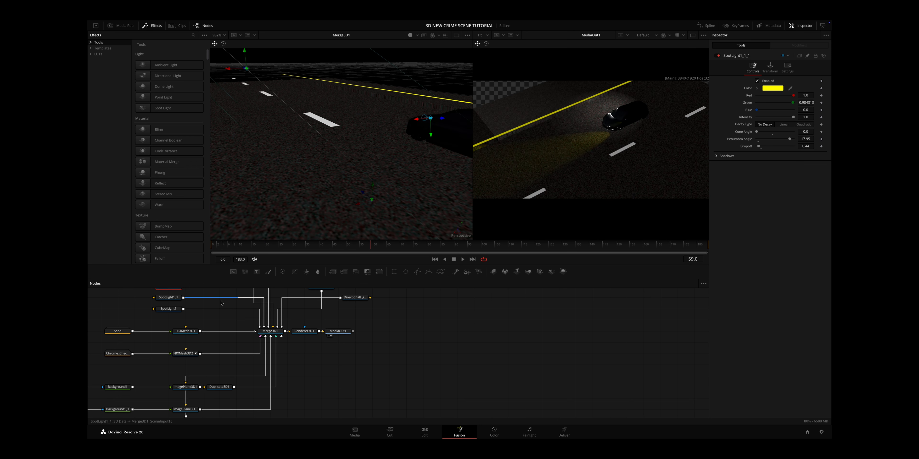
scroll(221, 304, up, 1)
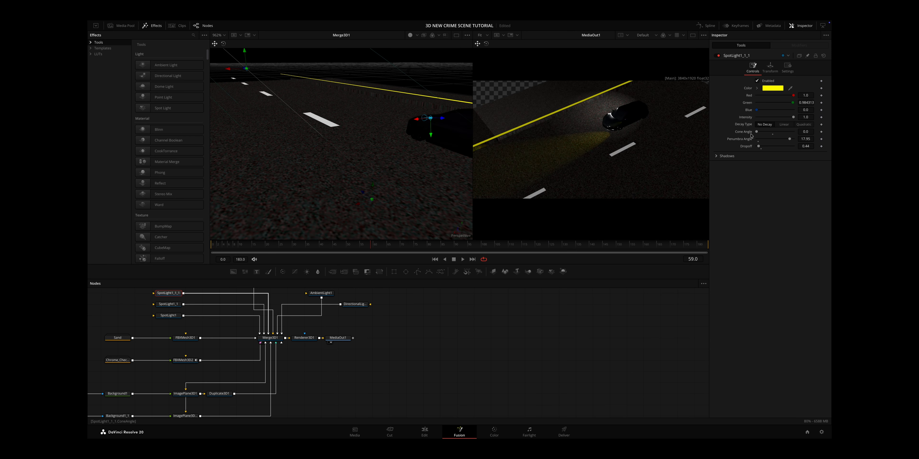
click(822, 118)
drag(371, 247, 388, 247)
drag(792, 118, 680, 121)
Keyframe SpotLight1_1's intensity between frames 59 and 65 so it fades on, preview the animation and save the project.
click(167, 304)
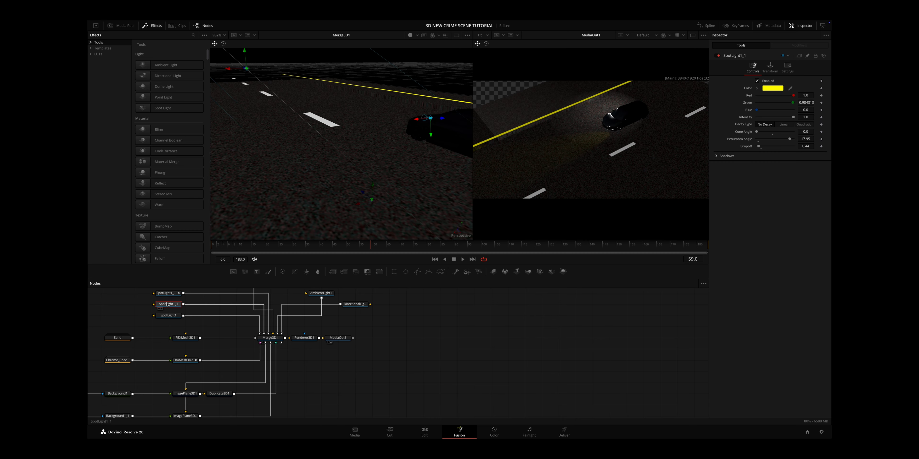
click(821, 117)
click(388, 245)
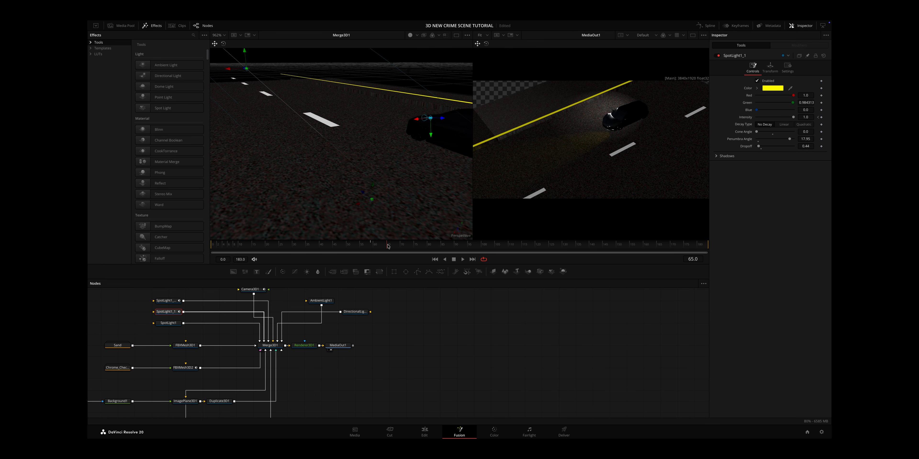
click(822, 119)
drag(801, 119, 638, 122)
drag(259, 245, 411, 248)
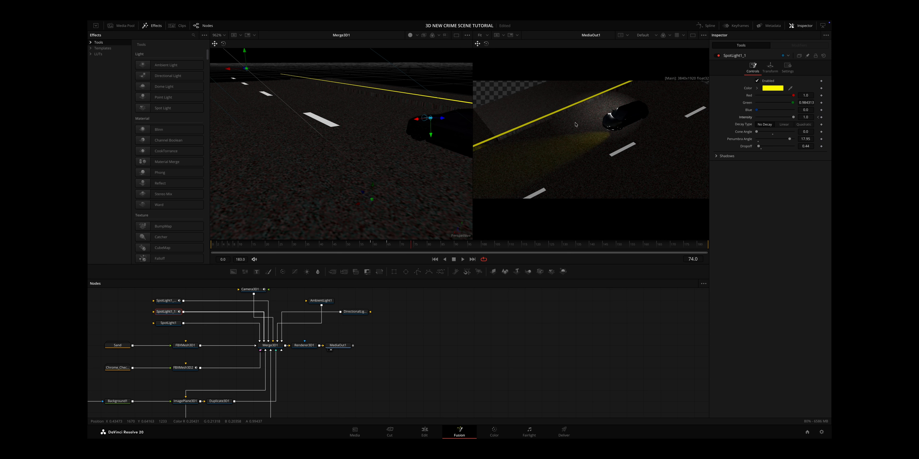
key(ctrl+s)
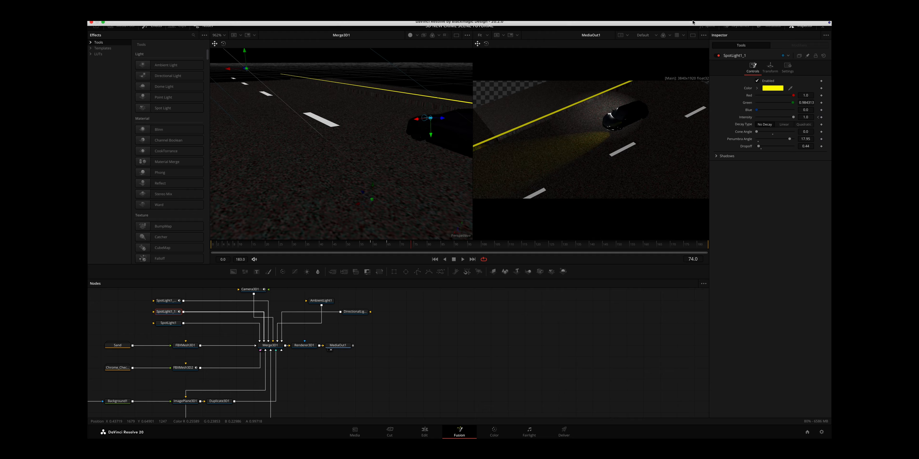
Add a second Merge3D node in the empty area of the node graph, apart from the scene's nodes.
scroll(438, 382, down, 3)
scroll(439, 382, right, 1)
scroll(439, 382, right, 2)
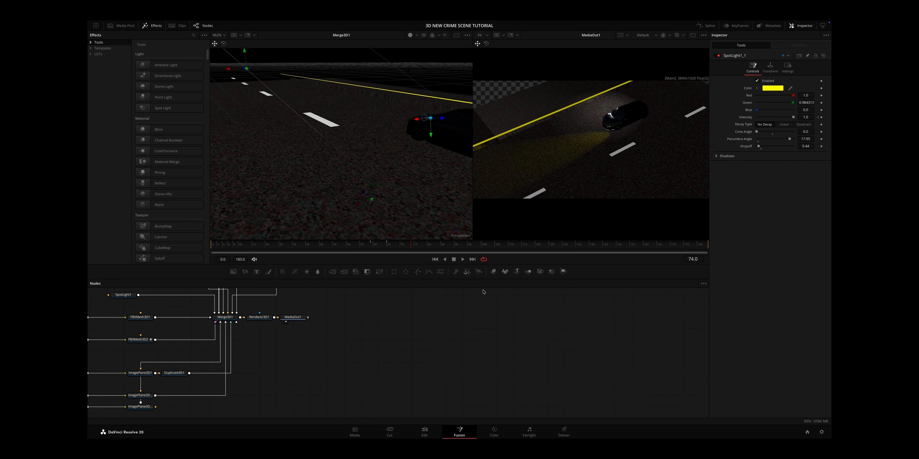
click(528, 274)
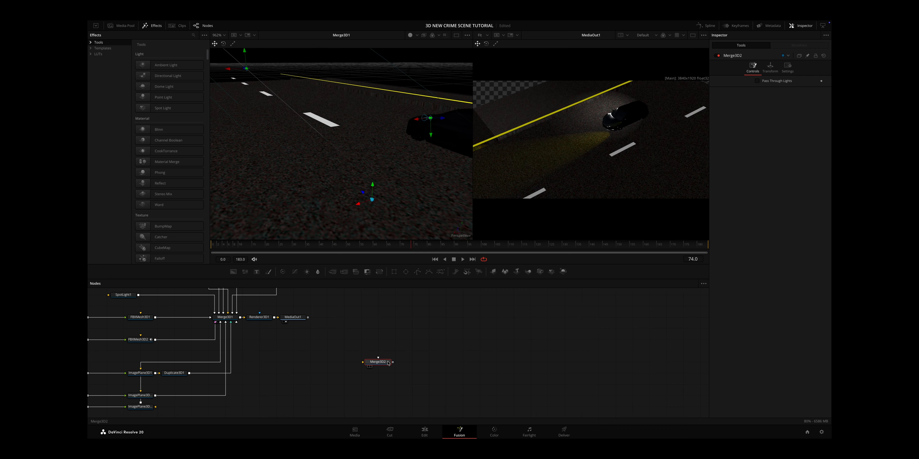
drag(389, 363, 399, 389)
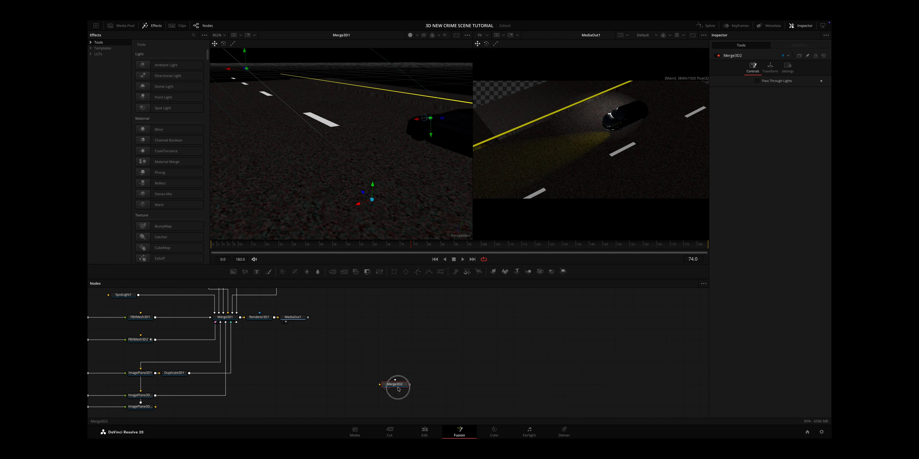
Add the media pool image IMG_4929.PNG as a node above Merge3D2 and display it in the first viewer.
click(121, 25)
drag(170, 71, 401, 362)
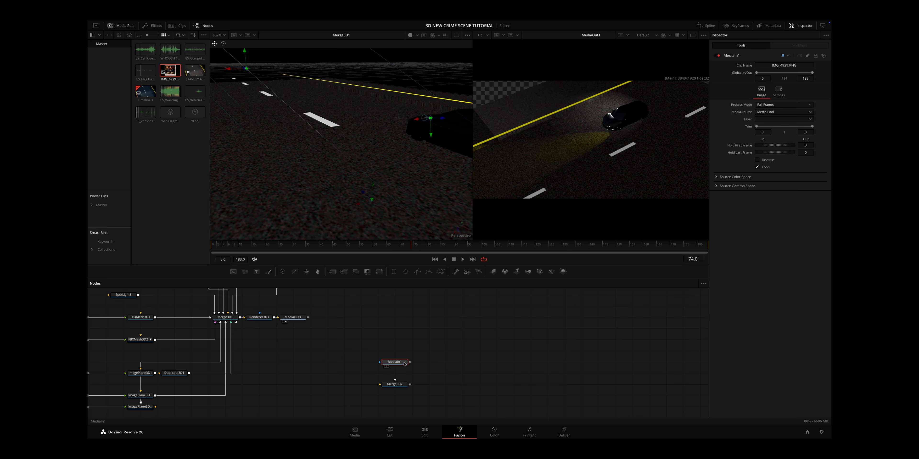
click(404, 364)
key(1)
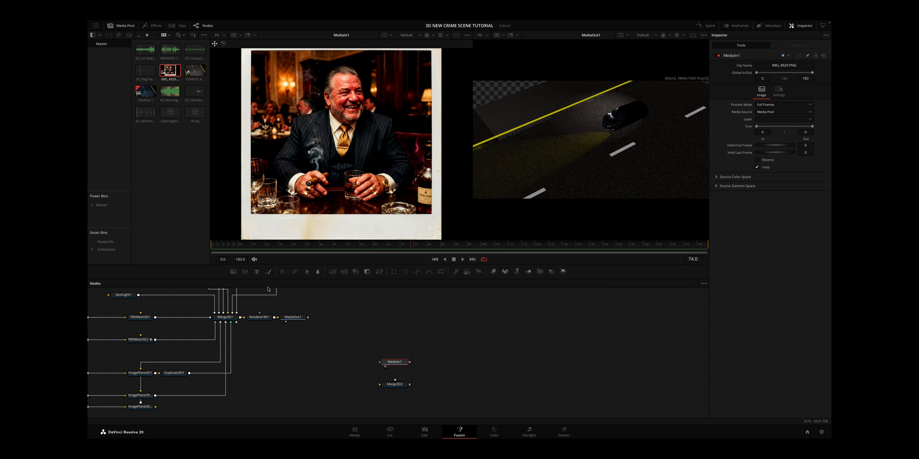
Merge a Text+ node over the photo and enter the pictured man's name in capitals.
drag(260, 275, 410, 363)
click(433, 340)
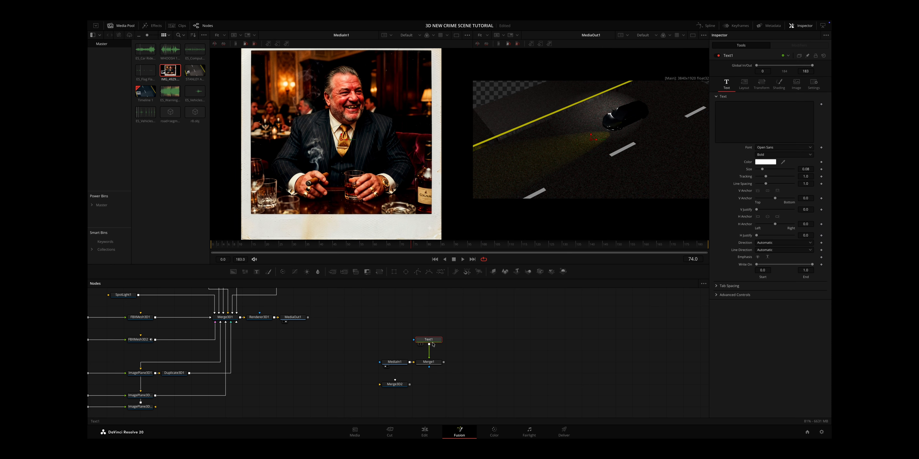
click(746, 118)
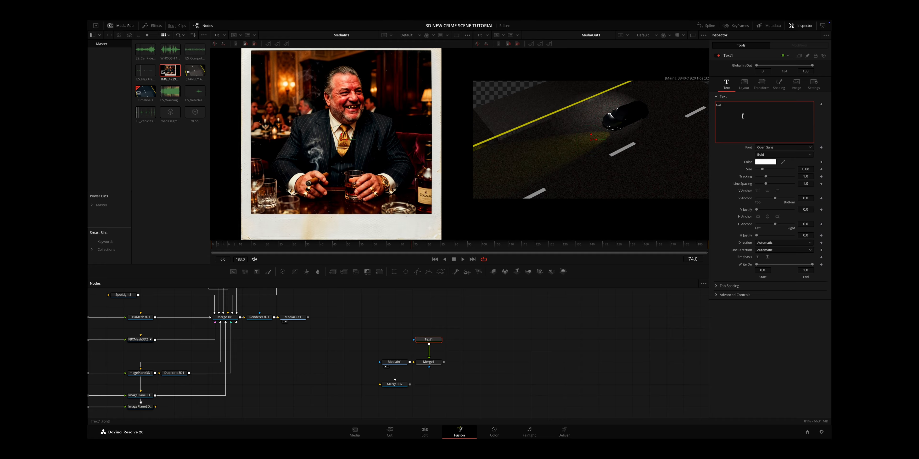
Set the caption text's font to Inter Regular and display Merge1 in the first viewer.
click(795, 149)
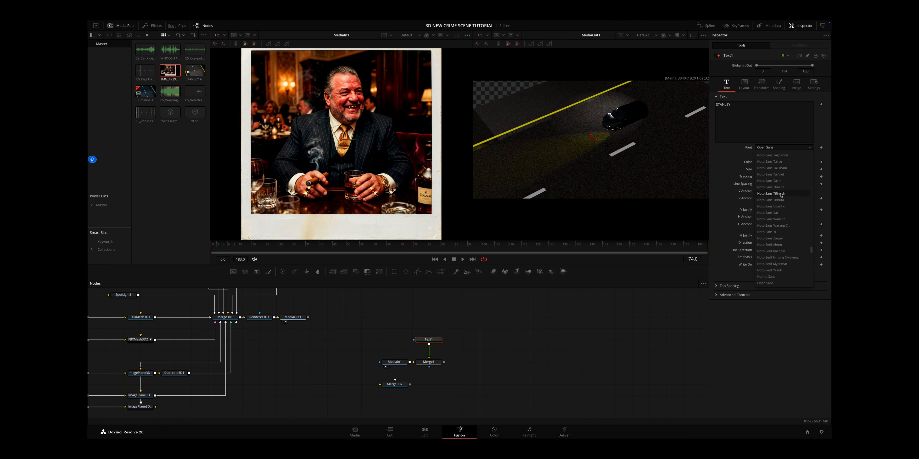
scroll(780, 197, up, 10)
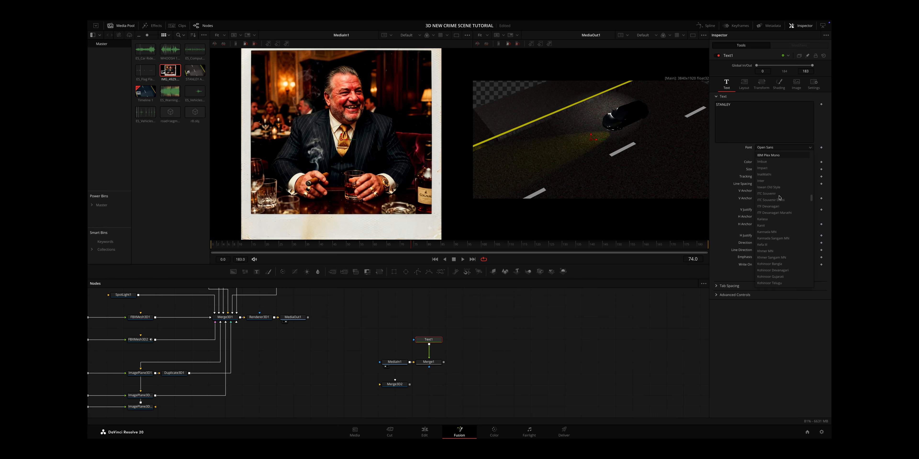
click(428, 362)
key(1)
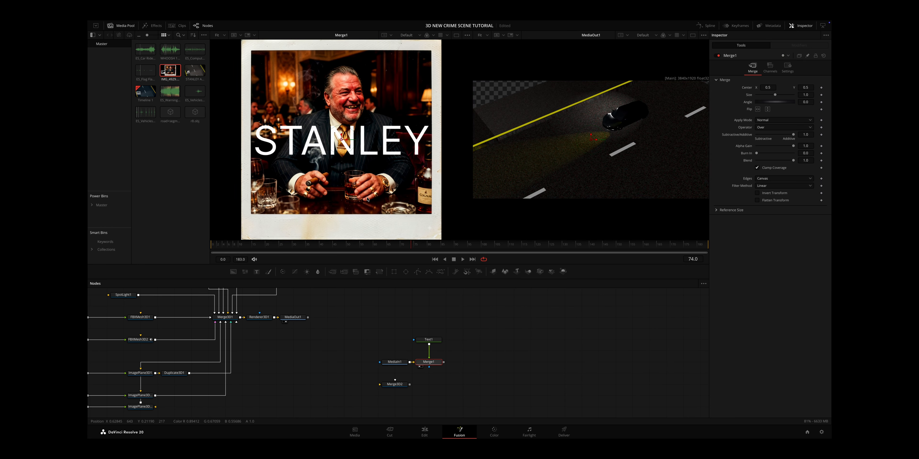
Add a Transform node after Text1, set its size to about 0.753 and its vertical centre to about 0.255.
click(433, 341)
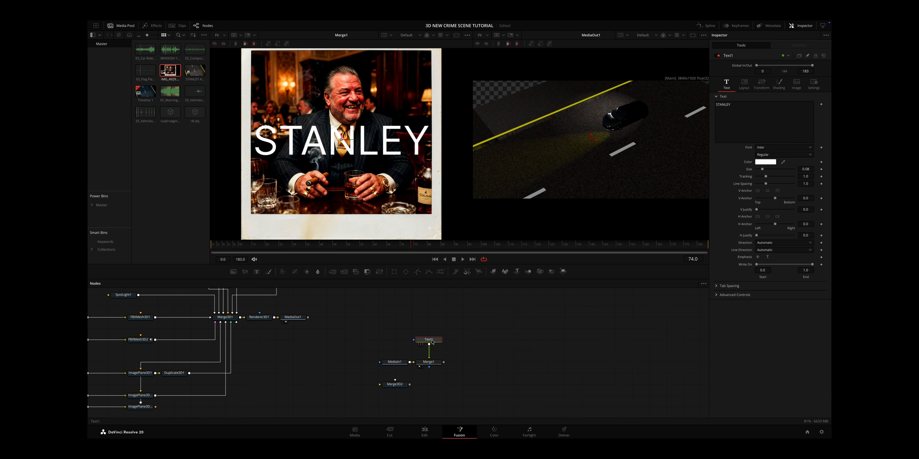
key(shift+space)
text(TRA)
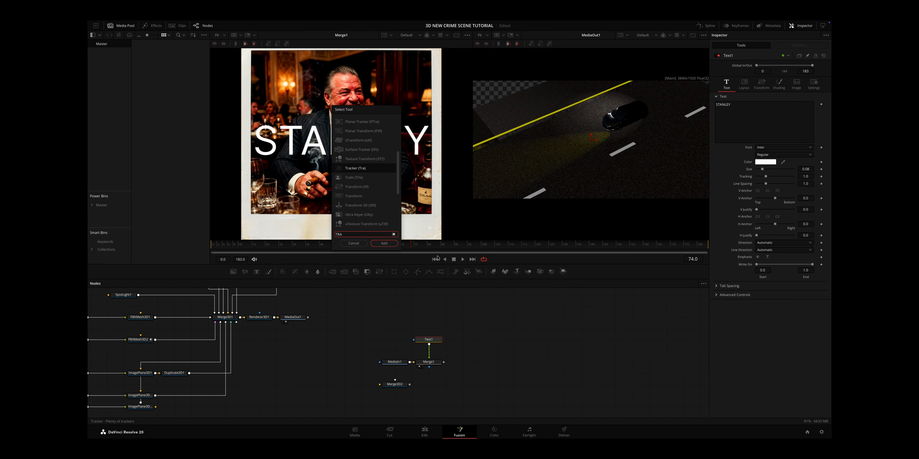
drag(805, 109, 739, 110)
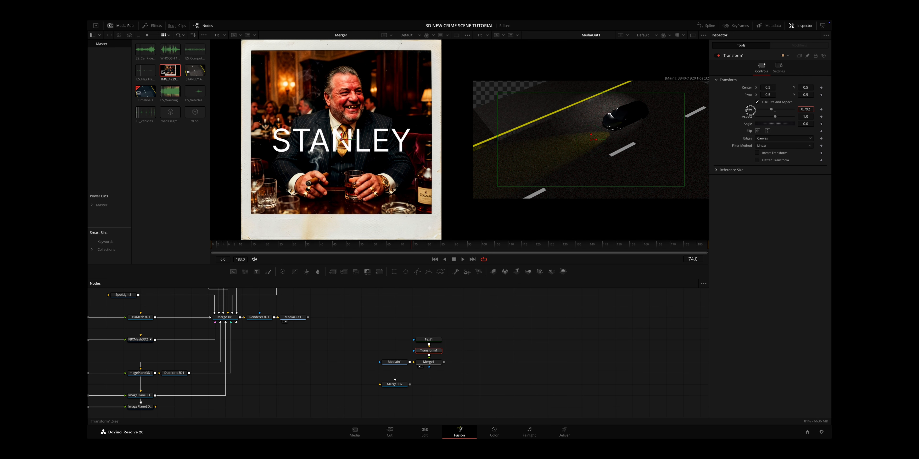
drag(811, 89, 740, 98)
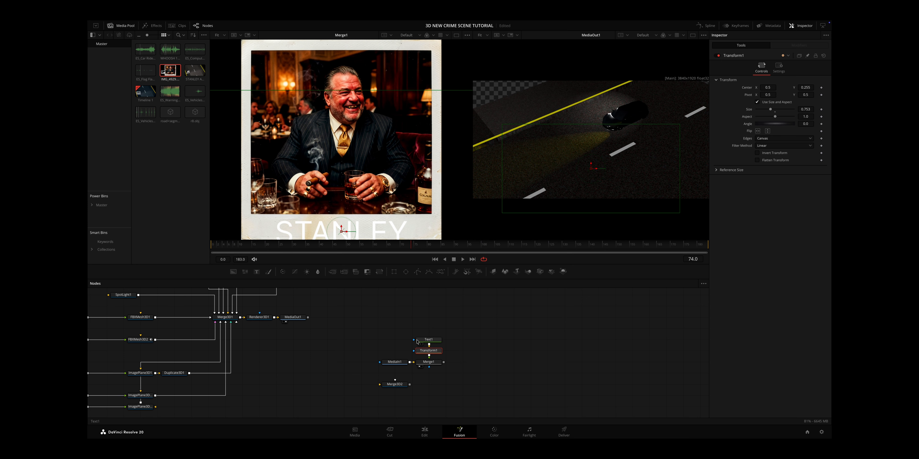
Change Text1's colour from the pencil swatches to dark grey.
click(419, 340)
click(765, 162)
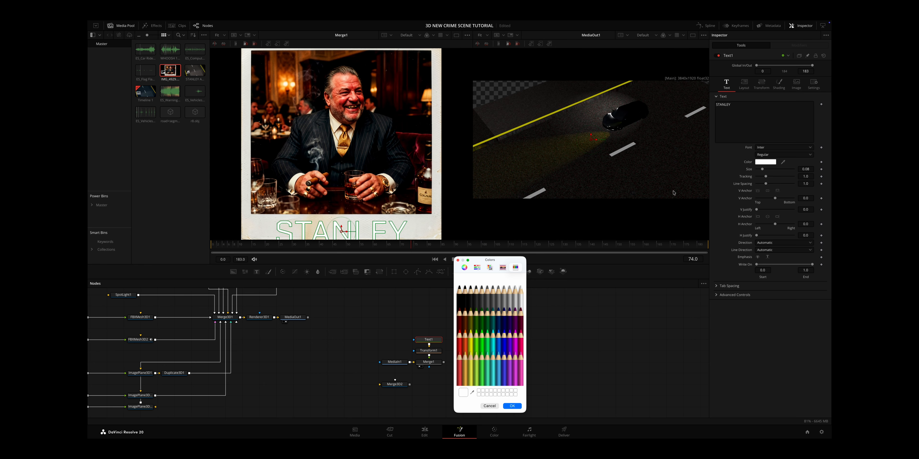
click(476, 290)
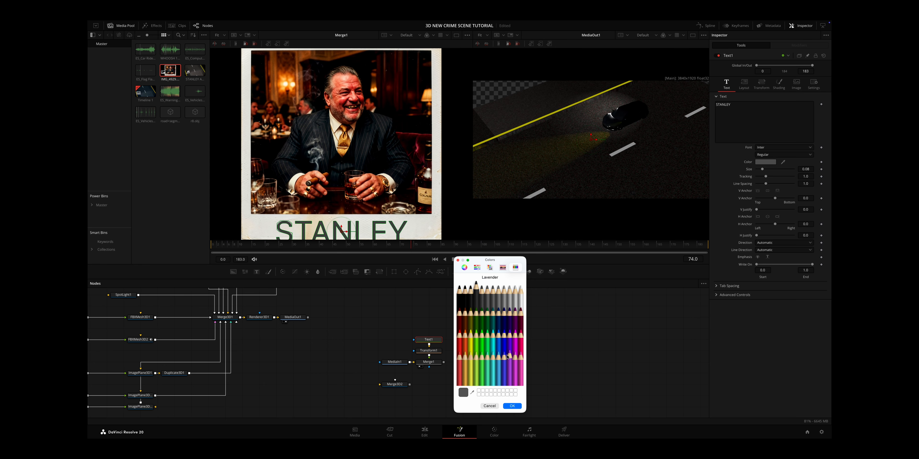
click(512, 407)
Feed Merge1 through a new ImagePlane3D node into Merge3D2, and connect Merge3D2 to Merge3D1.
scroll(444, 345, down, 2)
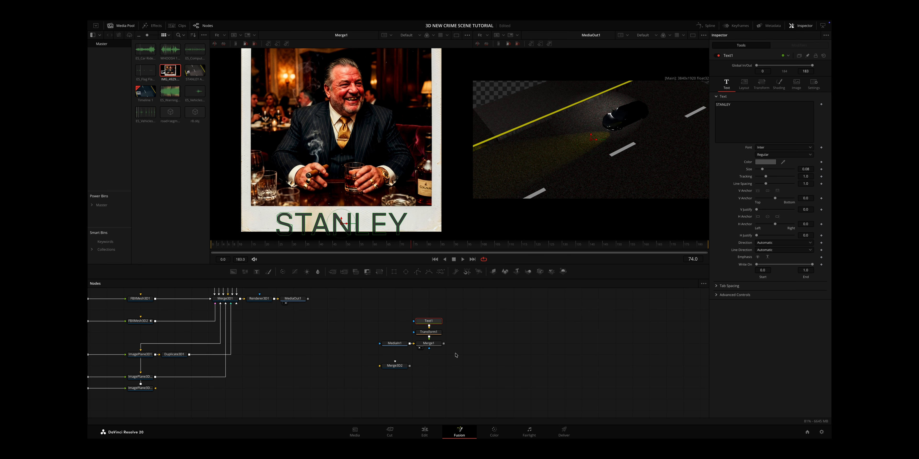
drag(444, 345, 417, 367)
drag(493, 271, 225, 301)
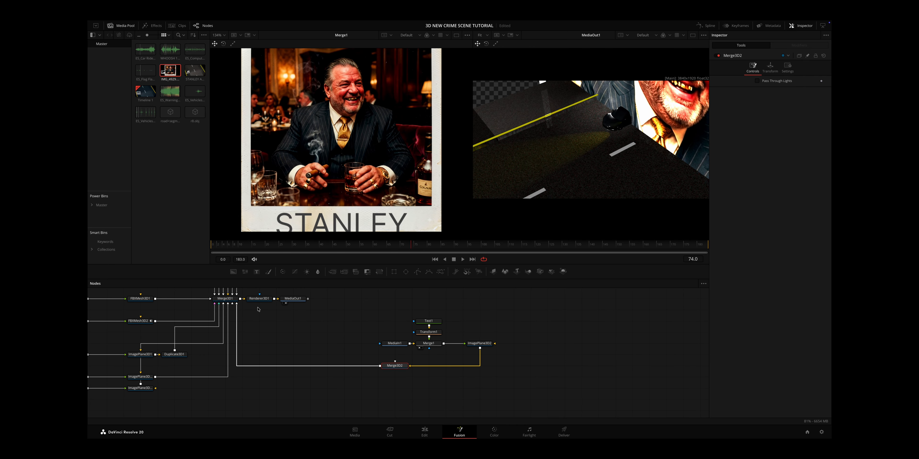
Display Merge3D1 in the first viewer and scale ImagePlane3D2 down to 0.021.
click(230, 299)
key(1)
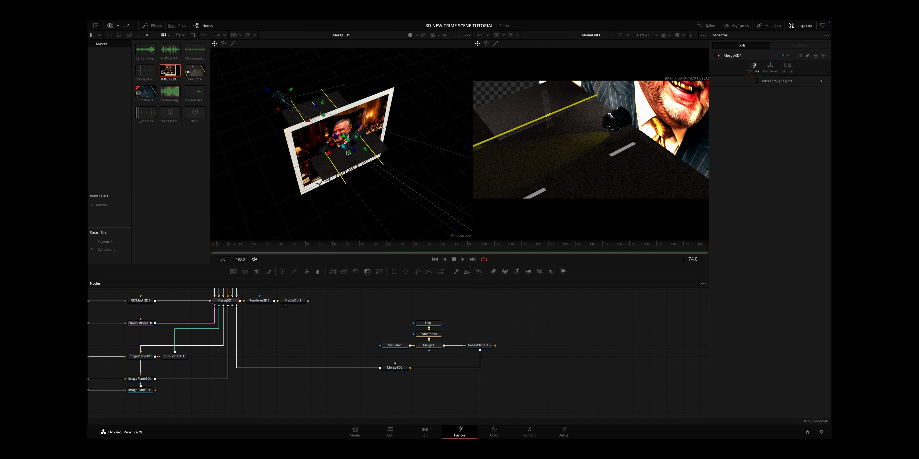
click(476, 347)
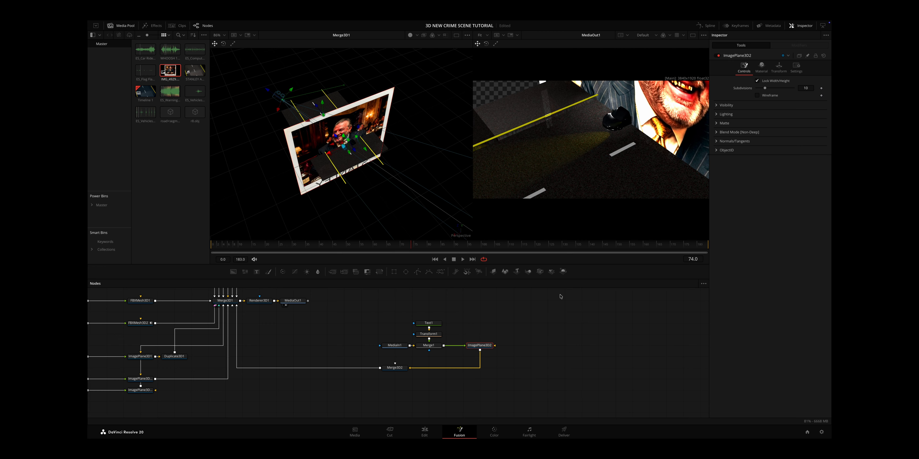
click(778, 67)
click(807, 175)
text(0.229)
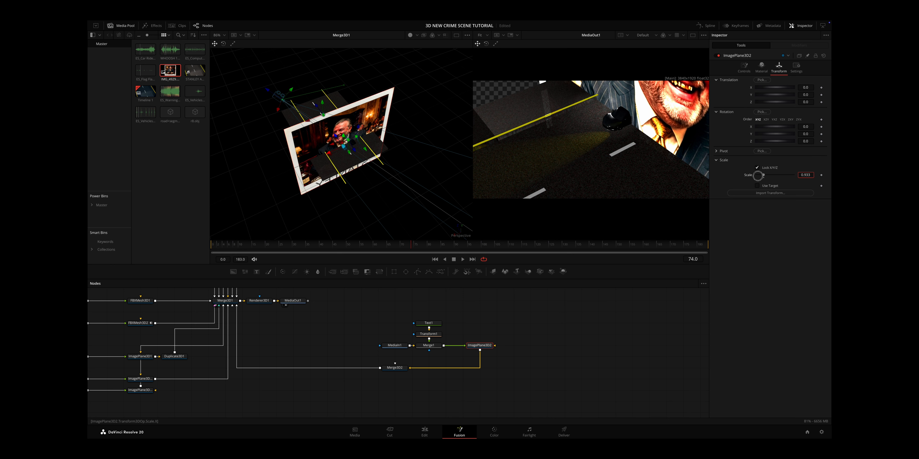
key(Return)
Raise ImagePlane3D2 above the road surface to about 0.022 in Y and rotate it 90 degrees in X to lie flat.
drag(470, 159, 434, 159)
drag(435, 159, 437, 159)
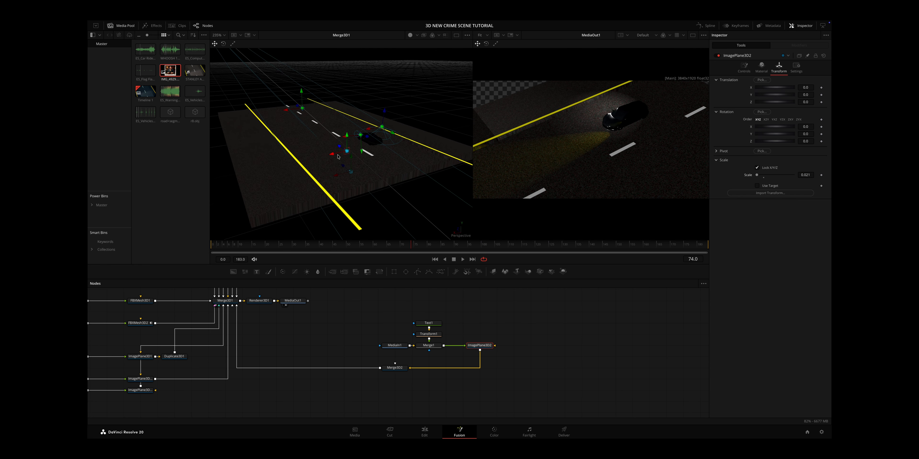
scroll(339, 157, up, 5)
drag(358, 151, 358, 129)
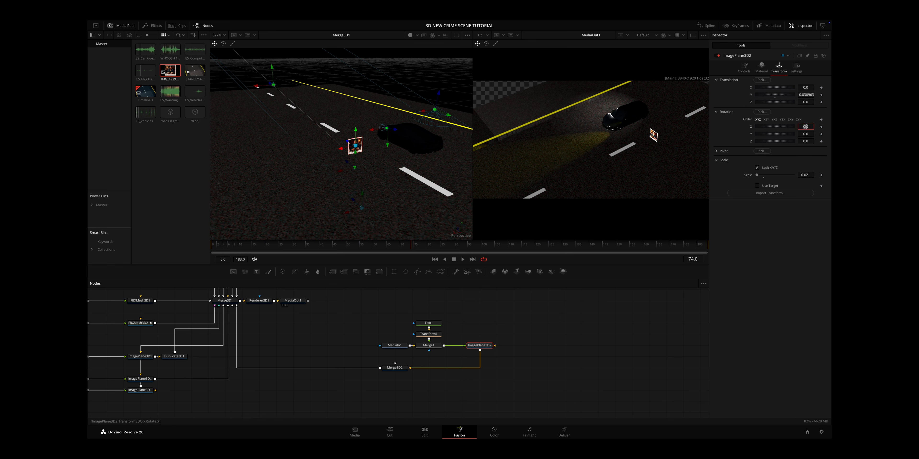
key(Tab)
drag(341, 138, 380, 139)
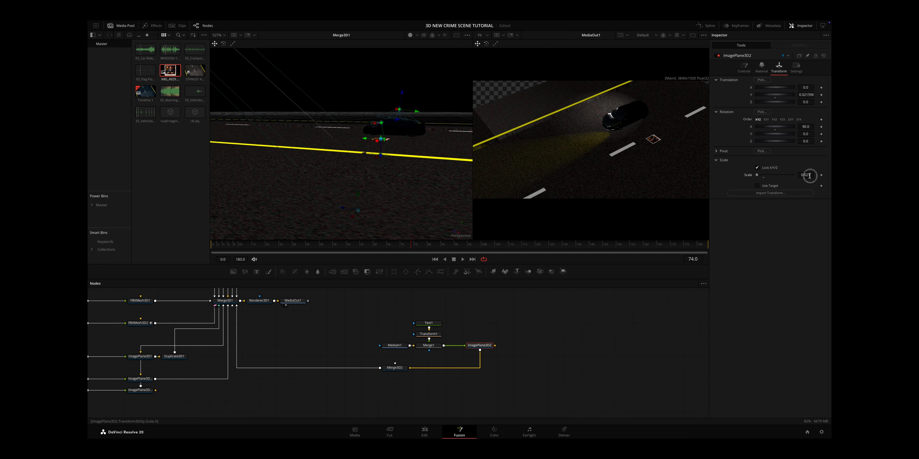
Set ImagePlane3D2's scale to 0.01 and keyframe its translation and rotation at frame 0.
click(809, 175)
text(0.016)
key(Return)
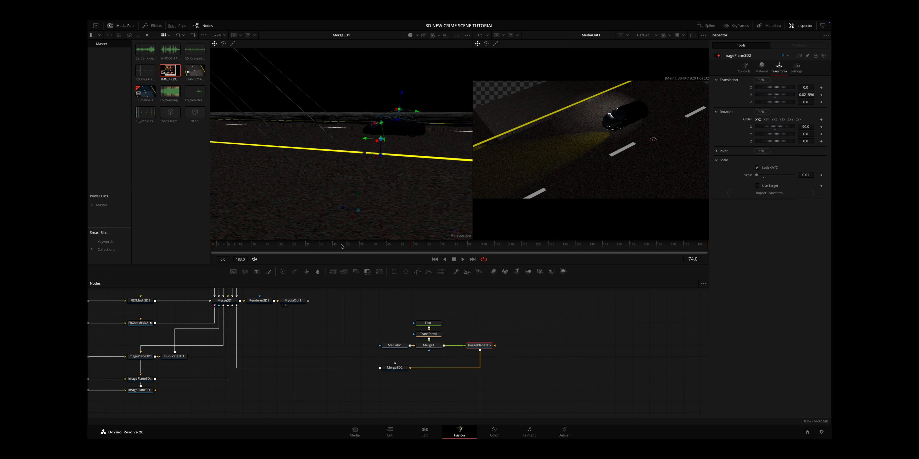
drag(341, 245, 211, 244)
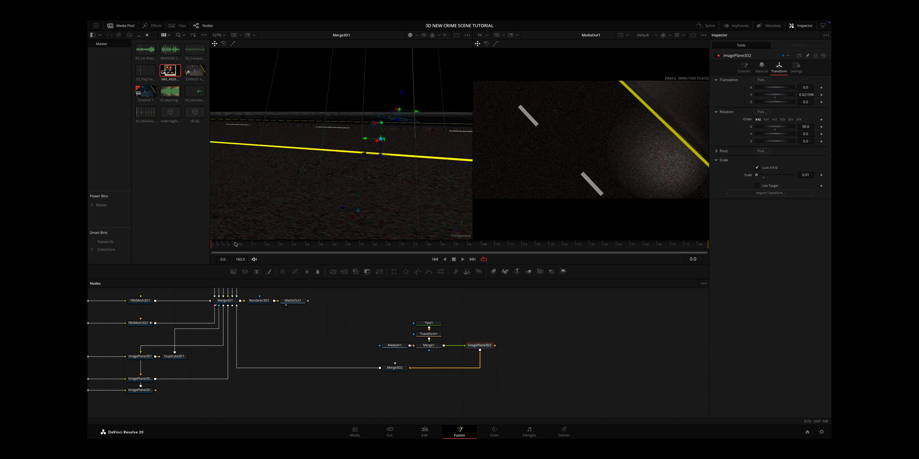
click(822, 88)
At frame 130, raise ImagePlane3D2 to about X 0.297, Y 0.384, Z 0.334 and rotate it to -76.9, 68.6, -48.3 to face the camera.
drag(245, 248, 564, 255)
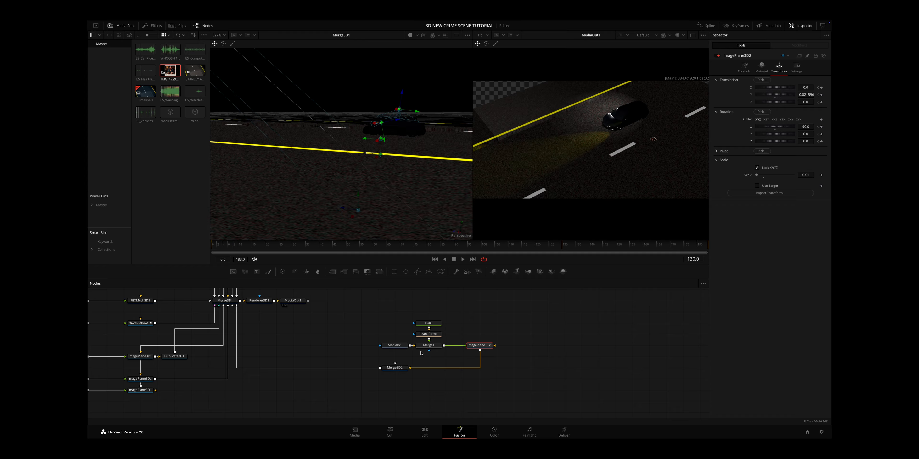
drag(378, 150, 357, 120)
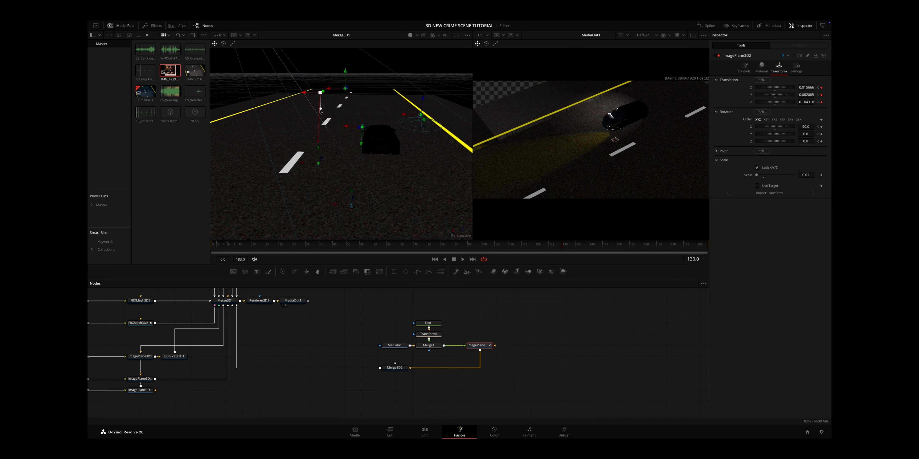
drag(321, 112, 319, 53)
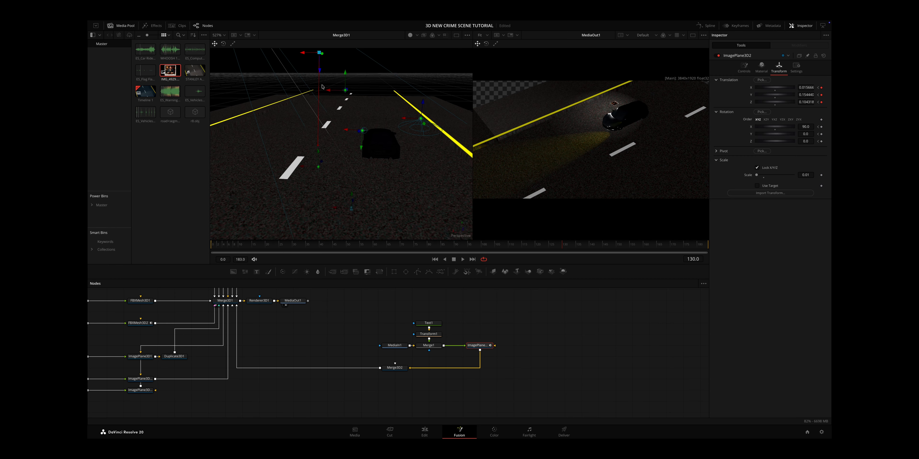
drag(322, 86, 323, 109)
drag(369, 120, 385, 106)
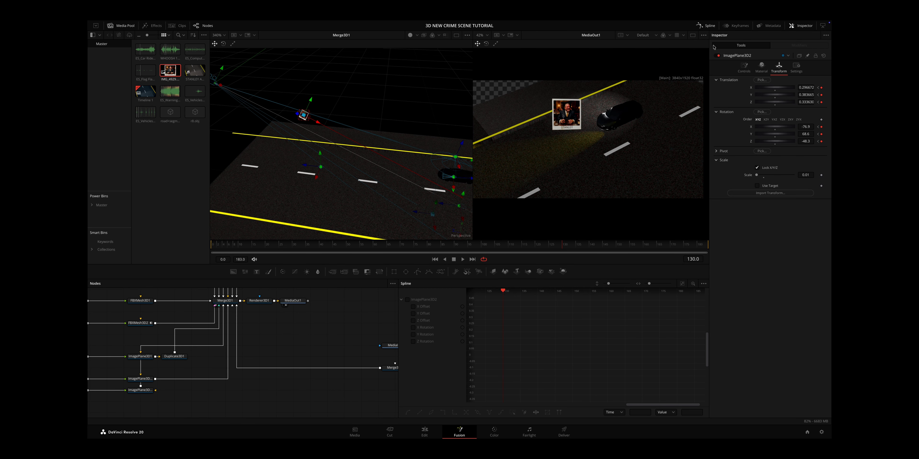
Show all ImagePlane3D2 curves in the spline editor, smooth all their keyframes and preview the motion.
click(710, 27)
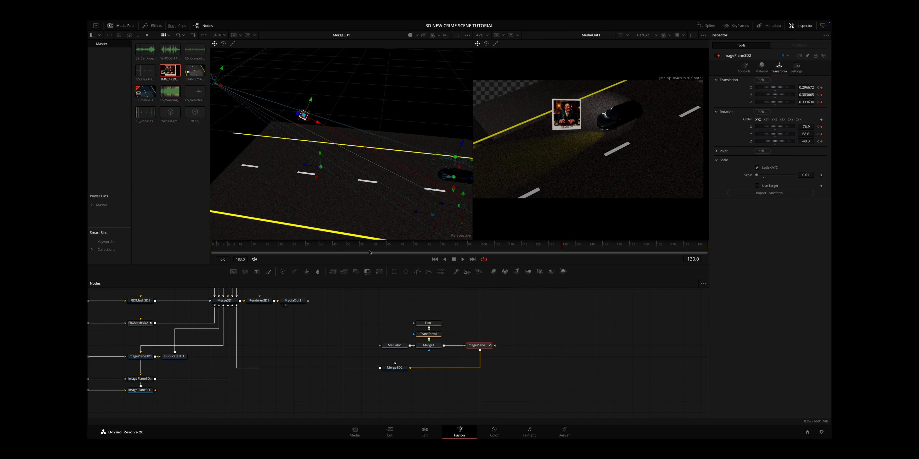
drag(370, 253, 547, 251)
click(707, 26)
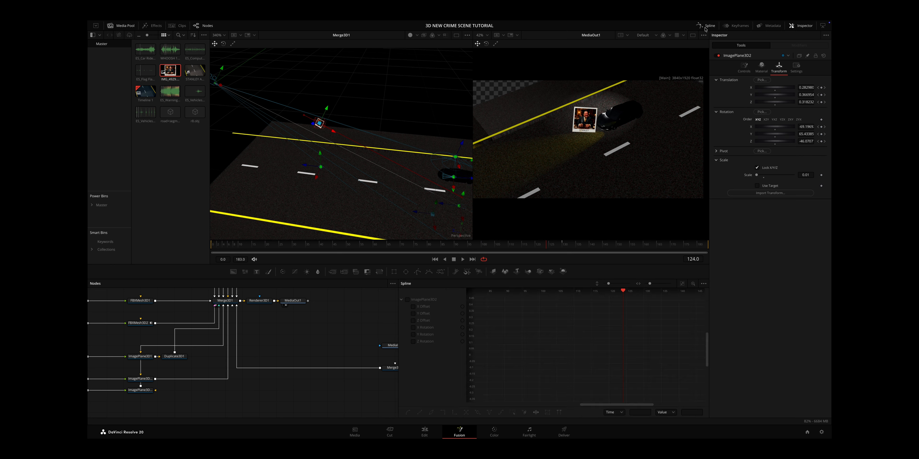
click(407, 300)
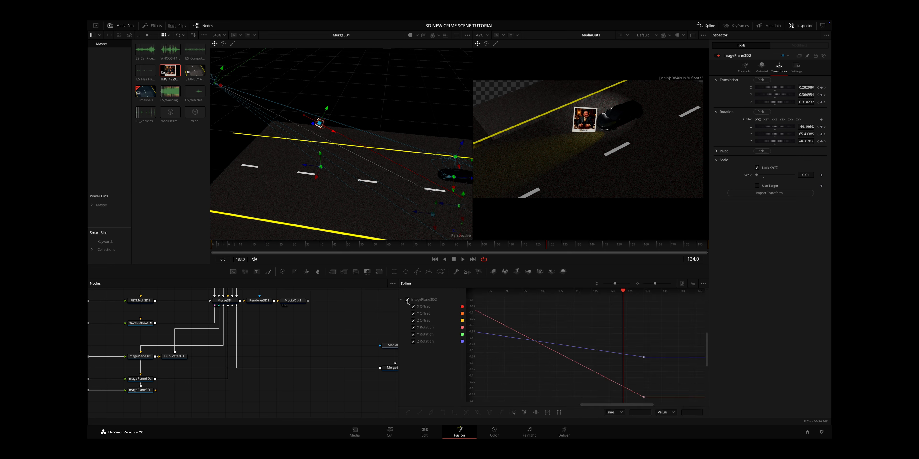
click(682, 284)
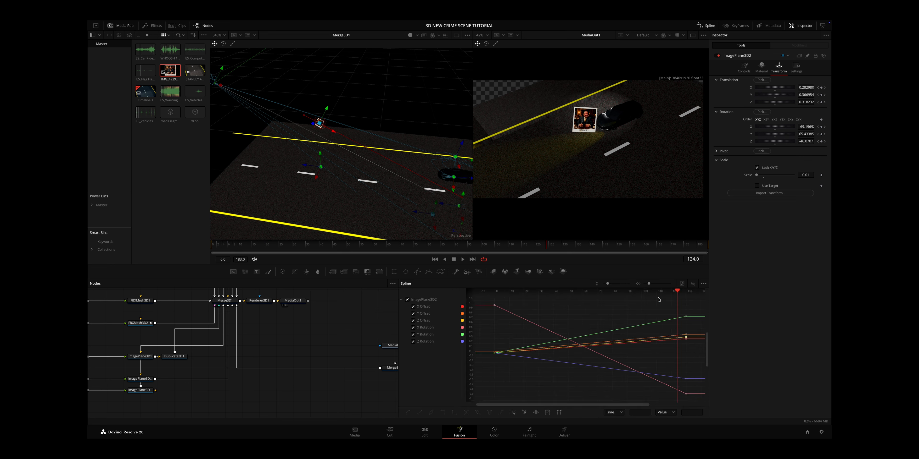
key(super+a)
key(s)
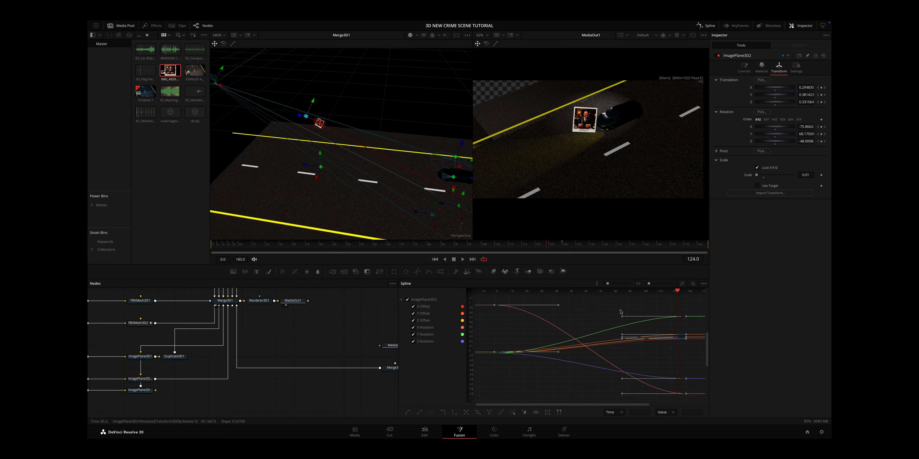
drag(353, 248, 428, 248)
drag(439, 248, 524, 250)
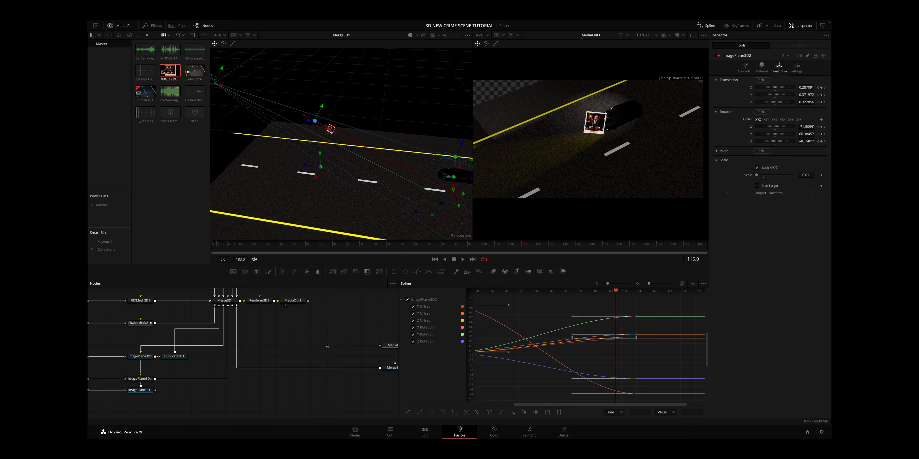
Add a separate Text+ node beside the photo nodes with the text "MURDERD IN HIS CAR".
scroll(327, 346, right, 5)
click(352, 348)
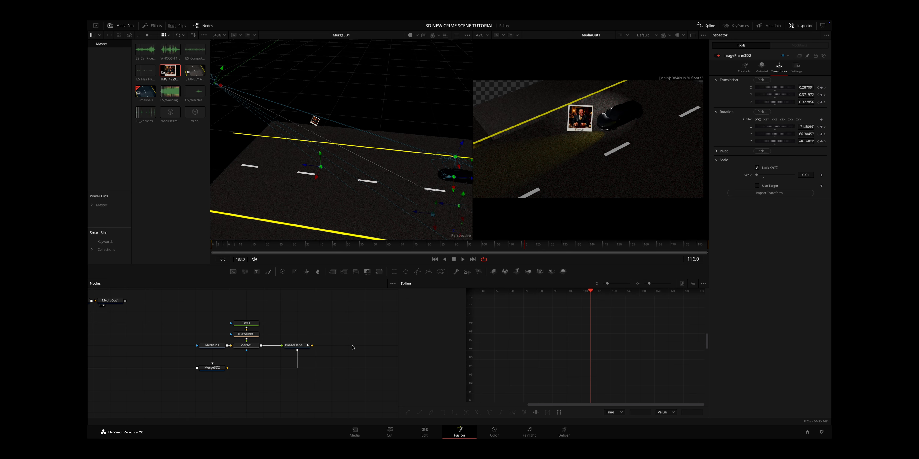
drag(257, 272, 331, 313)
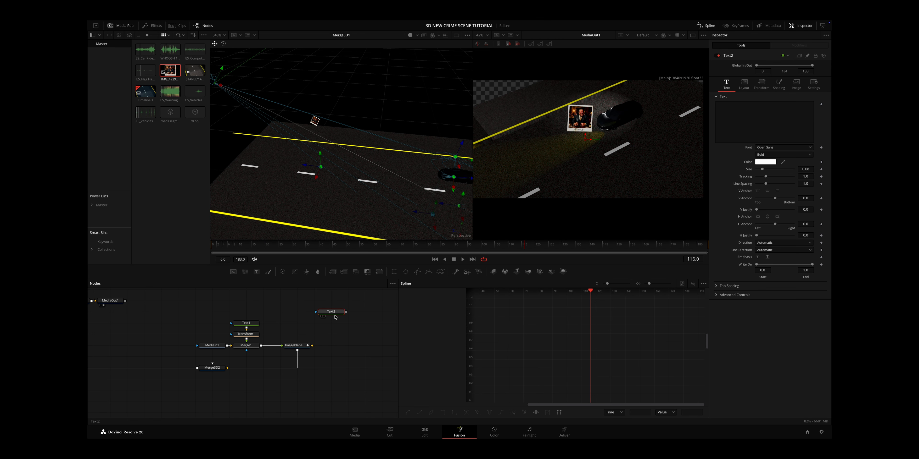
click(738, 110)
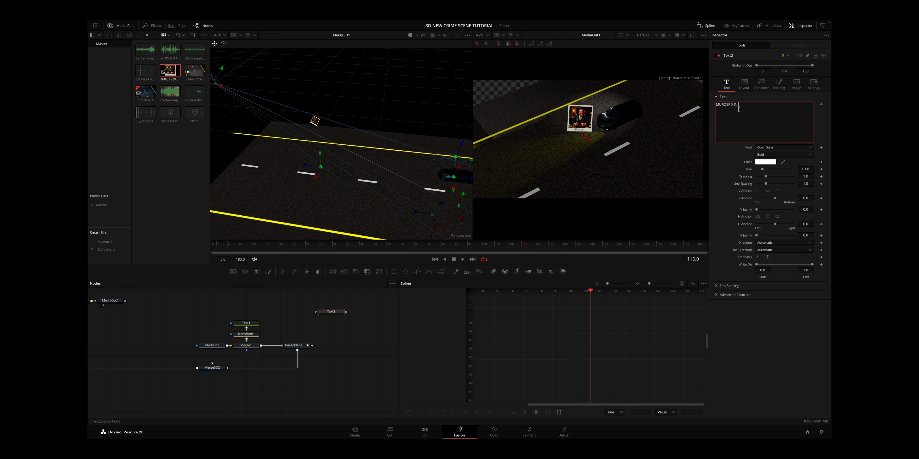
text(MURDERD IN HIS CAR)
Connect Text2 through a new ImagePlane3D node to Merge3D2 and arrange both nodes below the photo branch.
drag(493, 272, 365, 315)
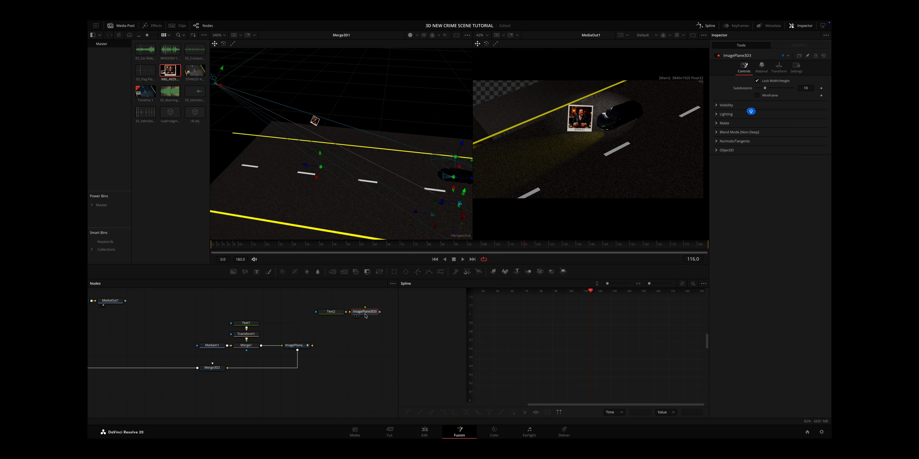
click(706, 25)
mouse_move(382, 312)
mouse_down()
mouse_move(346, 313)
mouse_move(374, 313)
mouse_up()
scroll(353, 348, left, 2)
scroll(353, 350, left, 2)
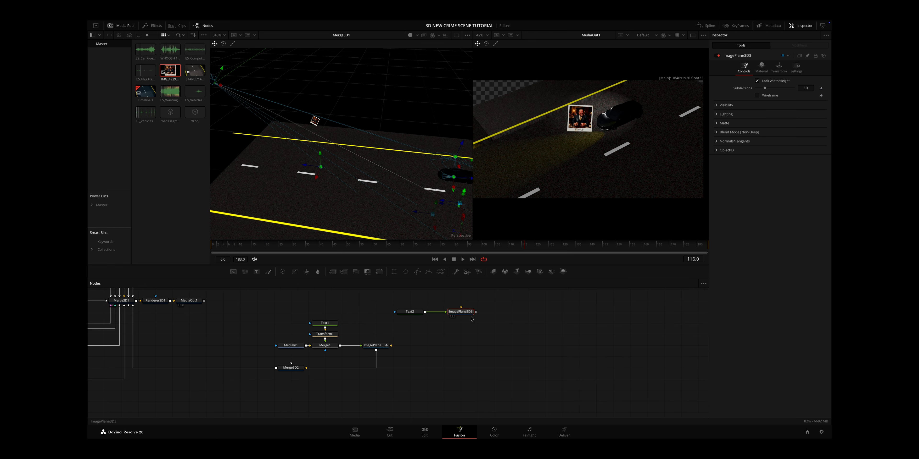
drag(476, 313, 296, 371)
drag(500, 349, 531, 352)
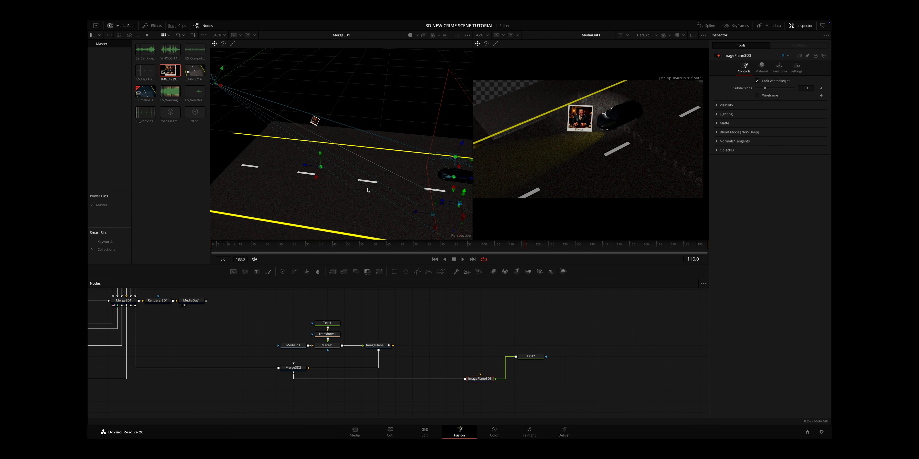
Raise the ImagePlane3D3 text plane to about Y 0.059 and scale it down to about 0.324.
scroll(368, 190, right, 3)
scroll(368, 191, down, 2)
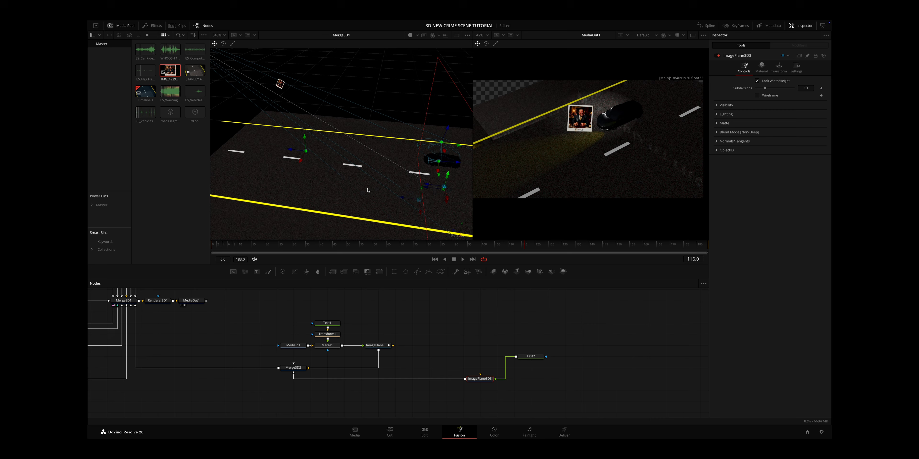
scroll(368, 191, left, 2)
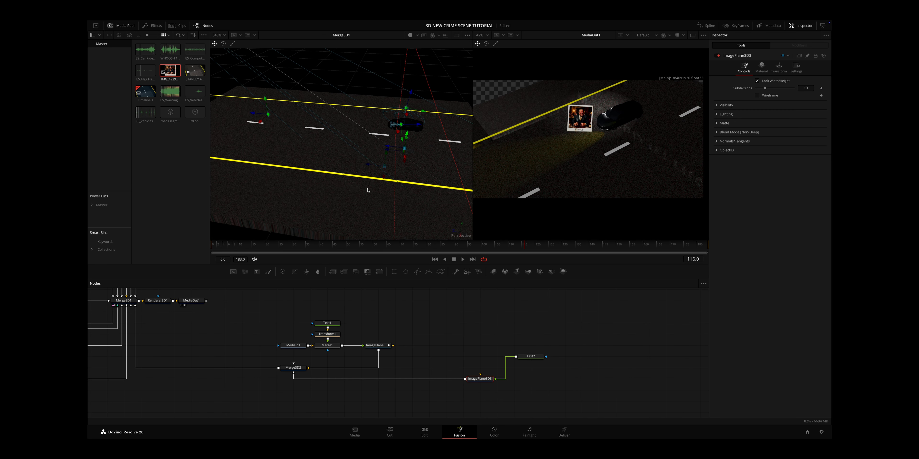
drag(407, 134, 410, 111)
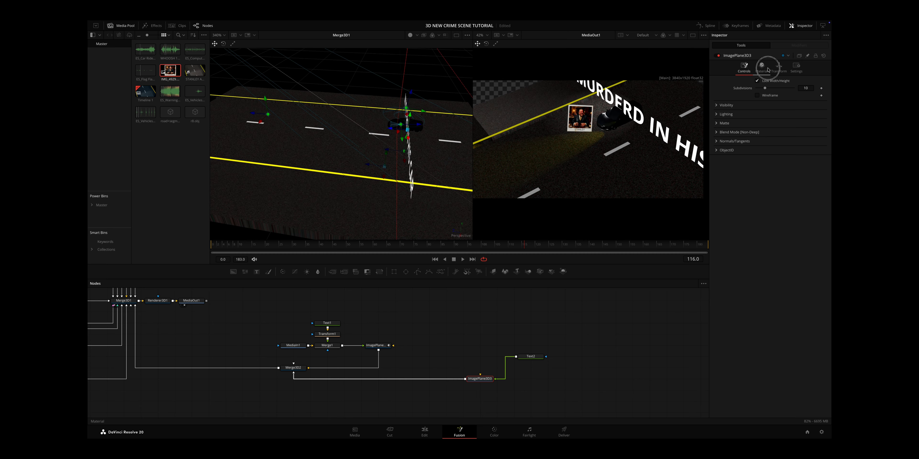
click(778, 68)
drag(809, 174, 766, 175)
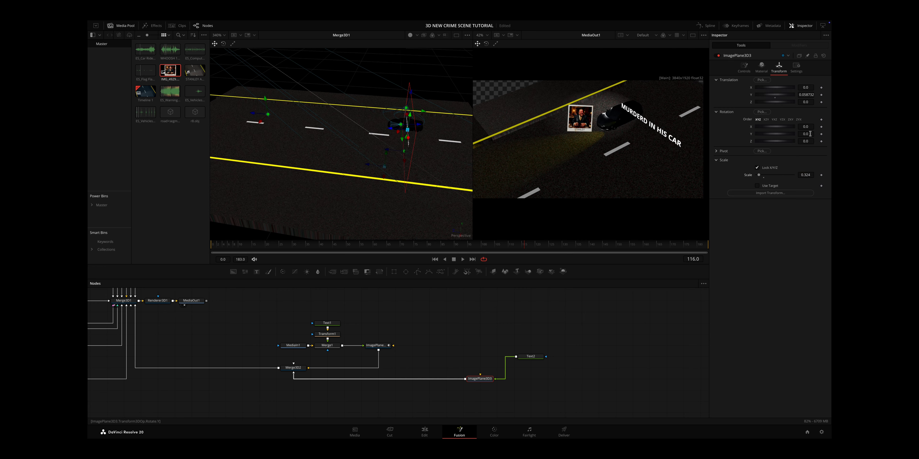
Rotate ImagePlane3D3 to X -47.7, Y 45.5, scale it to 0.228 and place the text just below the photo, beside the car.
drag(827, 136, 567, 146)
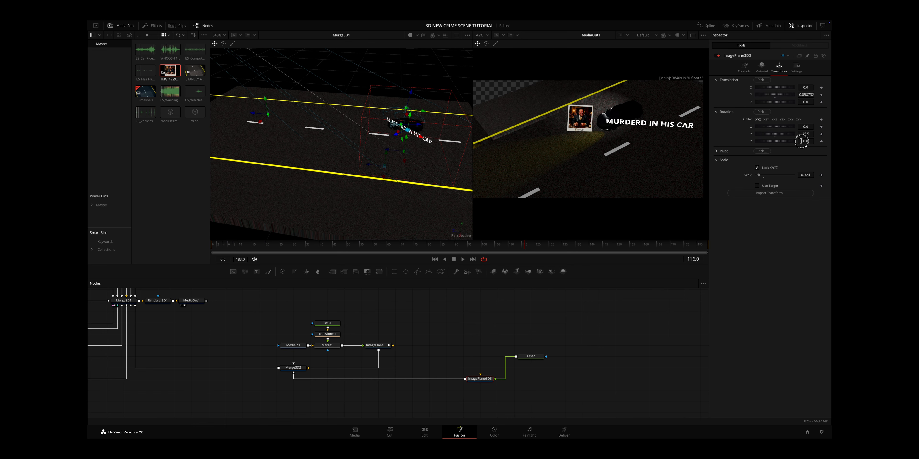
drag(801, 141, 817, 128)
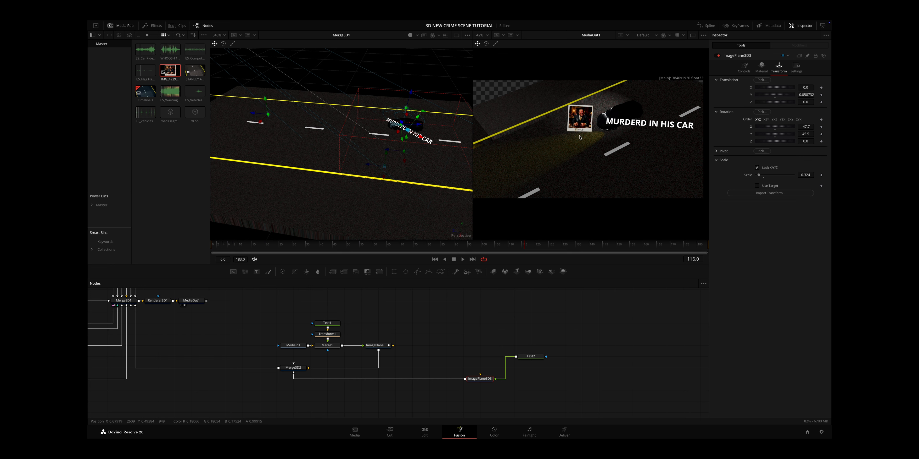
drag(413, 129, 396, 139)
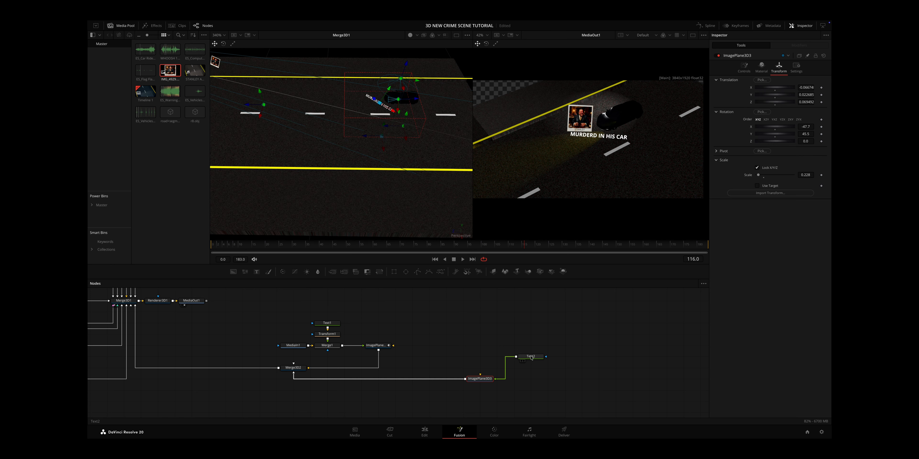
Add a Write On keyframe to Text2 at frame 127 and go to frame 180.
click(531, 357)
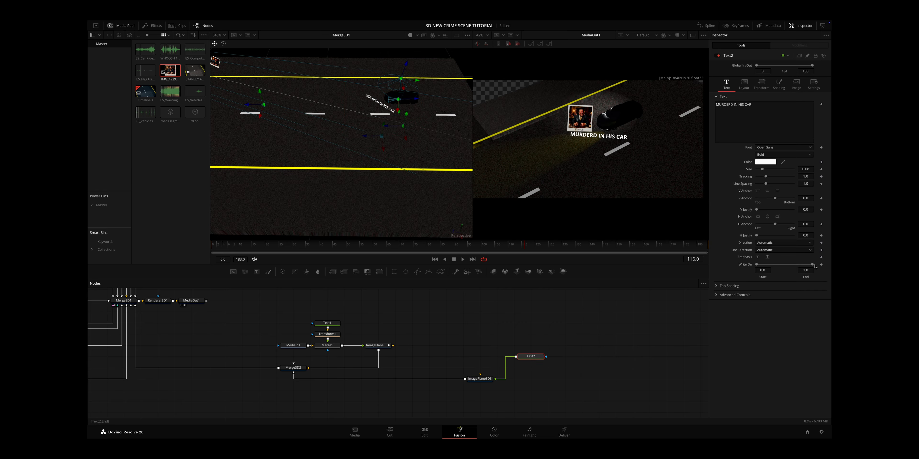
drag(523, 244, 552, 250)
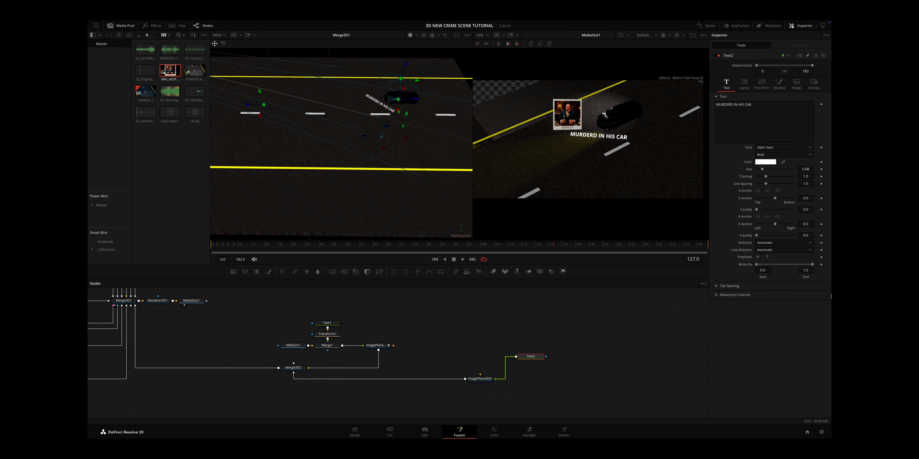
click(821, 265)
click(697, 252)
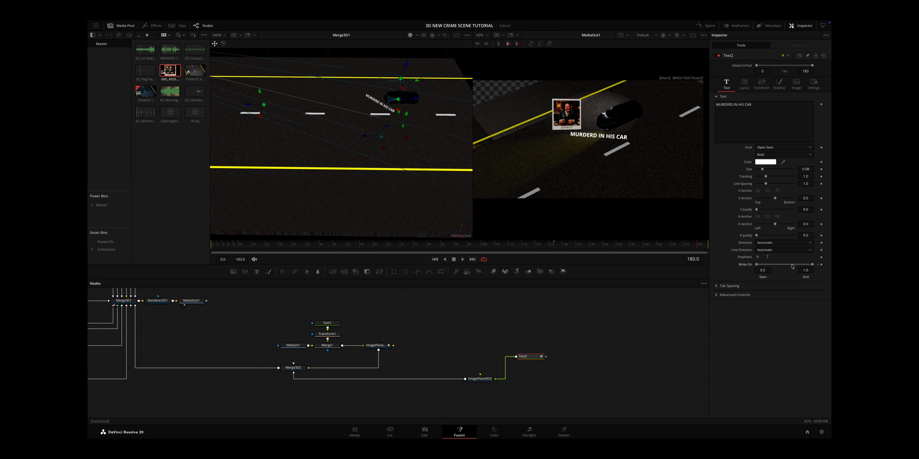